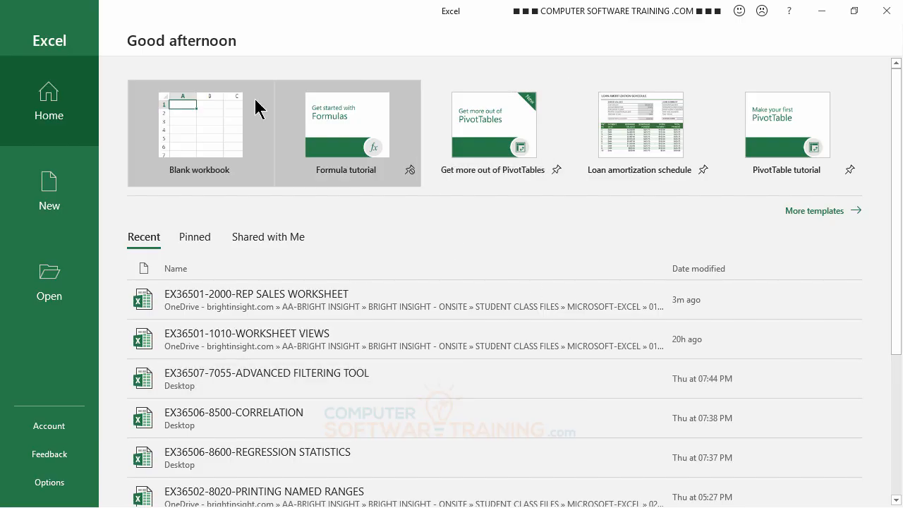
Create a new blank workbook
{"action": "left_click", "coordinate": [190, 139]}
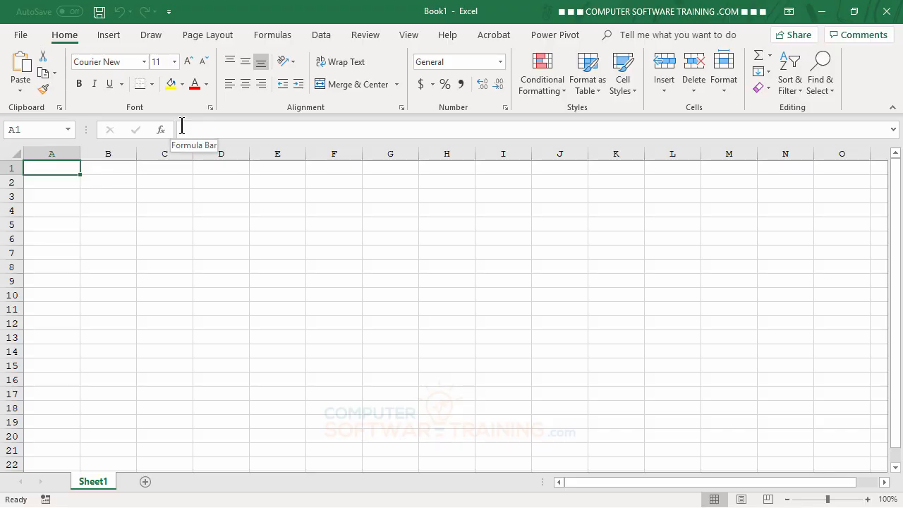
{"action": "key", "text": "ctrl+n"}
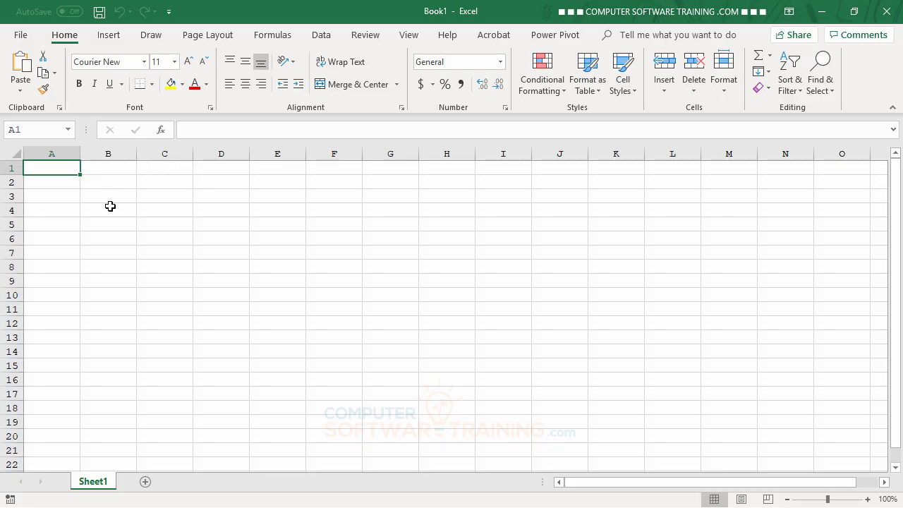
{"action": "left_click", "coordinate": [109, 169]}
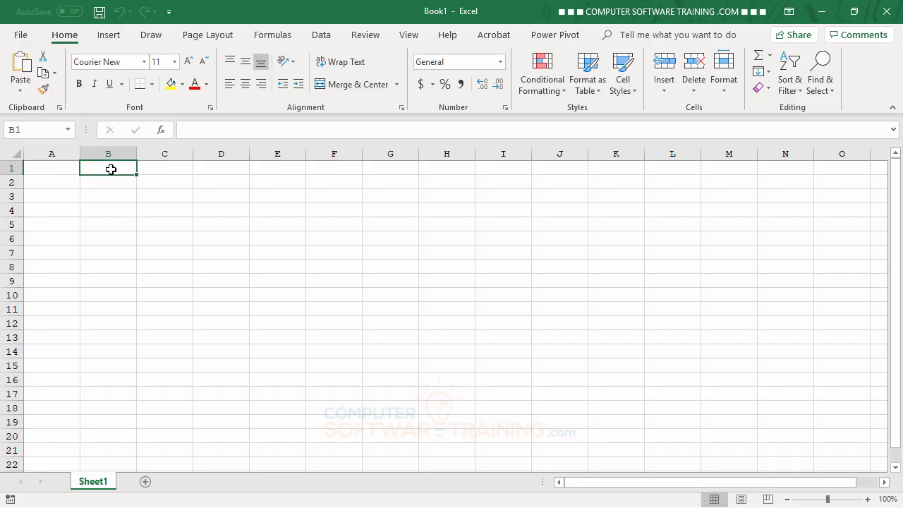
{"action": "left_click", "coordinate": [45, 170]}
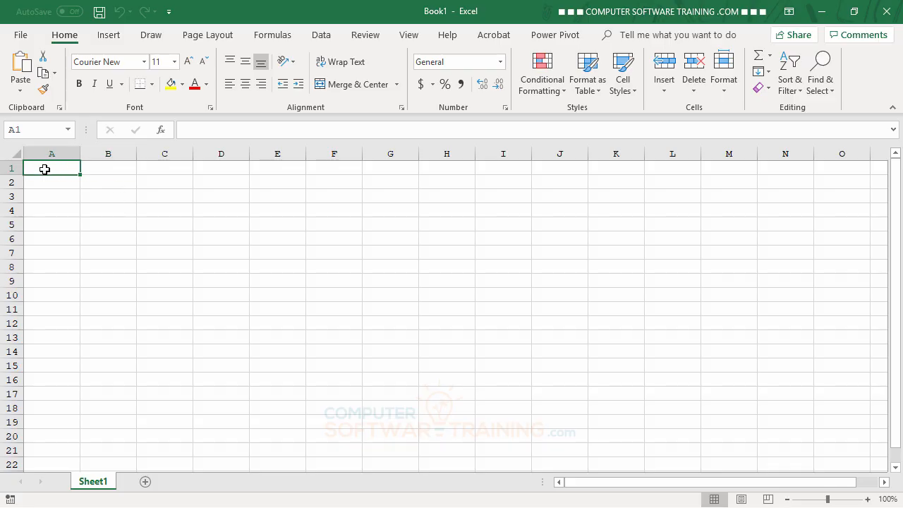
{"action": "left_click", "coordinate": [102, 169]}
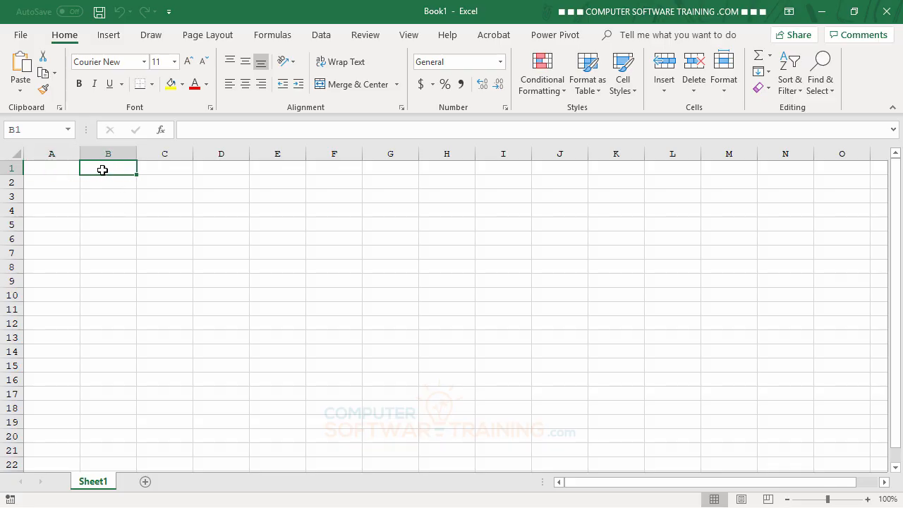
{"action": "left_click", "coordinate": [59, 172]}
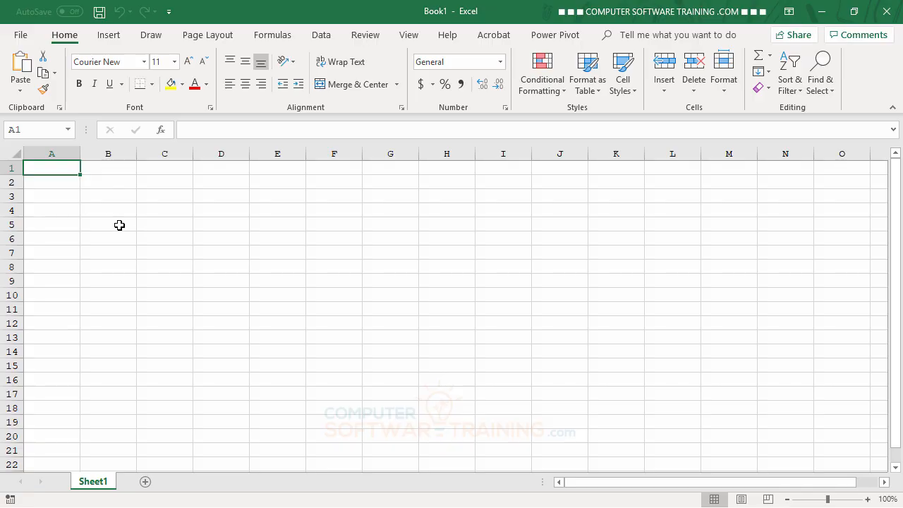
{"action": "left_click", "coordinate": [48, 182]}
{"action": "left_click", "coordinate": [110, 167]}
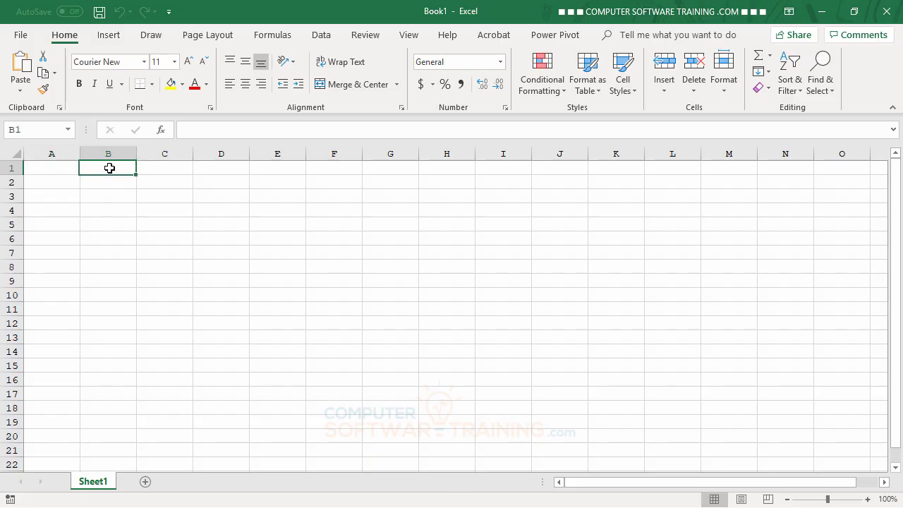
{"action": "left_click", "coordinate": [43, 171]}
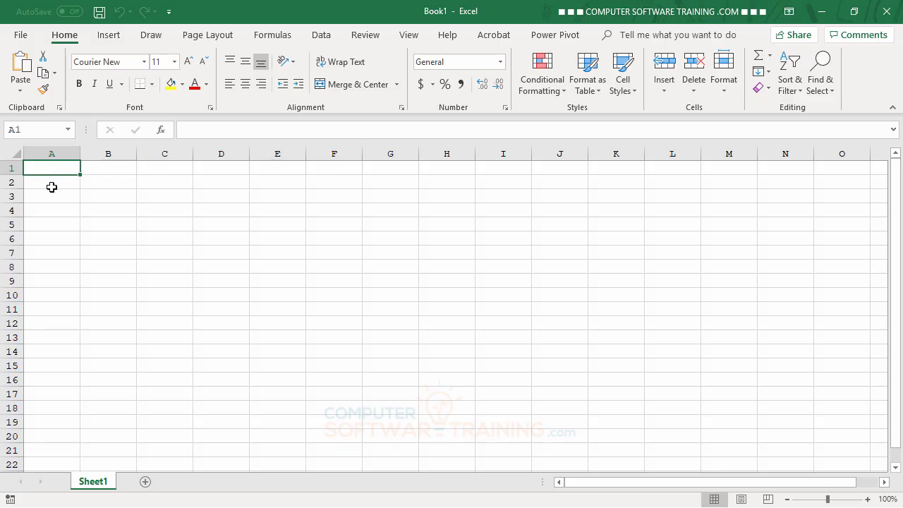
Enter "Jan" in cell A2 and fill the month series down through "Dec" in A13
{"action": "left_click", "coordinate": [53, 183]}
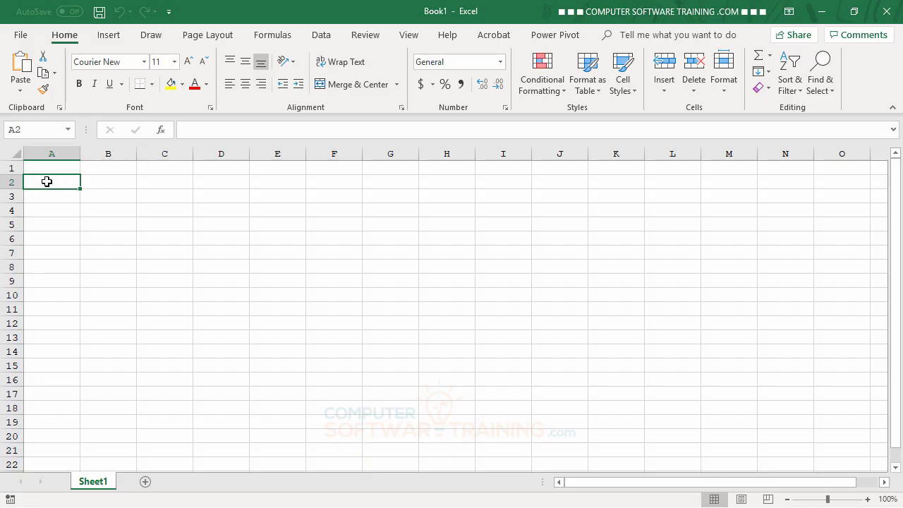
{"action": "type", "text": "Jan"}
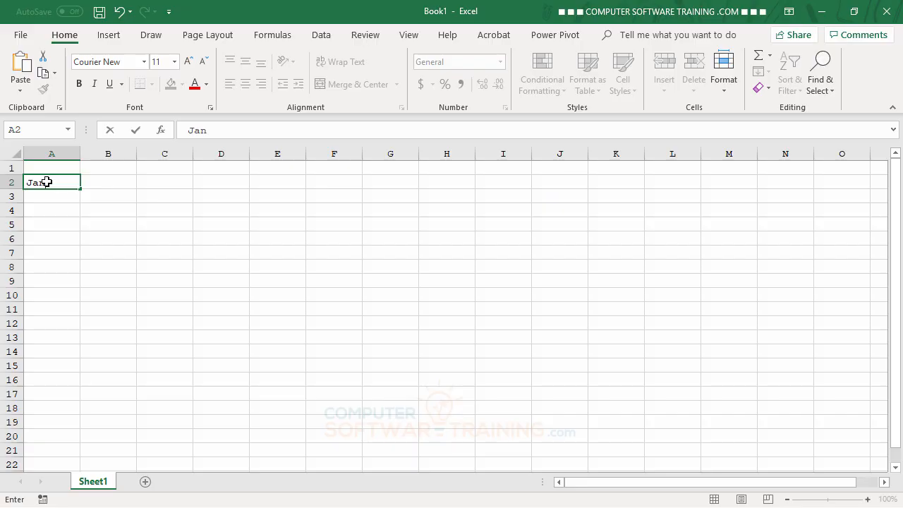
{"action": "key", "text": "Return"}
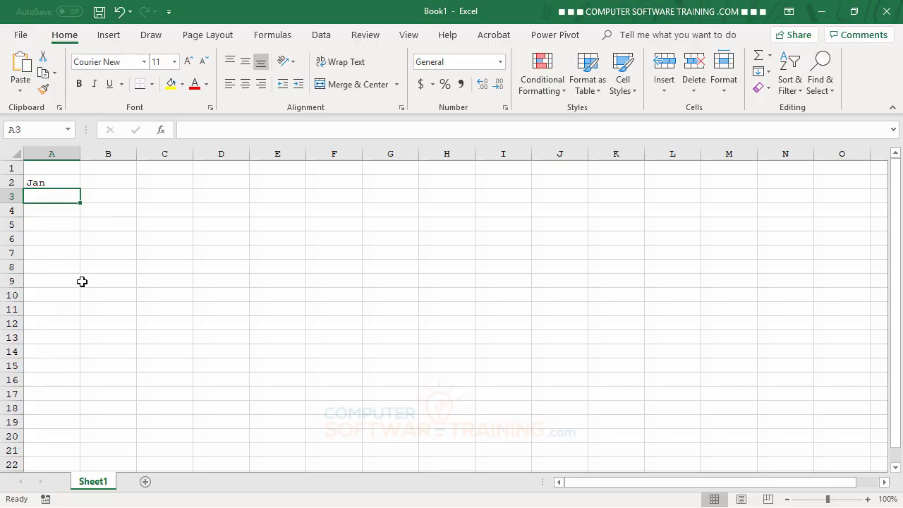
{"action": "left_click", "coordinate": [50, 185]}
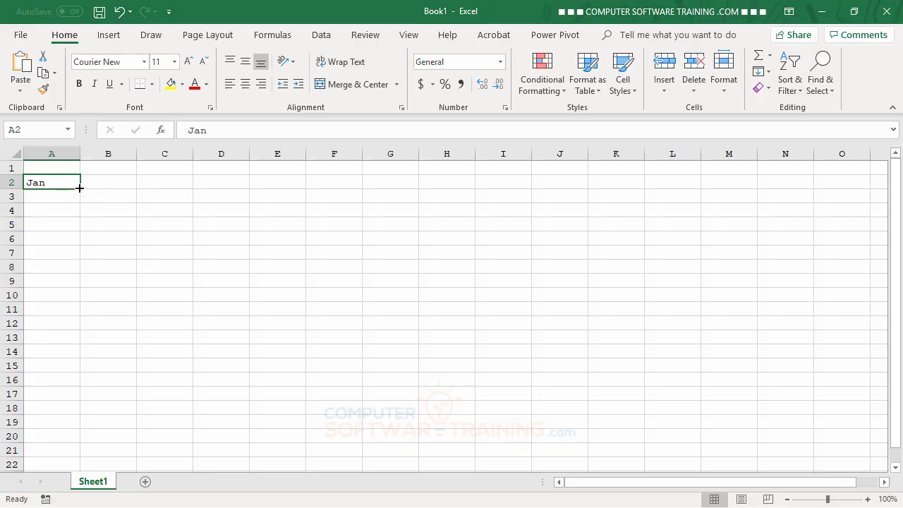
{"action": "left_click_drag", "start_coordinate": [80, 188], "coordinate": [84, 346]}
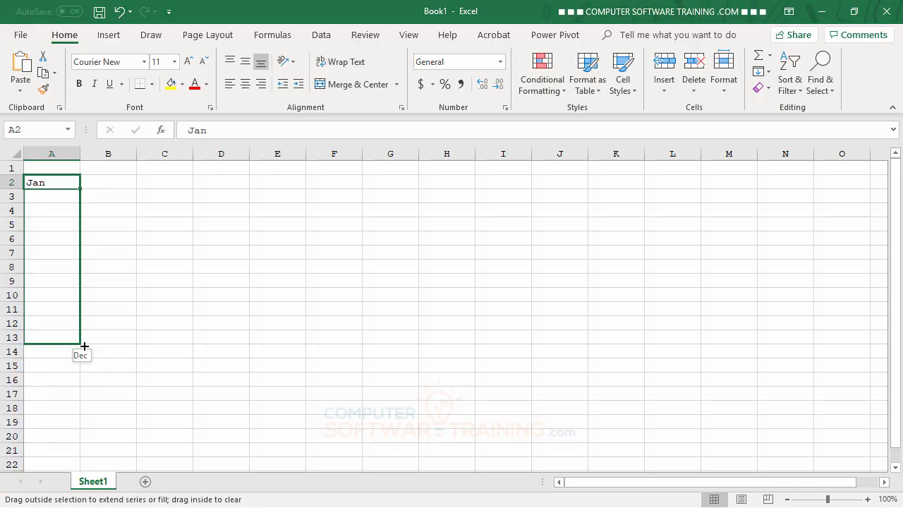
{"action": "mouse_move", "coordinate": [84, 345]}
{"action": "left_mouse_down"}
{"action": "mouse_move", "coordinate": [92, 380]}
{"action": "mouse_move", "coordinate": [90, 330]}
{"action": "mouse_move", "coordinate": [90, 343]}
{"action": "left_mouse_up"}
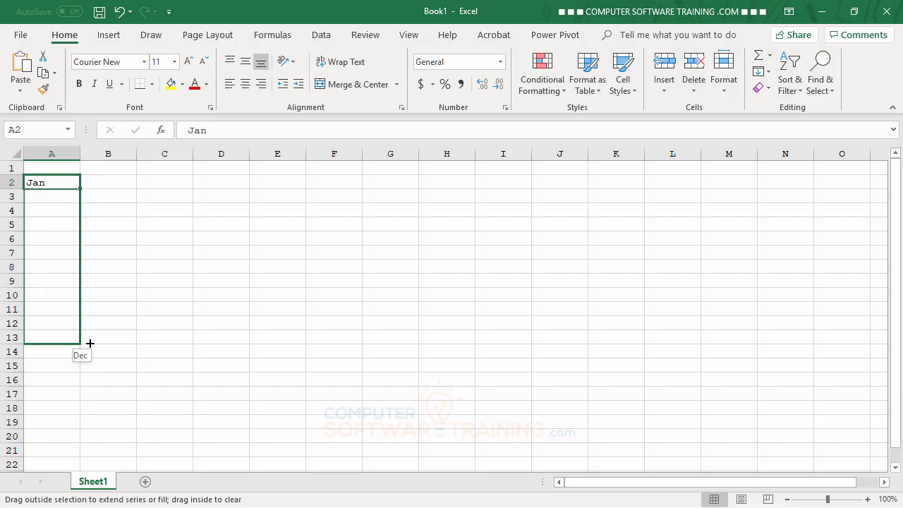
{"action": "left_click_drag", "start_coordinate": [91, 344], "coordinate": [90, 344]}
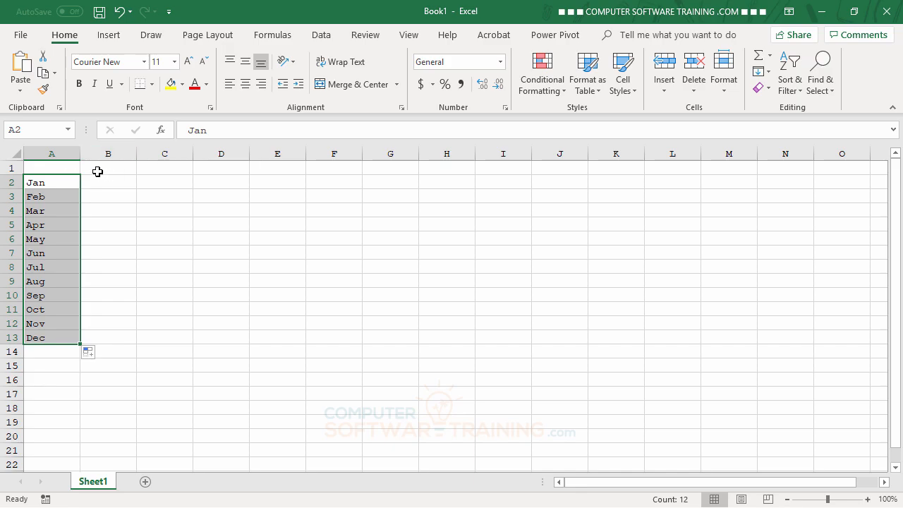
Enter the first two people's first names as column headings in cells B1 and C1
{"action": "left_click", "coordinate": [99, 171]}
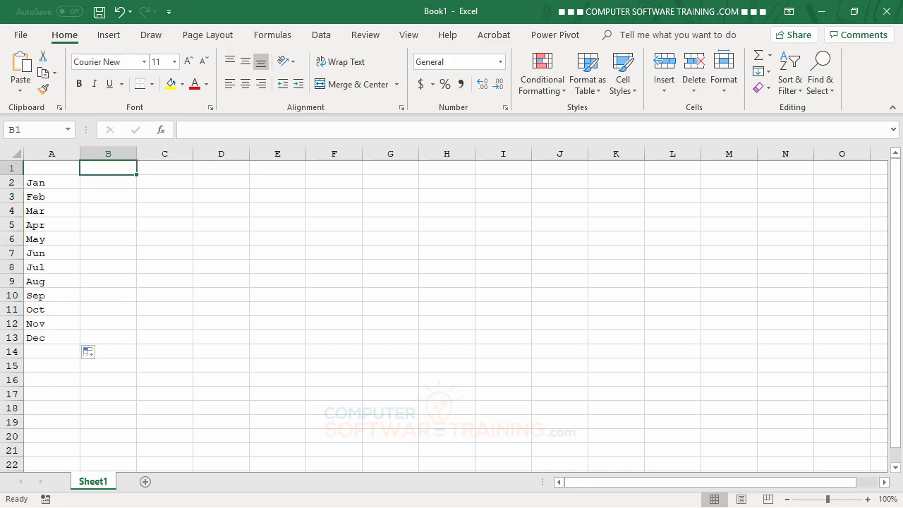
{"action": "type", "text": "C"}
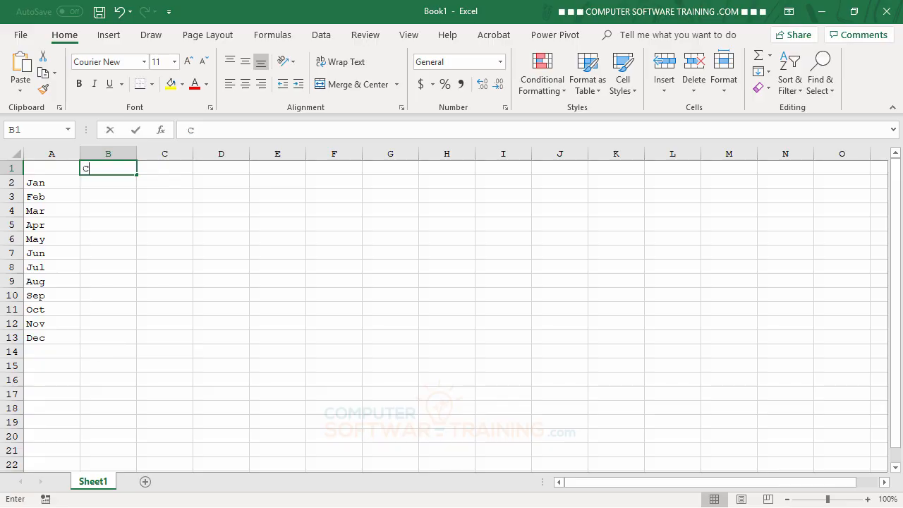
{"action": "type", "text": "hip"}
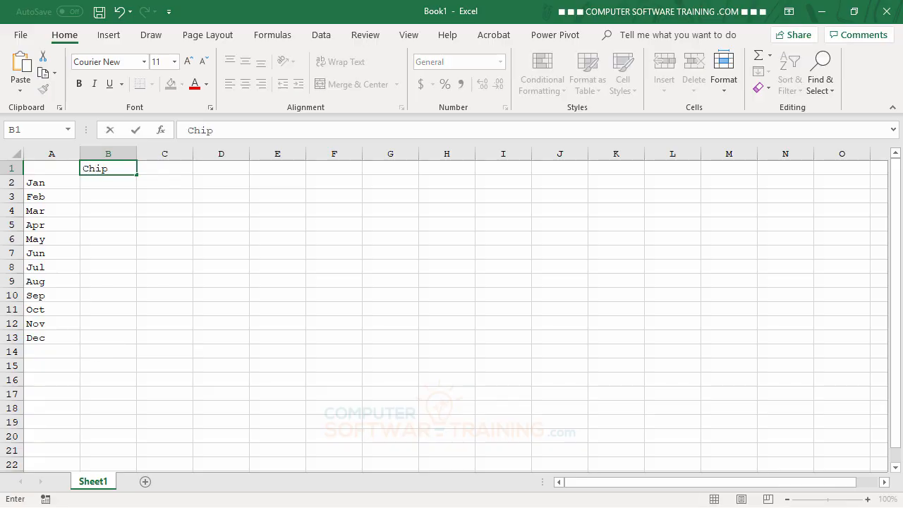
{"action": "key", "text": "Return"}
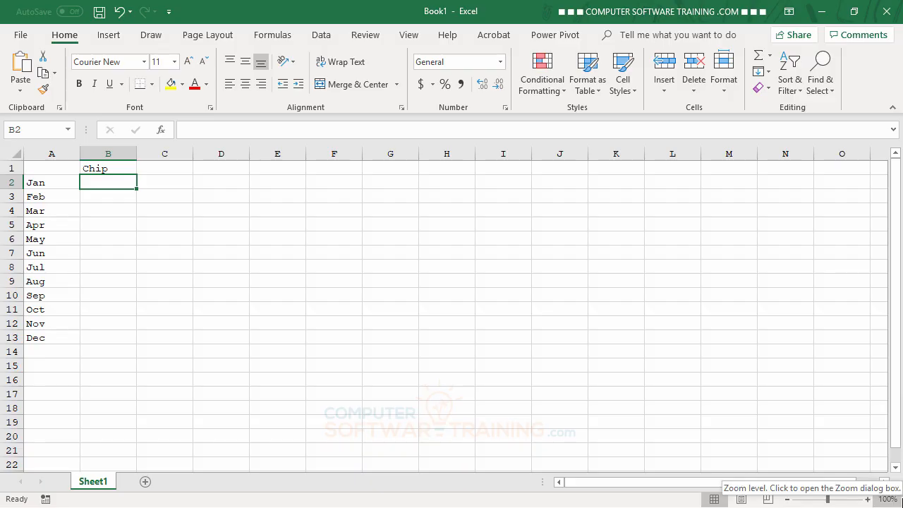
{"action": "key", "text": "Up"}
{"action": "key", "text": "Right"}
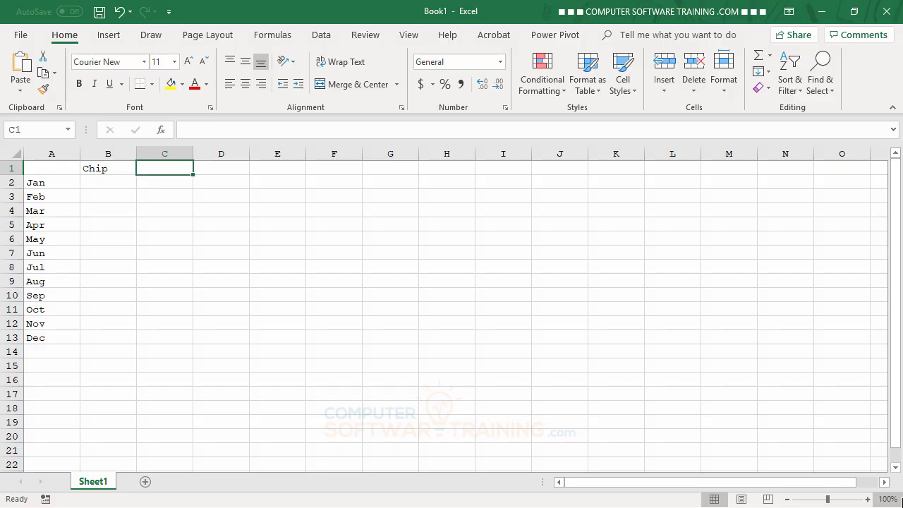
{"action": "type", "text": "Kathy"}
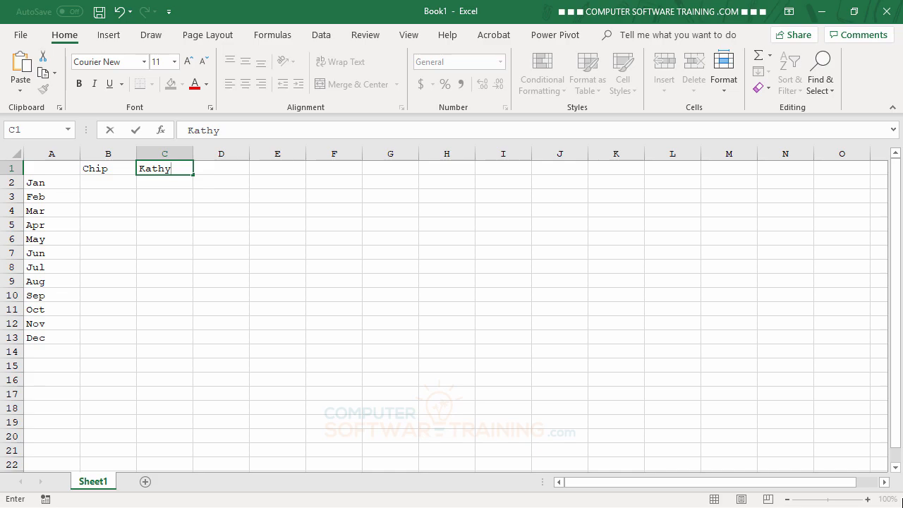
{"action": "key", "text": "Tab"}
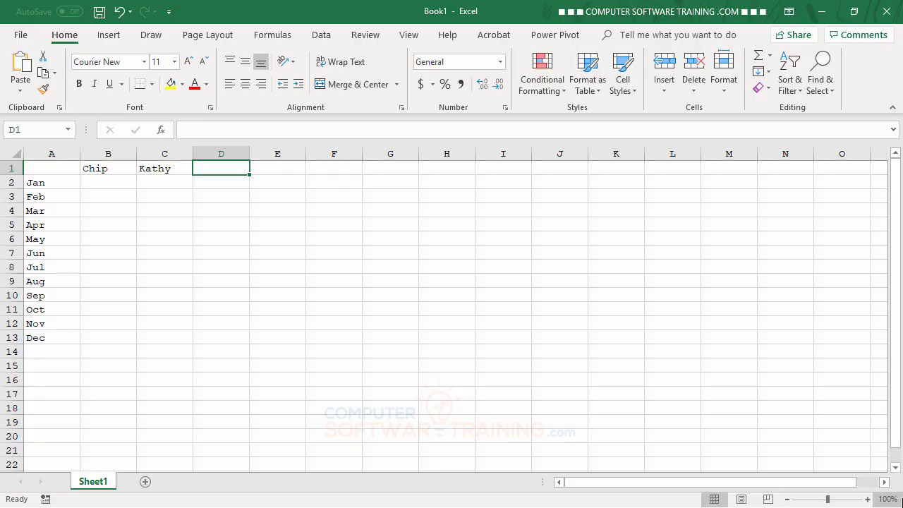
Enter the remaining three people's first names as column headings in cells D1 through F1
{"action": "type", "text": "S"}
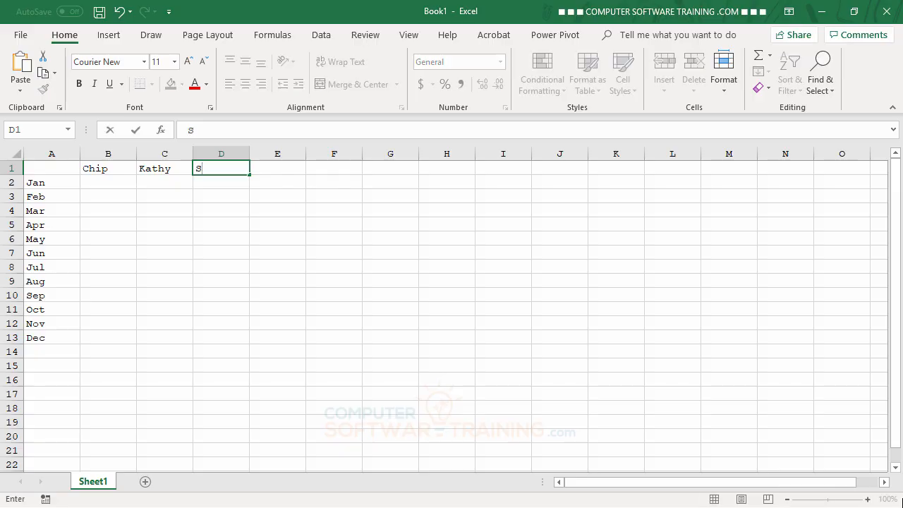
{"action": "type", "text": "usan"}
{"action": "key", "text": "Tab"}
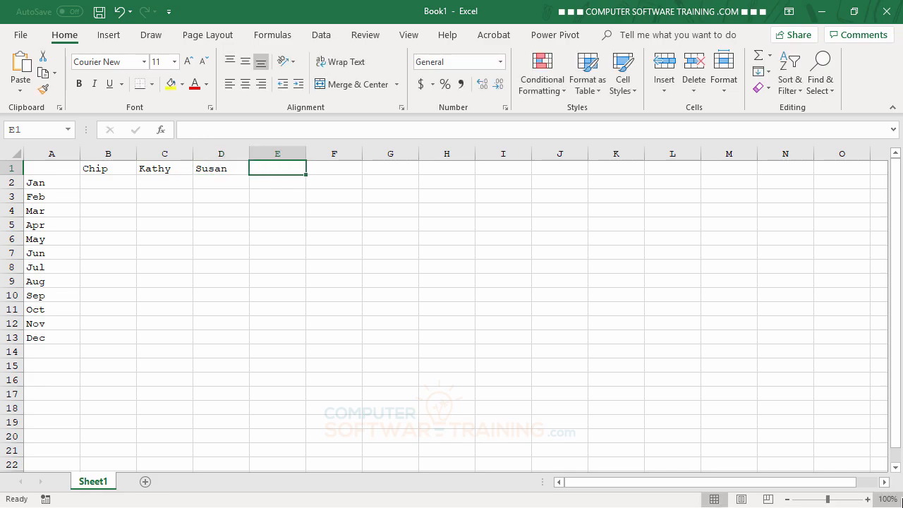
{"action": "type", "text": "Amil"}
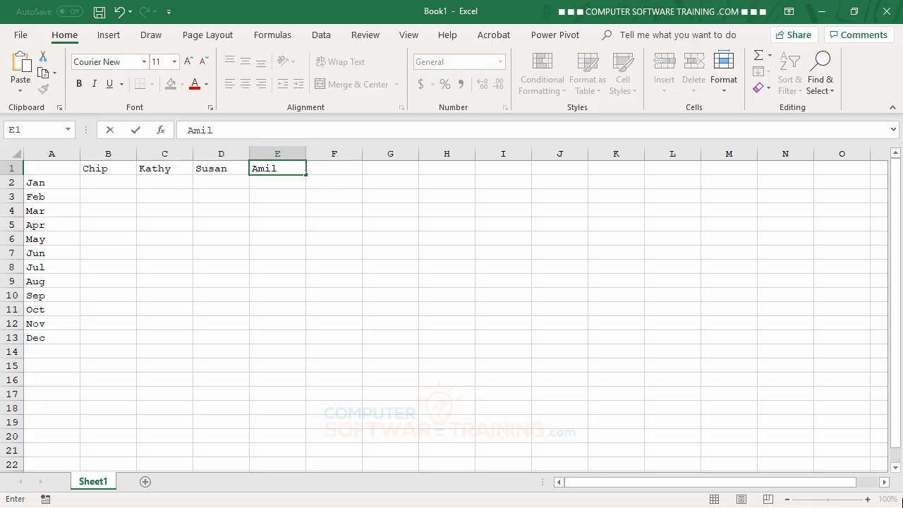
{"action": "key", "text": "Tab"}
{"action": "type", "text": "Lind"}
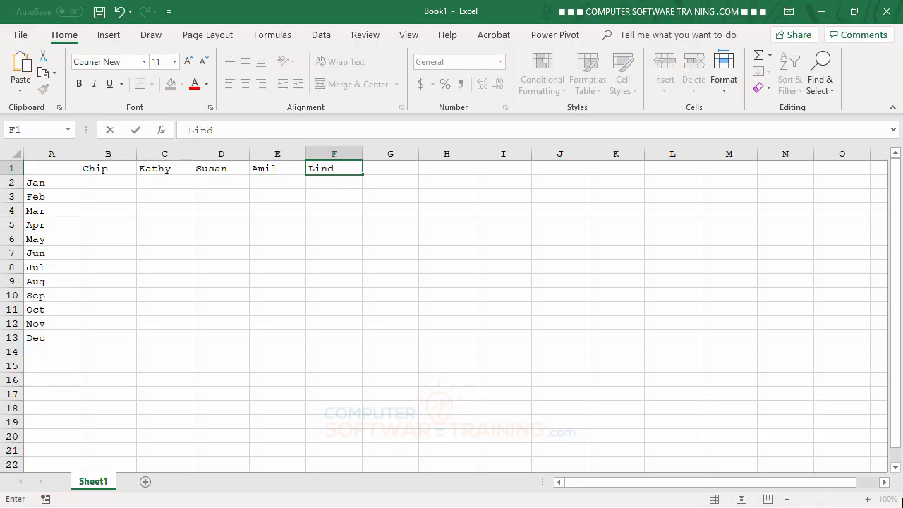
{"action": "type", "text": "a"}
{"action": "key", "text": "Return"}
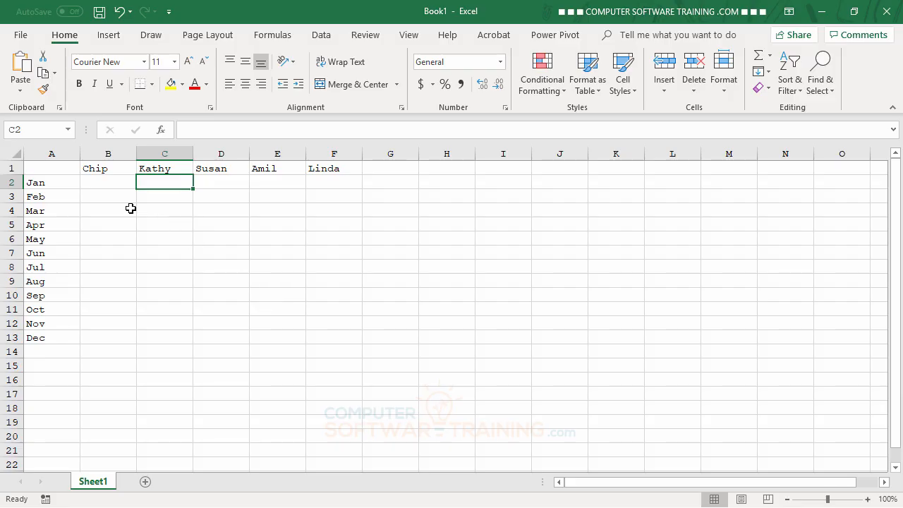
Insert a blank column before the month column and enter "Qtr 1" beside Jan in cell A2
{"action": "right_click", "coordinate": [47, 153]}
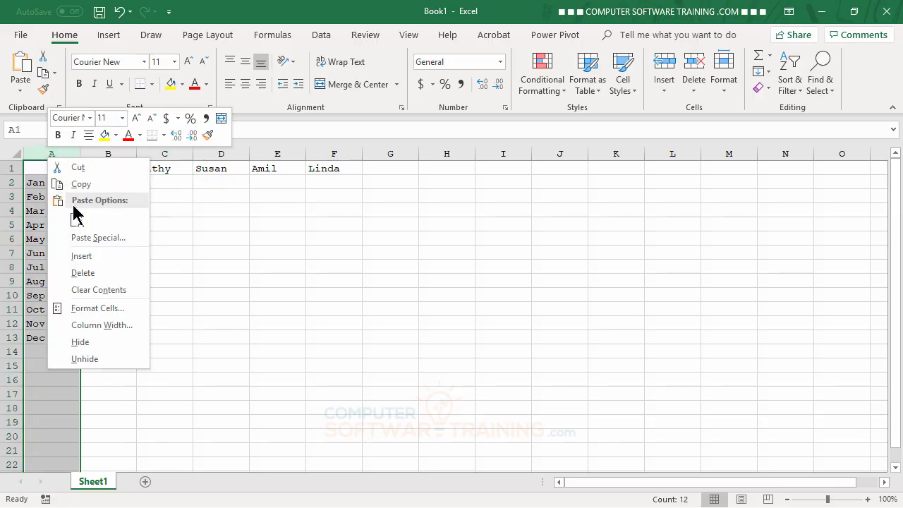
{"action": "left_click", "coordinate": [81, 256]}
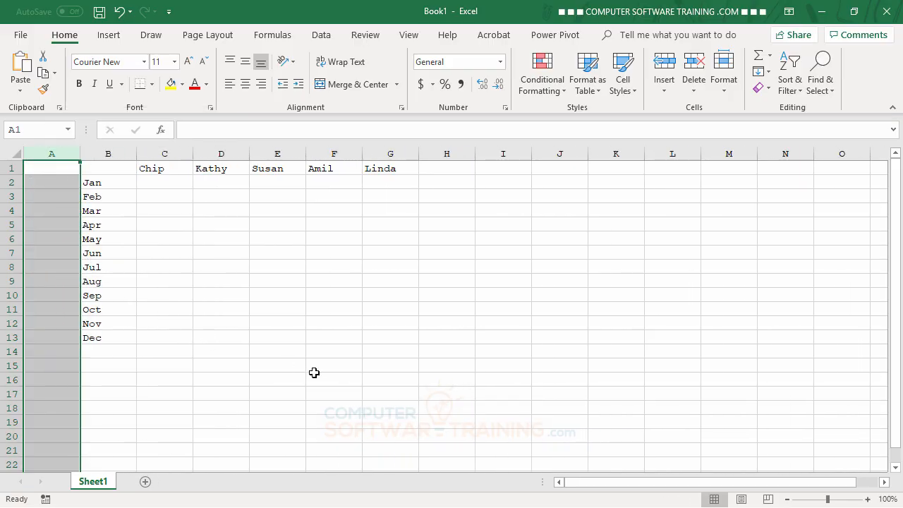
{"action": "left_click", "coordinate": [39, 183]}
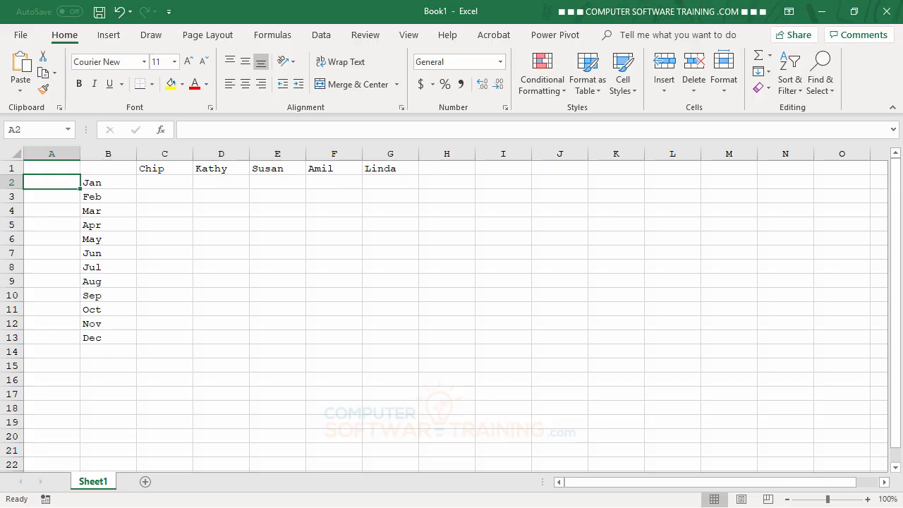
{"action": "type", "text": "Qtr 1"}
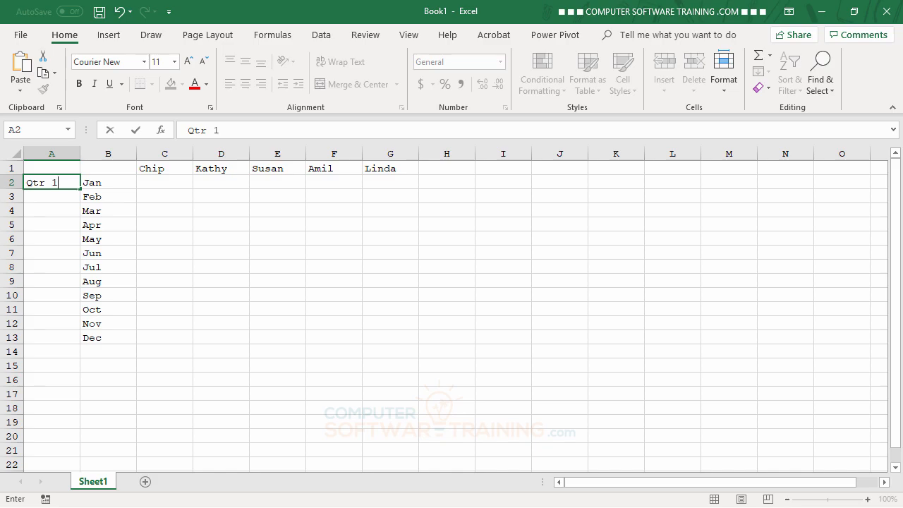
{"action": "key", "text": "Return"}
{"action": "key", "text": "Return"}
{"action": "key", "text": "Return"}
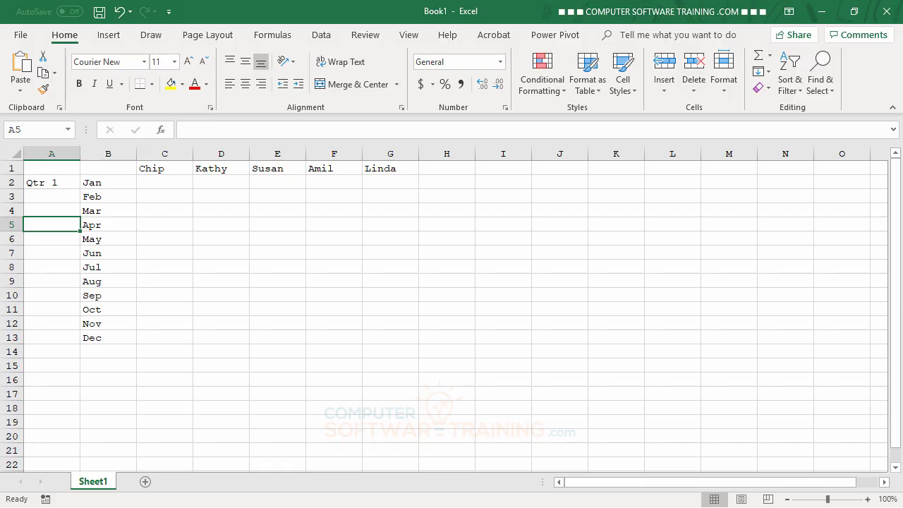
Enter "Qtr 2" beside Apr in cell A5 and make A8 the active cell
{"action": "type", "text": "Qtr "}
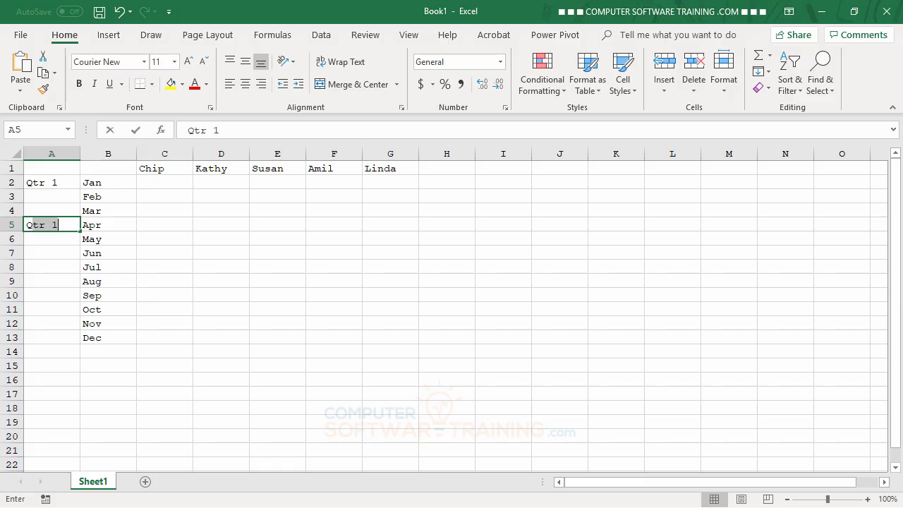
{"action": "type", "text": "2"}
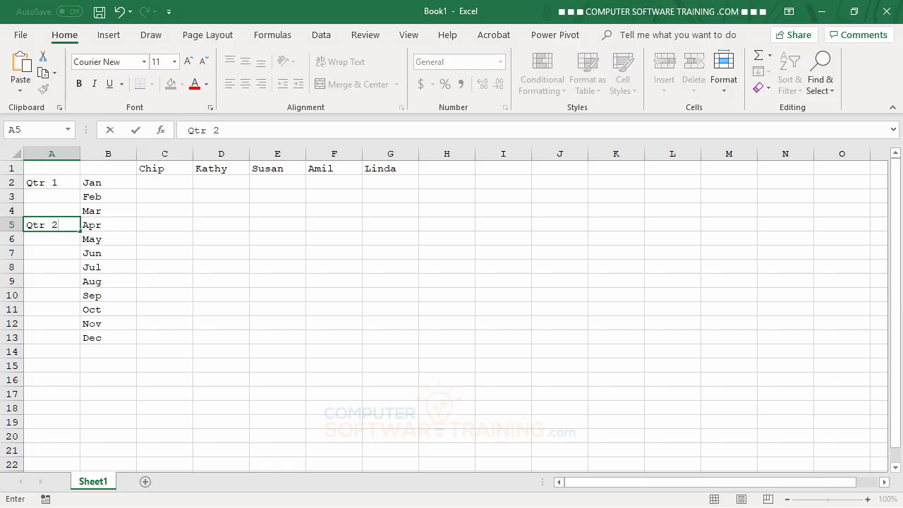
{"action": "key", "text": "Return"}
{"action": "key", "text": "Return"}
{"action": "key", "text": "Return"}
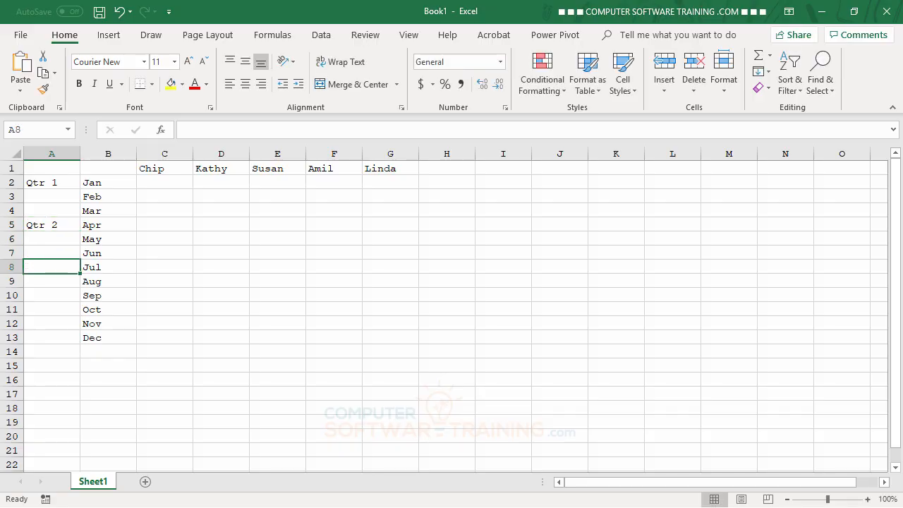
Enter "Qtr 3" beside Jul in cell A8 and "Qtr 4" beside Oct in cell A11
{"action": "type", "text": "Q"}
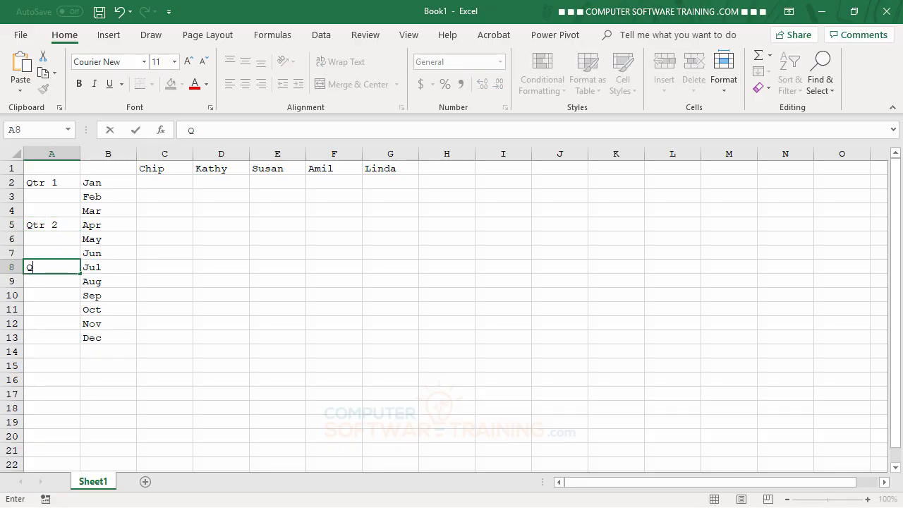
{"action": "type", "text": "tr 3"}
{"action": "key", "text": "Return"}
{"action": "key", "text": "Return"}
{"action": "key", "text": "Return"}
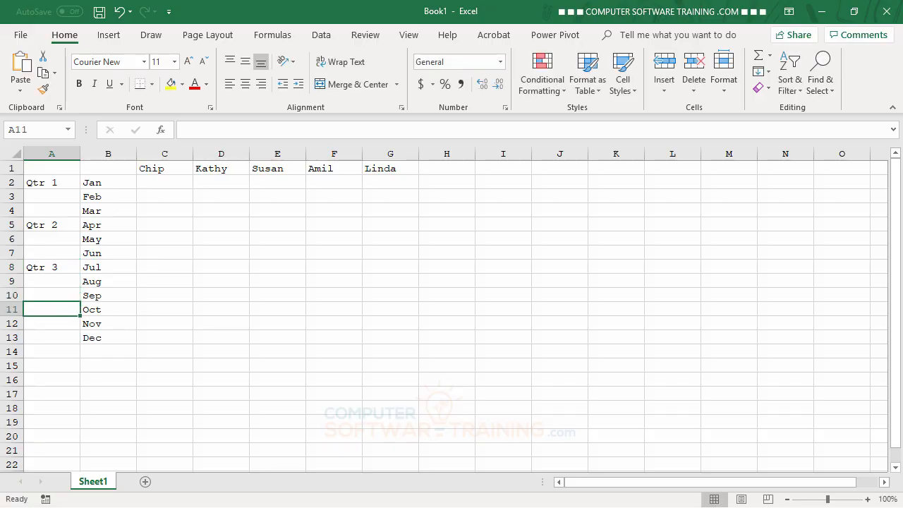
{"action": "type", "text": "Qtr"}
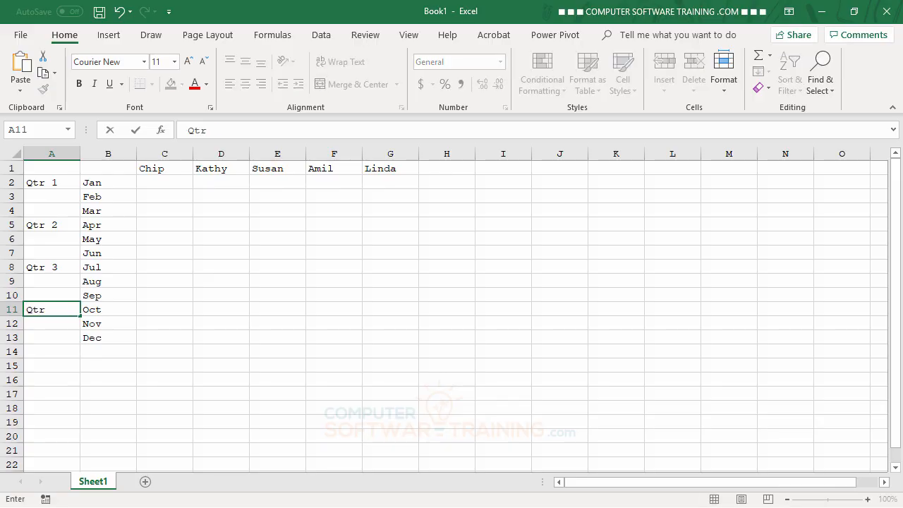
{"action": "type", "text": " 4"}
{"action": "key", "text": "Return"}
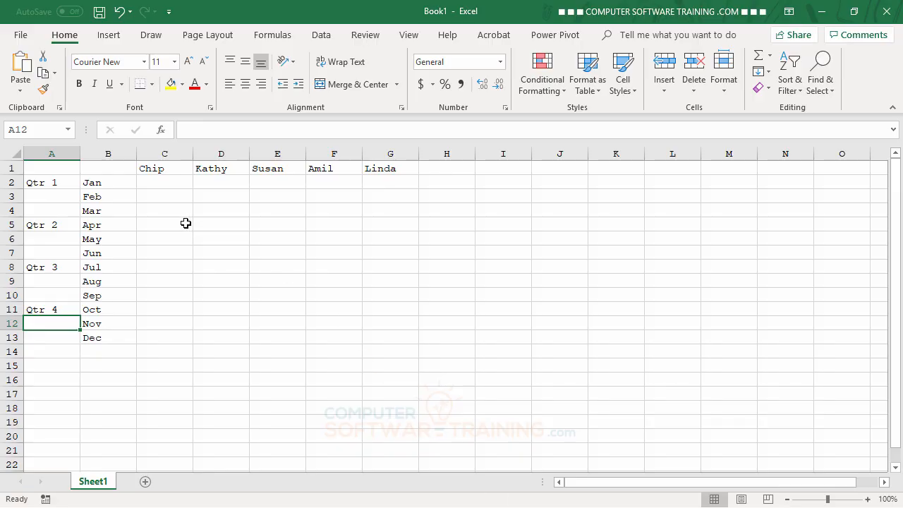
Enter 10000000 as the first person's Jan figure in cell C2
{"action": "left_click", "coordinate": [158, 182]}
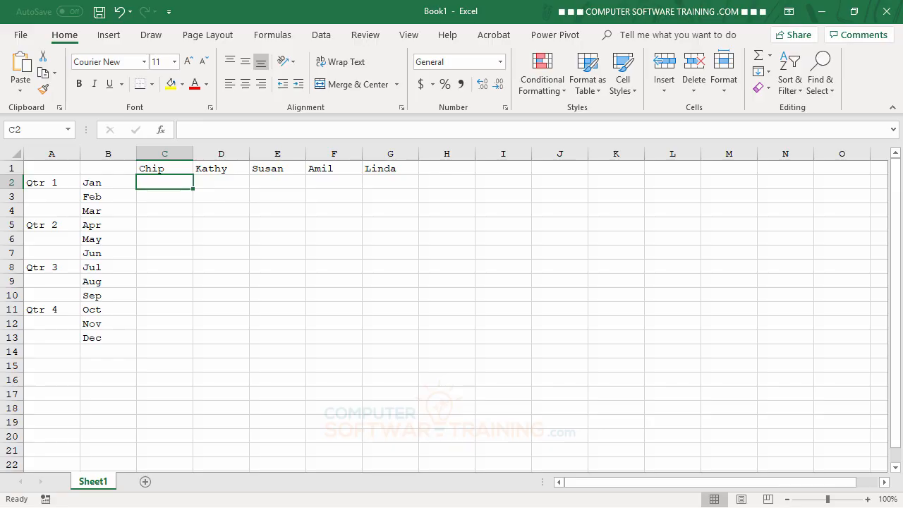
{"action": "left_click", "coordinate": [218, 196]}
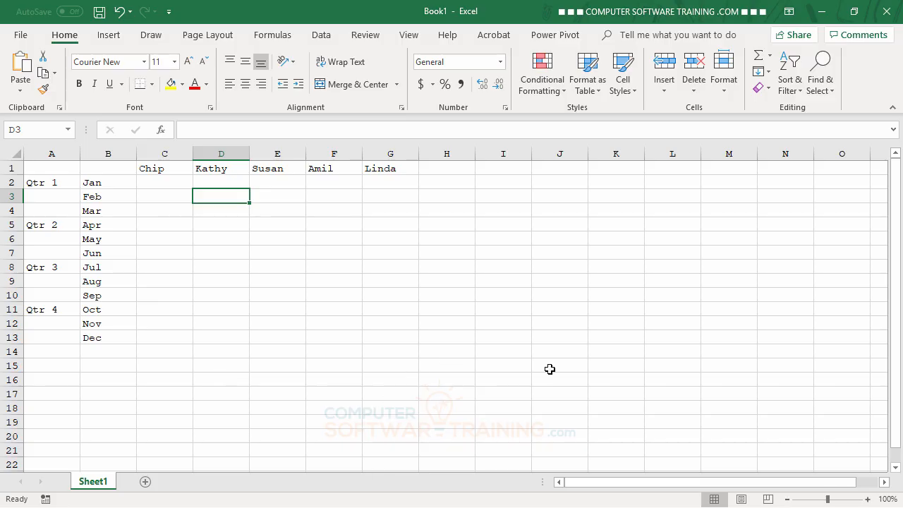
{"action": "left_click", "coordinate": [154, 183]}
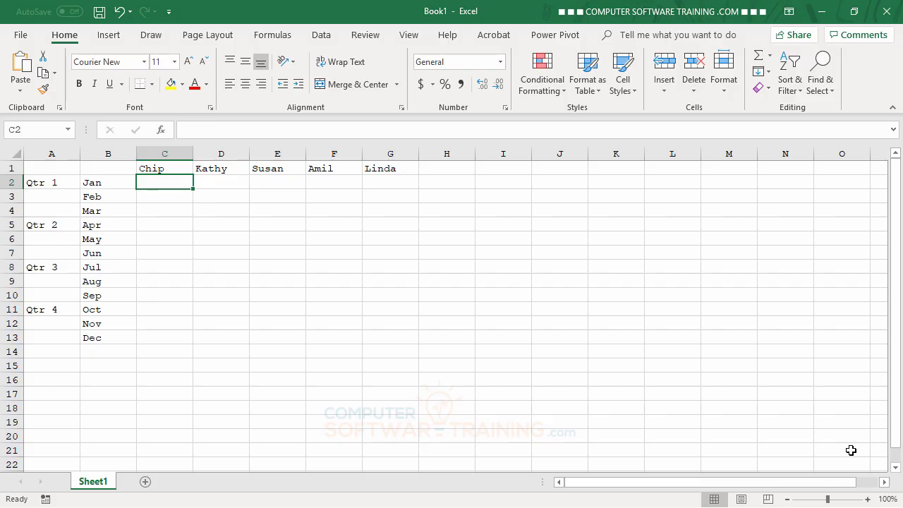
{"action": "type", "text": "10000000"}
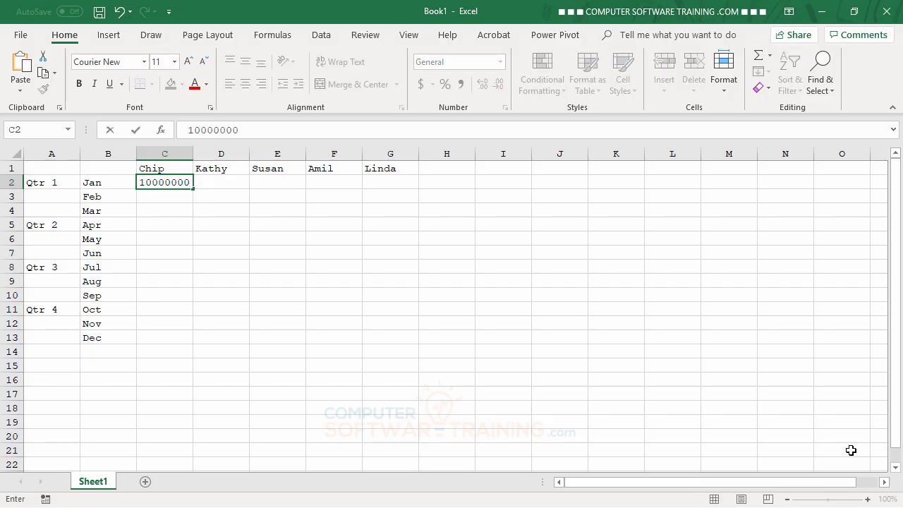
{"action": "key", "text": "Return"}
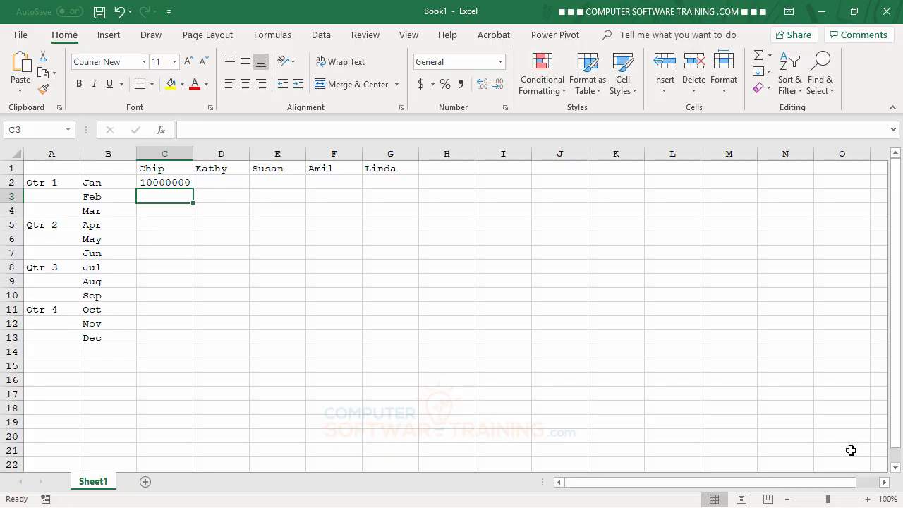
Enter the formula =60000000+7000000+2000000 as the first person's Feb figure in cell C3
{"action": "type", "text": "="}
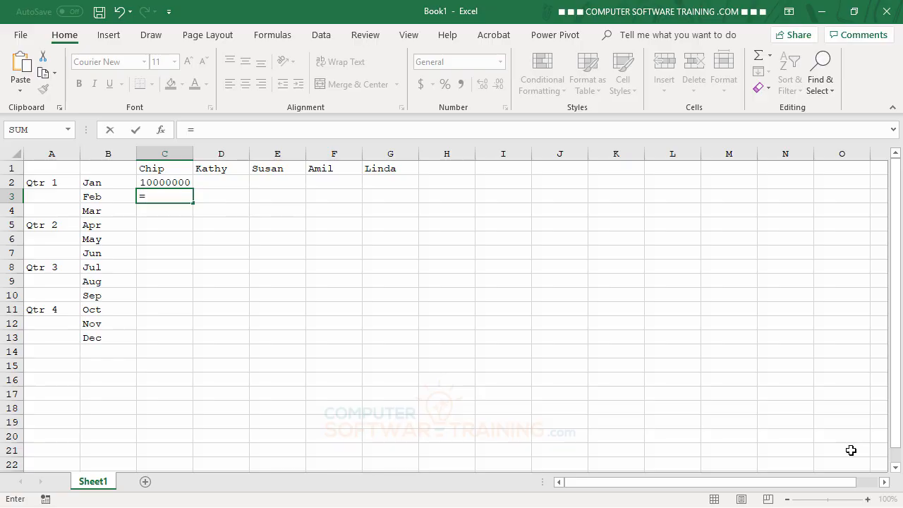
{"action": "type", "text": "6000000"}
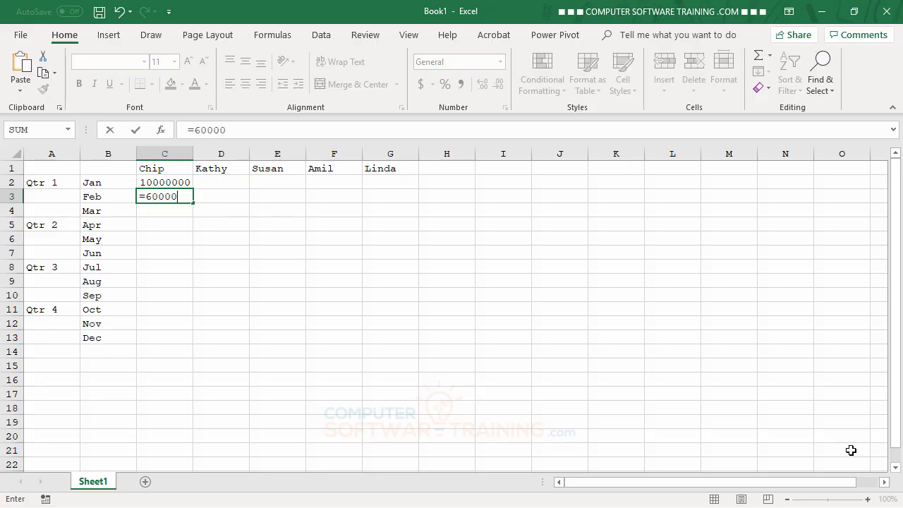
{"action": "type", "text": "000+7000000"}
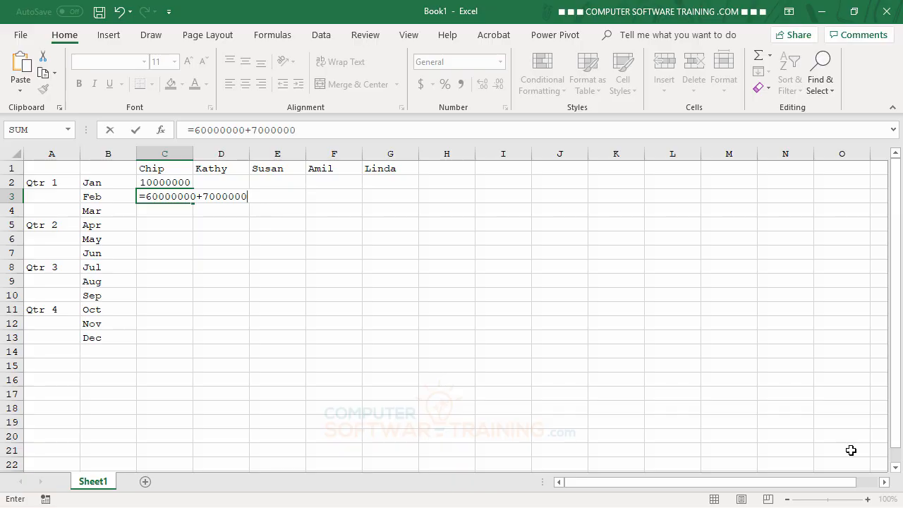
{"action": "type", "text": "+2000000"}
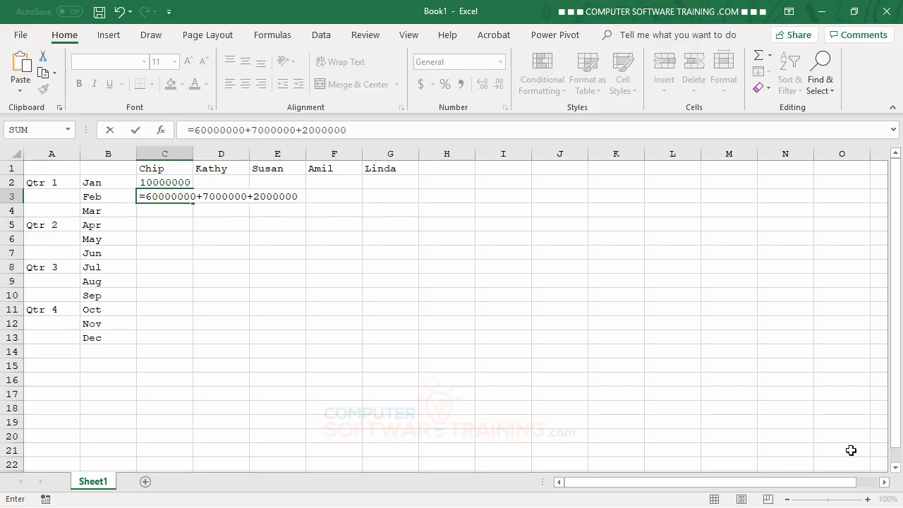
{"action": "key", "text": "Return"}
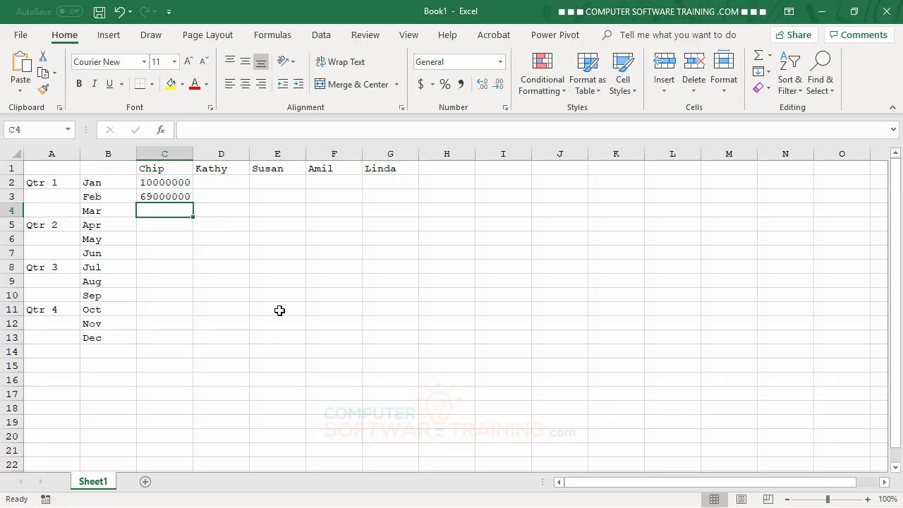
Correct the Feb formula in cell C3 to =6000000+7000000+2000000
{"action": "left_click", "coordinate": [159, 197]}
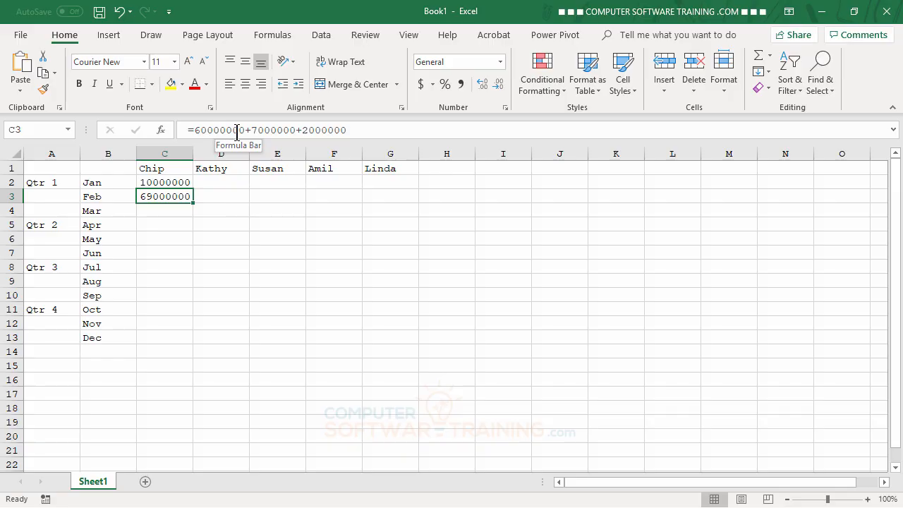
{"action": "key", "text": "F2"}
{"action": "left_click", "coordinate": [240, 130]}
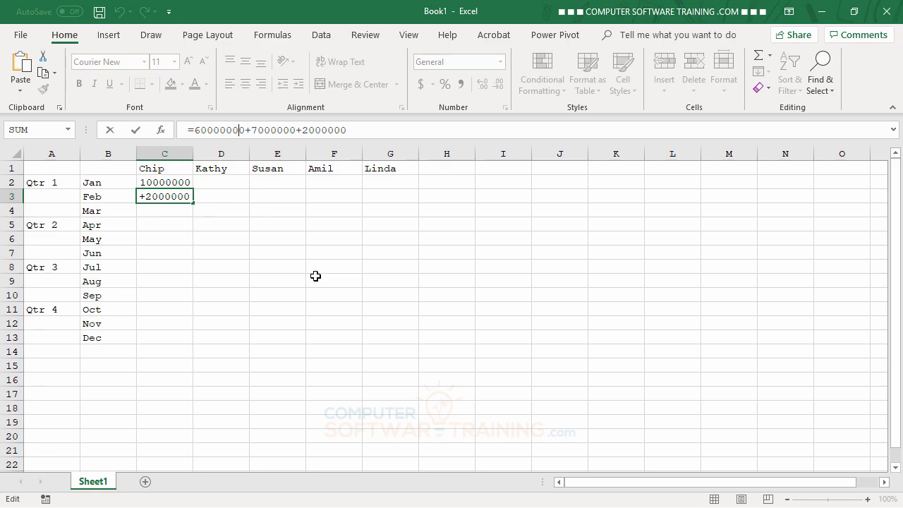
{"action": "key", "text": "BackSpace"}
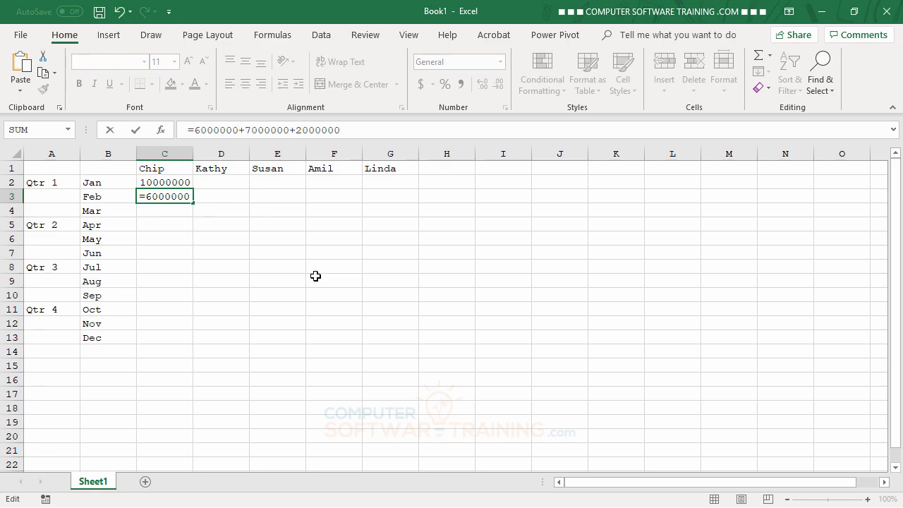
{"action": "key", "text": "Return"}
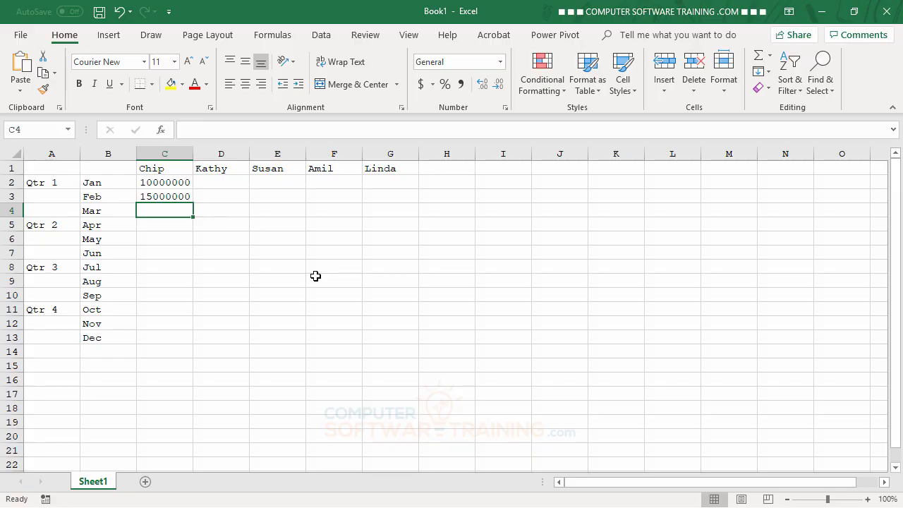
Enter 18000000 as the first person's Mar figure in cell C4
{"action": "type", "text": "18"}
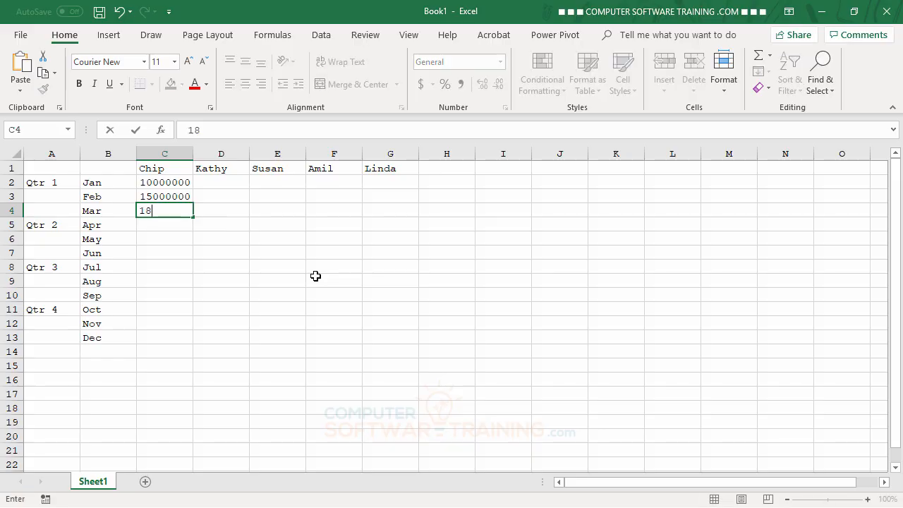
{"action": "type", "text": "000000"}
{"action": "key", "text": "Return"}
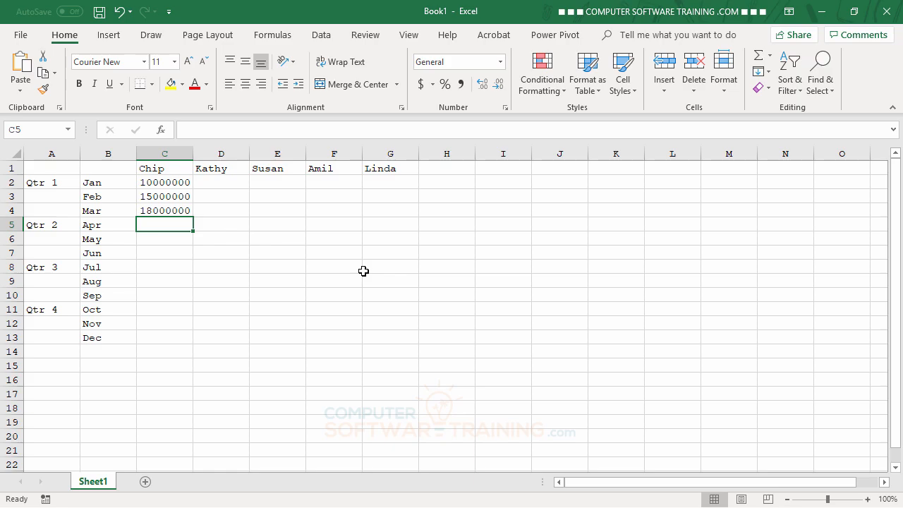
Paste the copied figures to fill the grid C2:G13, and check the contents of cells C3 and C4
{"action": "key", "text": "ctrl+v"}
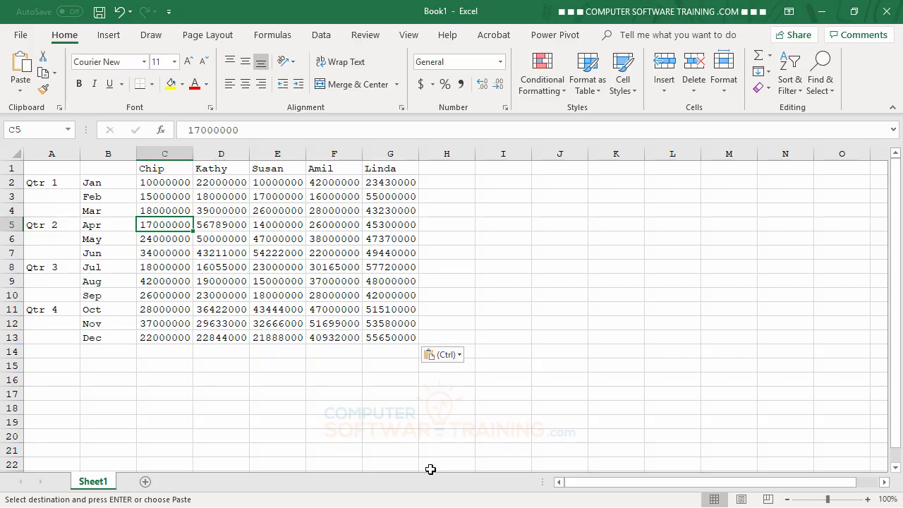
{"action": "left_click", "coordinate": [156, 198]}
{"action": "left_click", "coordinate": [161, 210]}
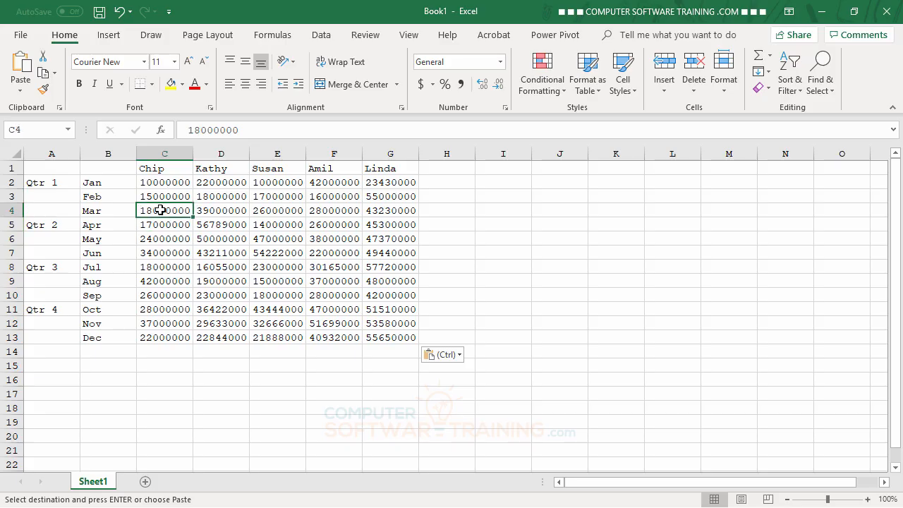
{"action": "left_click", "coordinate": [166, 198]}
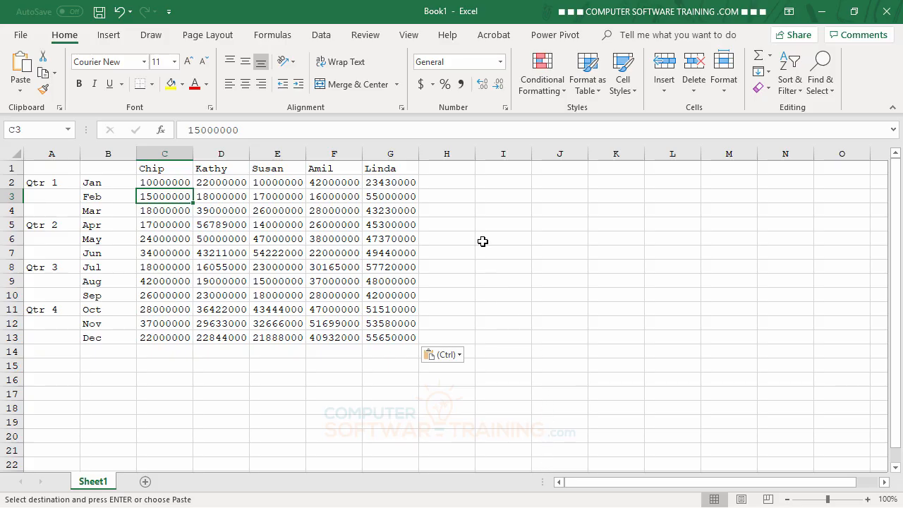
Total the Jan row in cell H2 with an AutoSum of C2:G2
{"action": "left_click", "coordinate": [446, 181]}
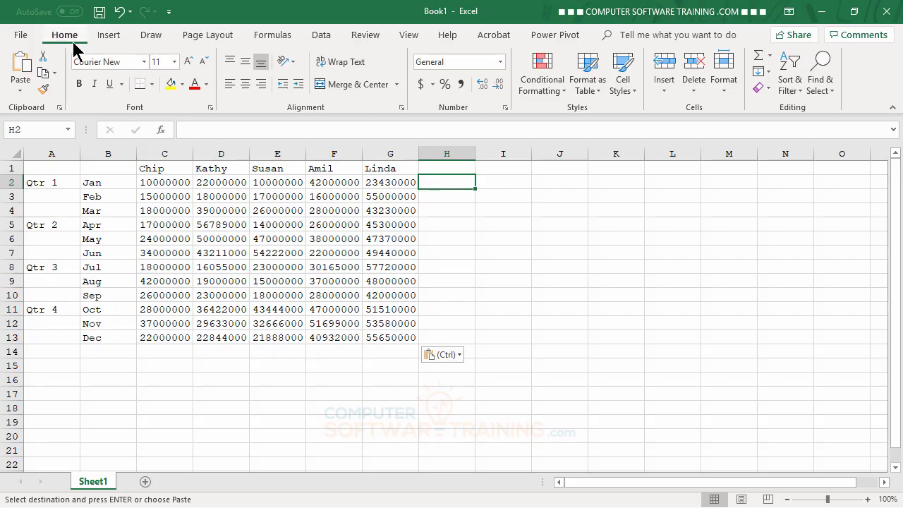
{"action": "left_click", "coordinate": [759, 59]}
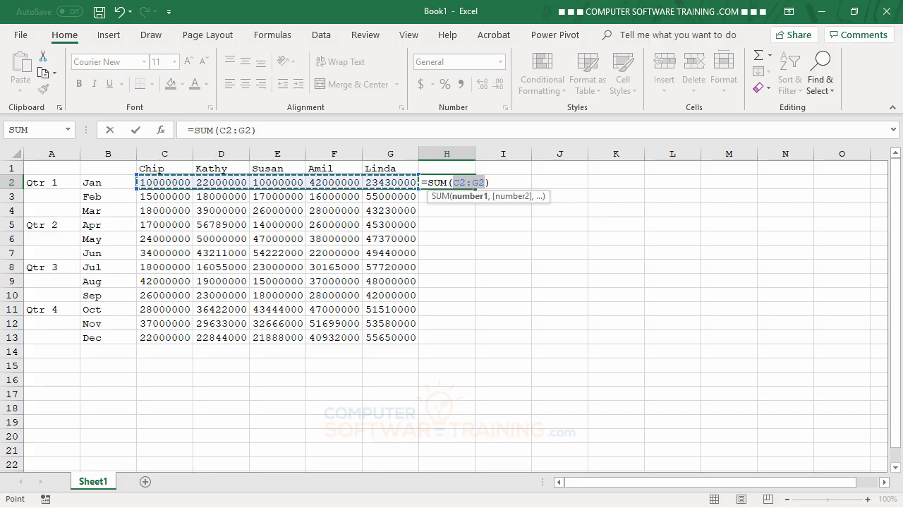
{"action": "key", "text": "Return"}
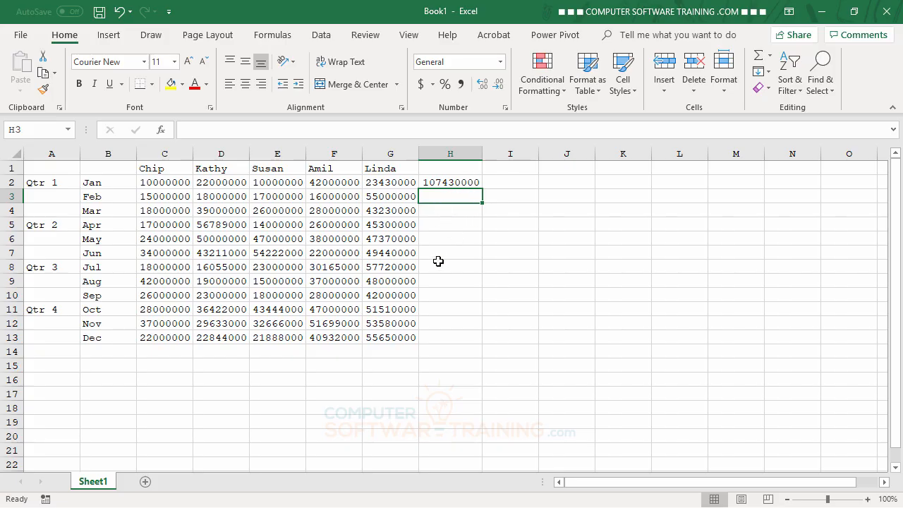
Fill the Jan total formula from H2 down to H13, and undo the fill
{"action": "left_click", "coordinate": [443, 182]}
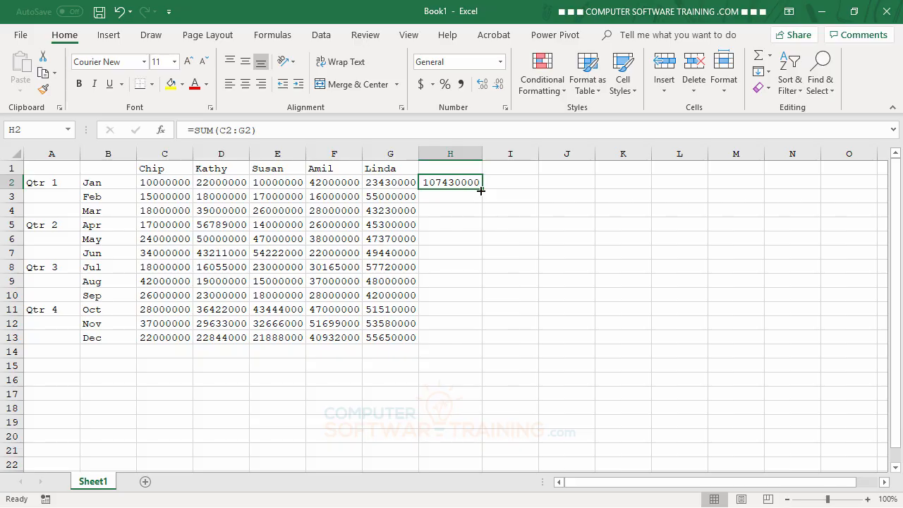
{"action": "left_click_drag", "start_coordinate": [481, 191], "coordinate": [476, 342]}
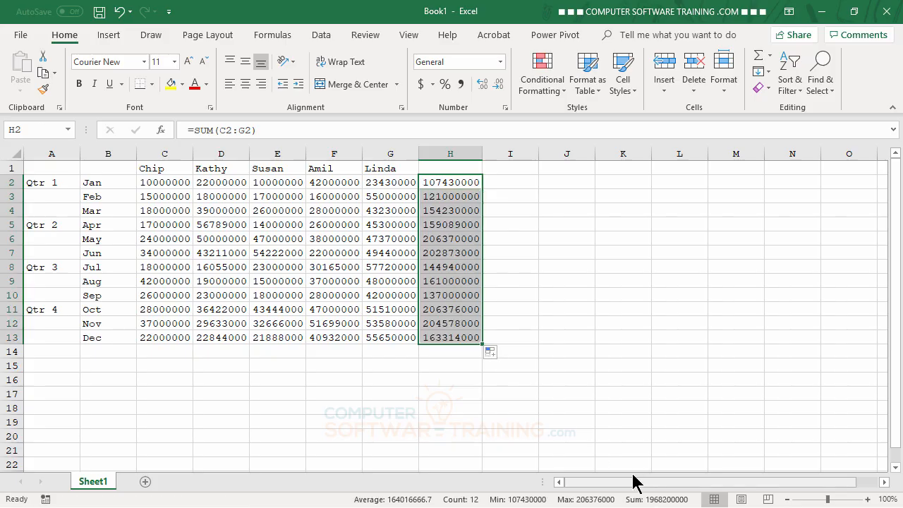
{"action": "left_click", "coordinate": [120, 11]}
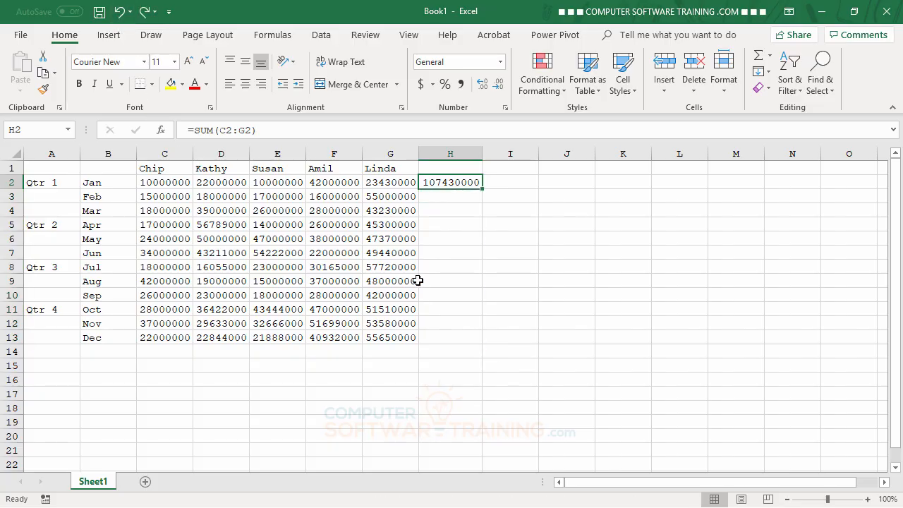
AutoFill the H2 row total down through Dec in H13, and check the copied formulas in H3, H4 and H5
{"action": "double_click", "coordinate": [483, 189]}
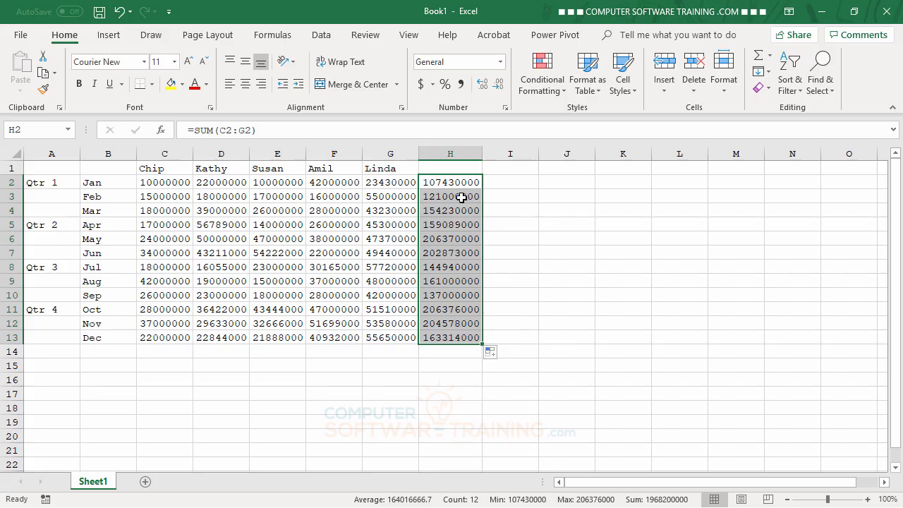
{"action": "left_click", "coordinate": [461, 197]}
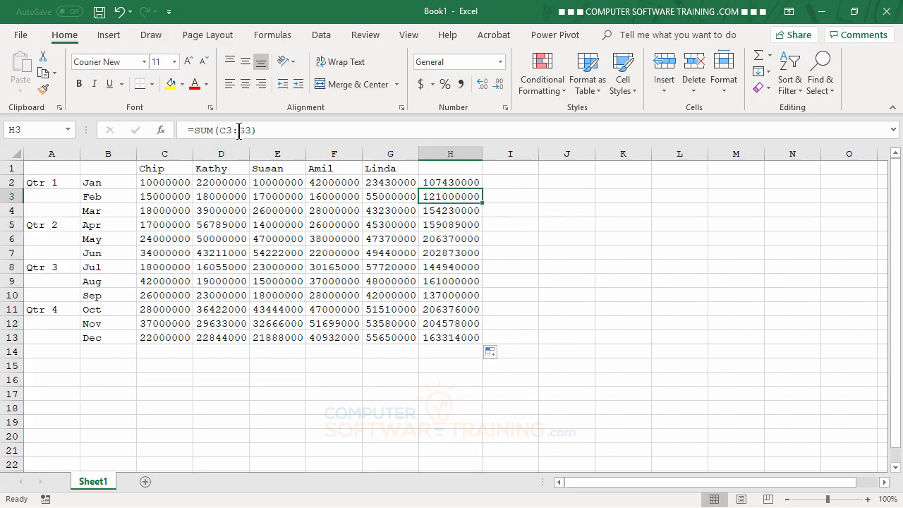
{"action": "left_click", "coordinate": [456, 211]}
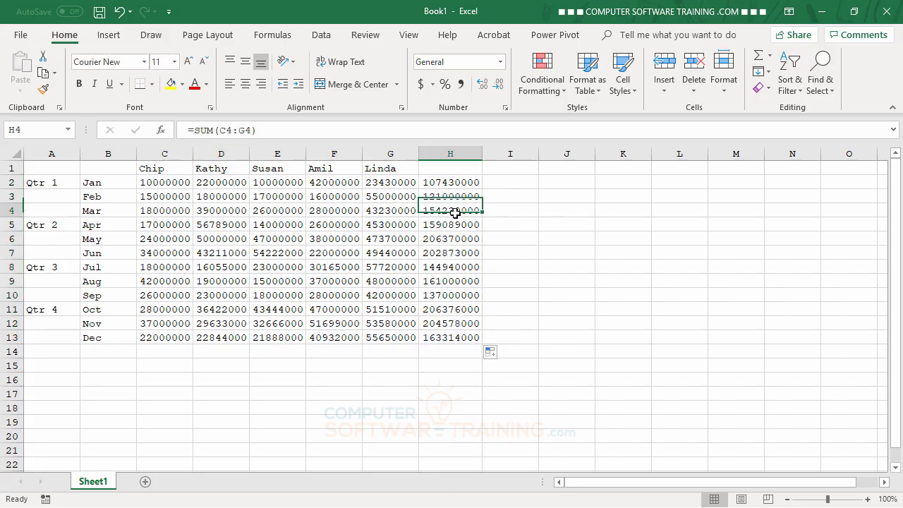
{"action": "left_click", "coordinate": [457, 224]}
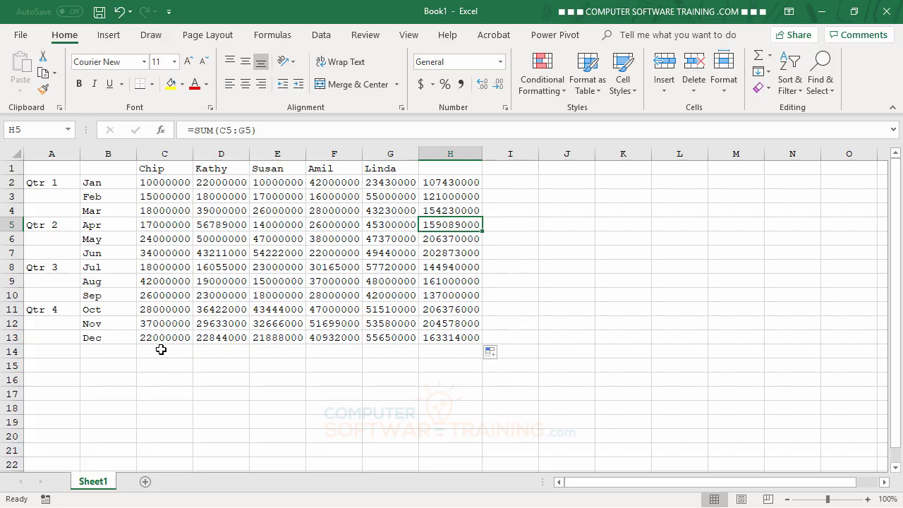
Add AutoSum column totals below Dec in cells C14 through H14
{"action": "left_click_drag", "start_coordinate": [160, 350], "coordinate": [456, 349]}
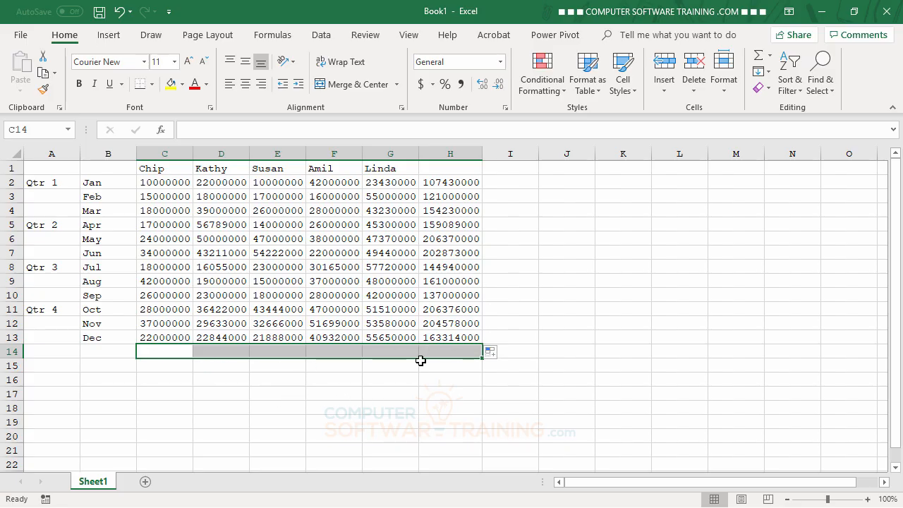
{"action": "left_click", "coordinate": [760, 62]}
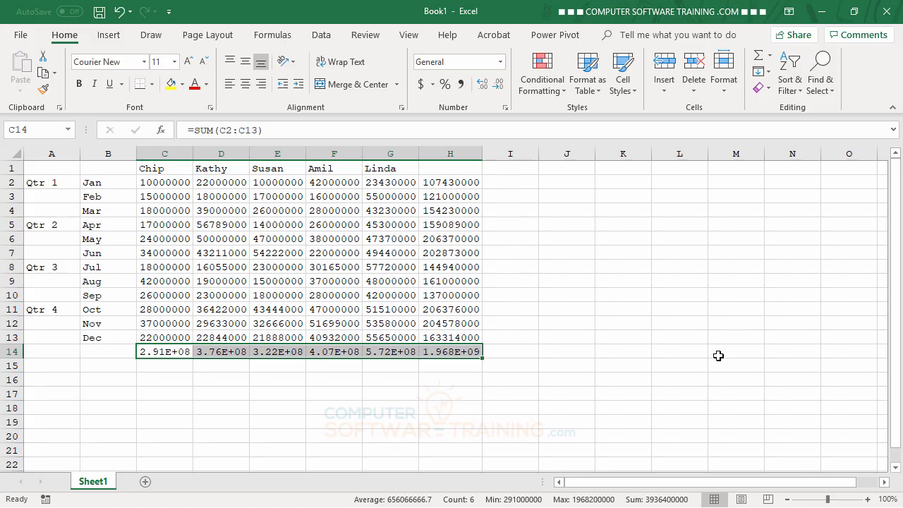
Format the figures and totals in C2:H14 with the comma style and no decimal places
{"action": "left_click", "coordinate": [404, 376]}
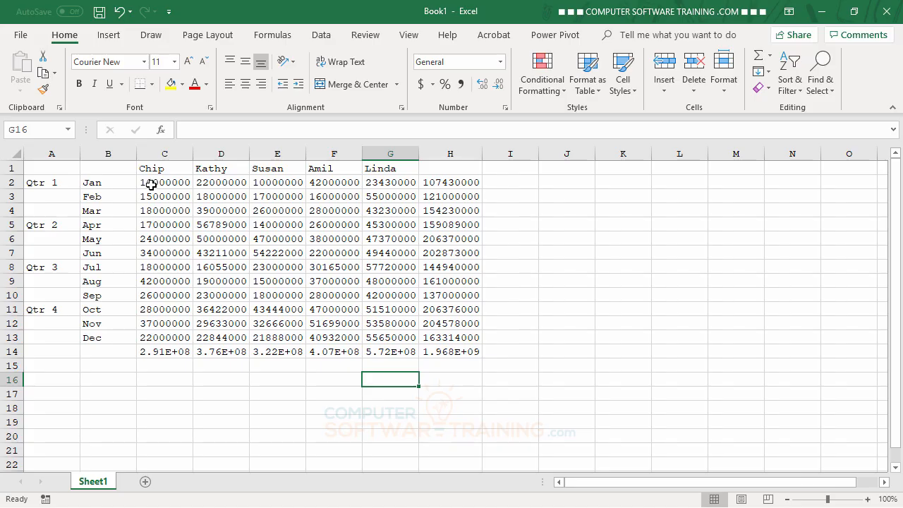
{"action": "left_click_drag", "start_coordinate": [152, 182], "coordinate": [458, 238]}
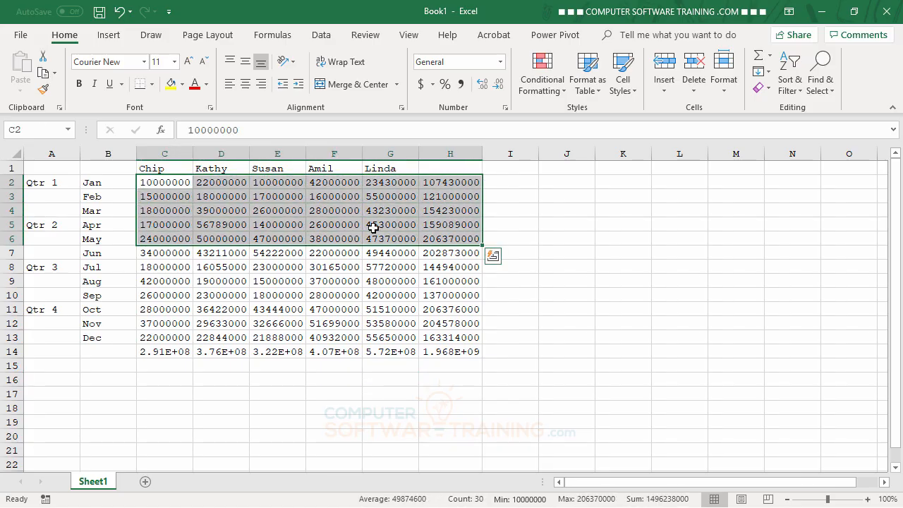
{"action": "left_click", "coordinate": [161, 181]}
{"action": "left_click_drag", "start_coordinate": [161, 181], "coordinate": [459, 344]}
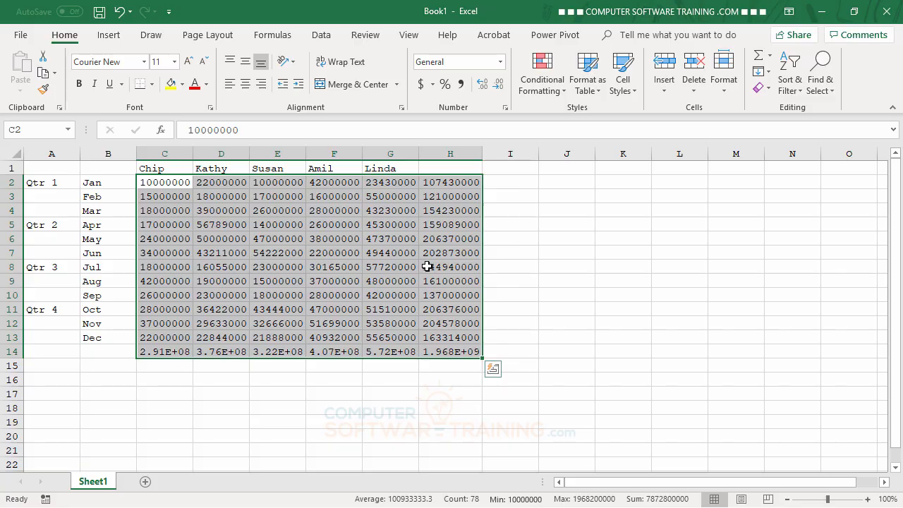
{"action": "left_click", "coordinate": [460, 84]}
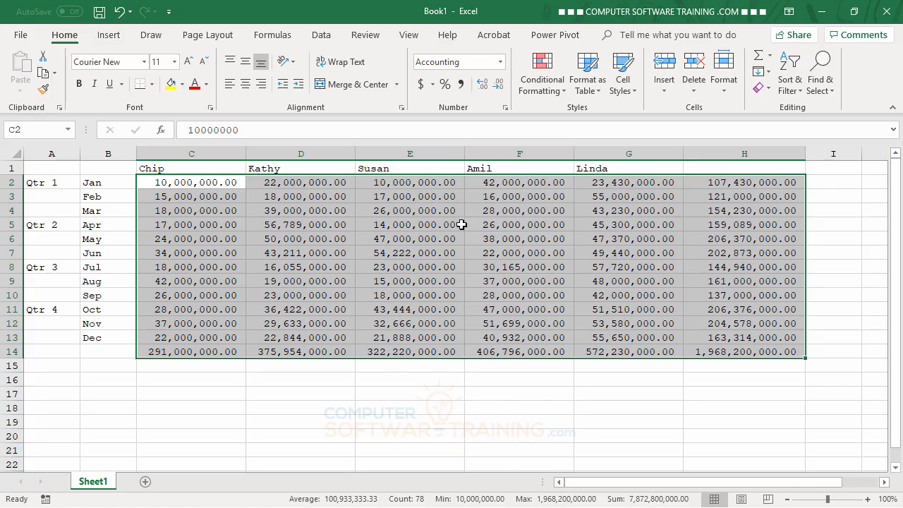
{"action": "left_click", "coordinate": [499, 90]}
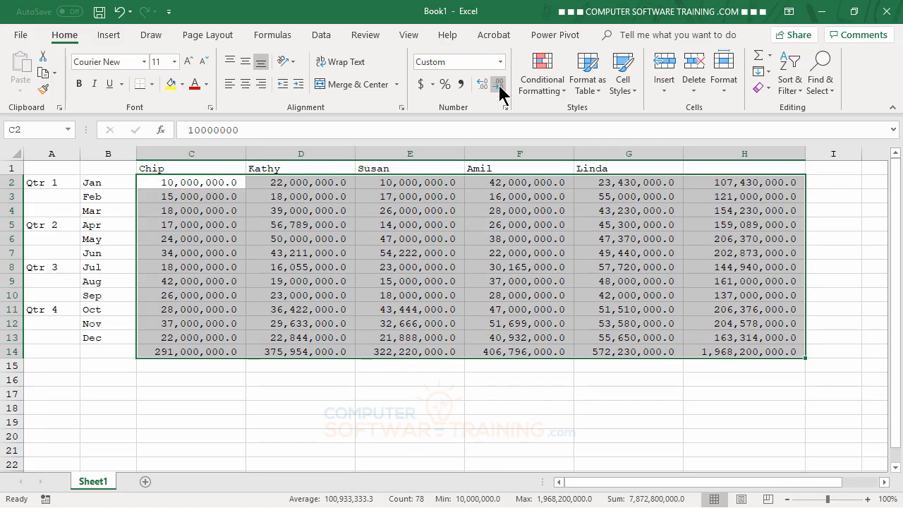
{"action": "left_click", "coordinate": [499, 90]}
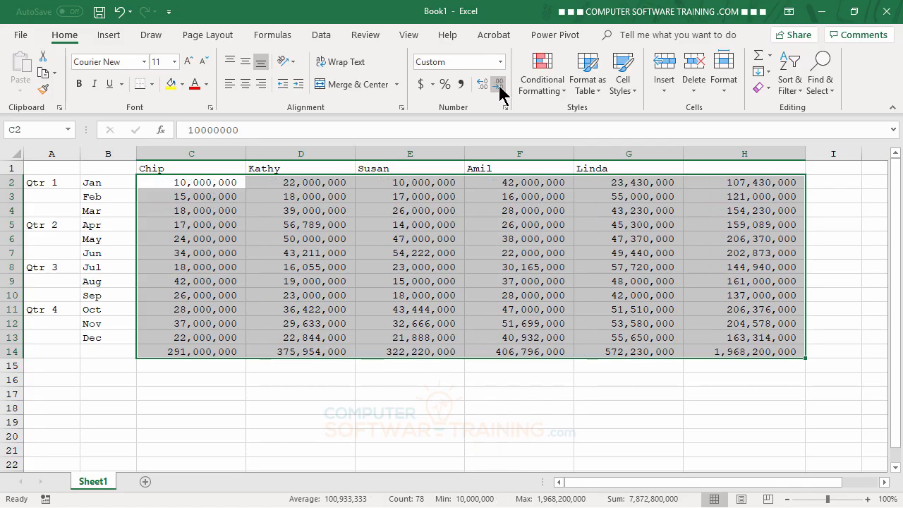
{"action": "left_click", "coordinate": [452, 392]}
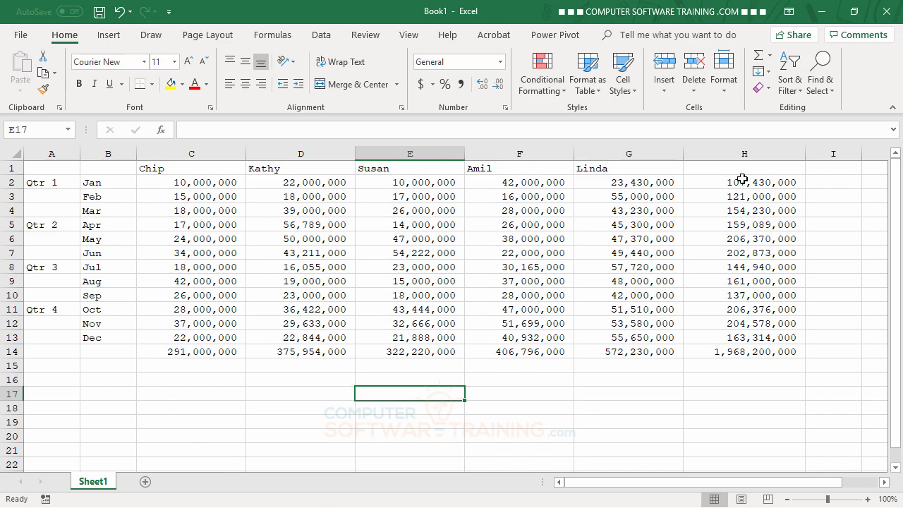
Enter the label Total in B14 for the column totals and in H1 for the row totals
{"action": "left_click", "coordinate": [108, 352]}
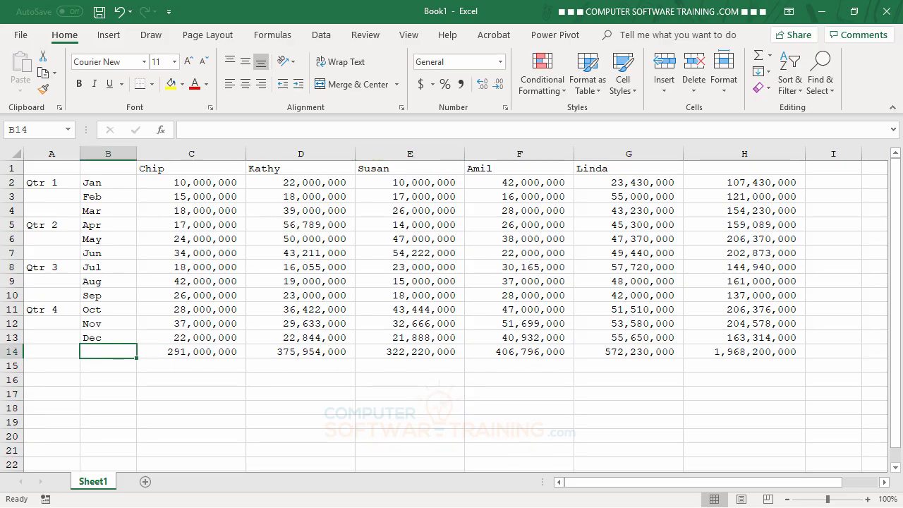
{"action": "type", "text": "Total"}
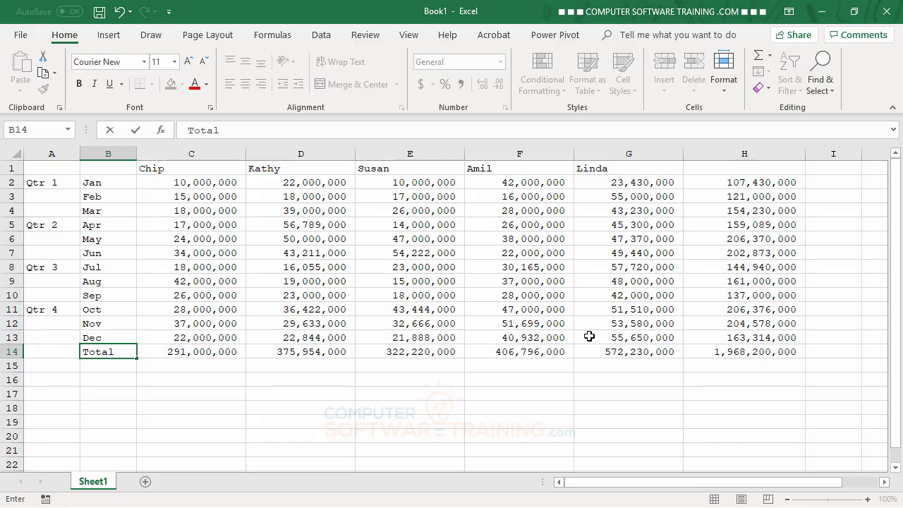
{"action": "left_click", "coordinate": [766, 168]}
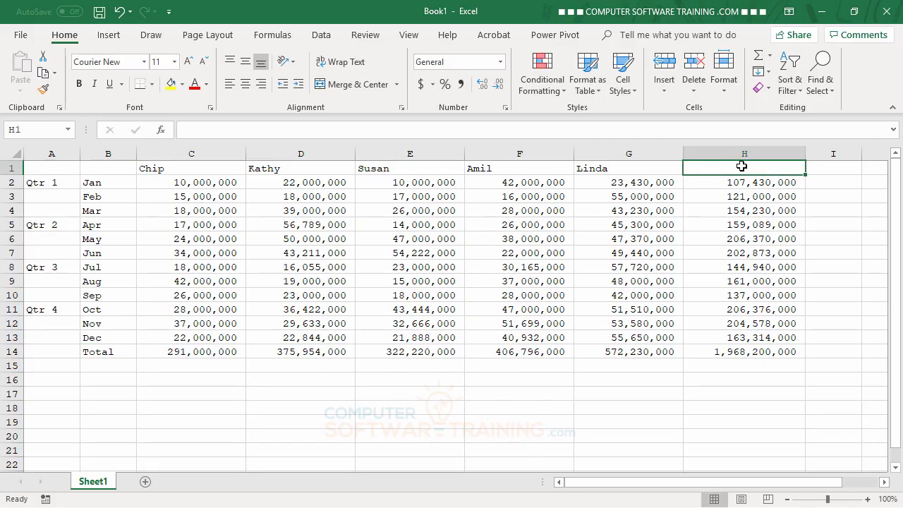
{"action": "type", "text": "Total"}
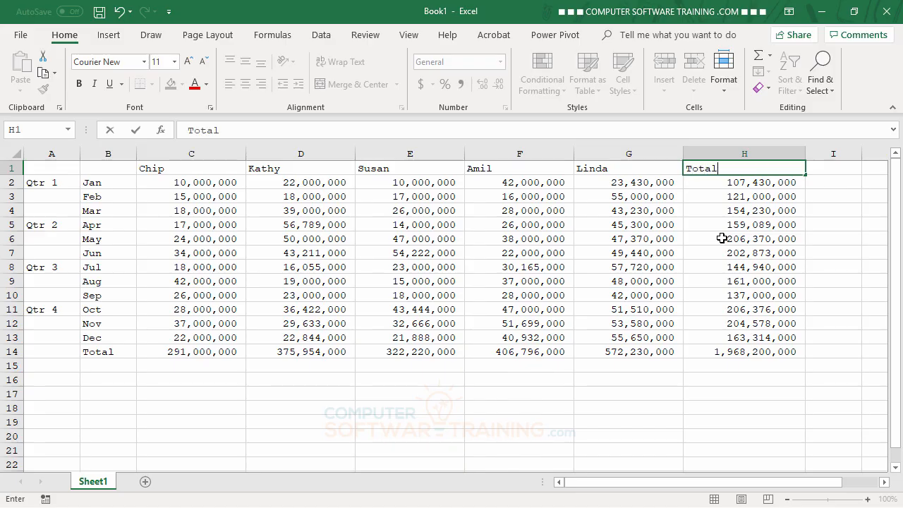
{"action": "key", "text": "Return"}
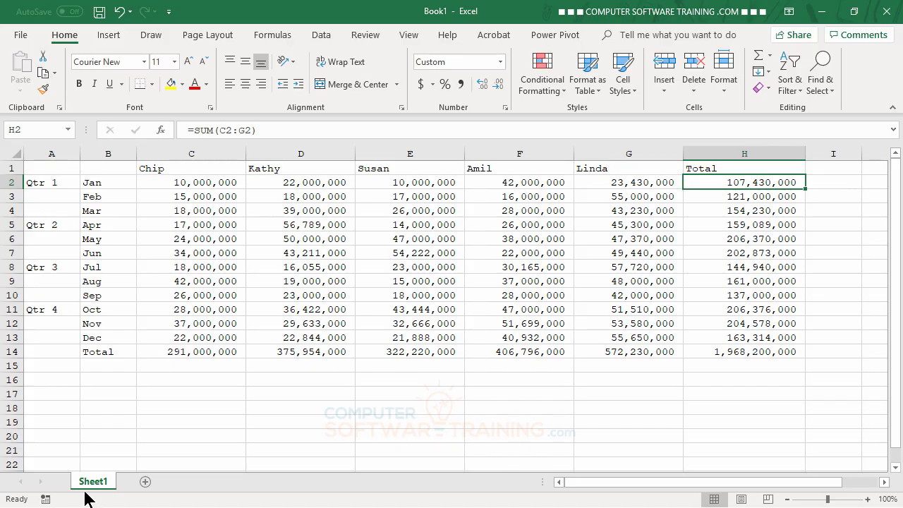
Insert a blank row above the name headings in row 1
{"action": "right_click", "coordinate": [11, 167]}
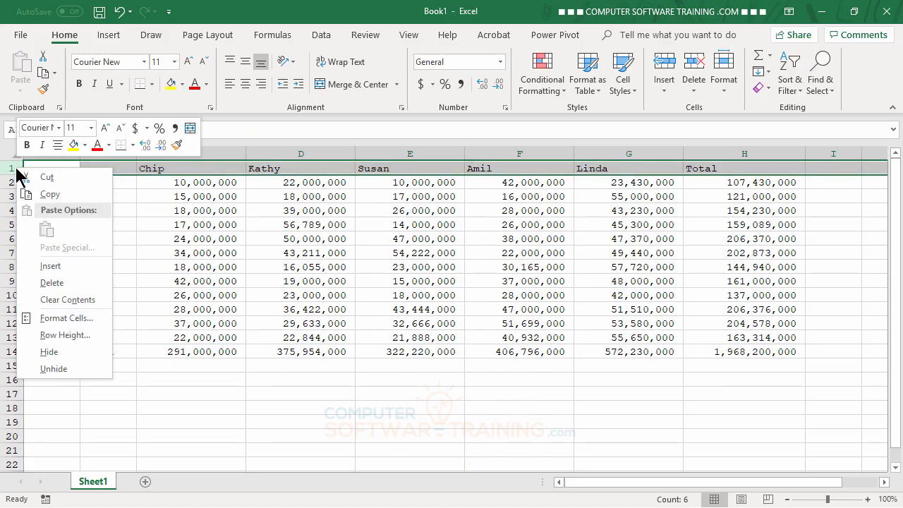
{"action": "left_click", "coordinate": [56, 266]}
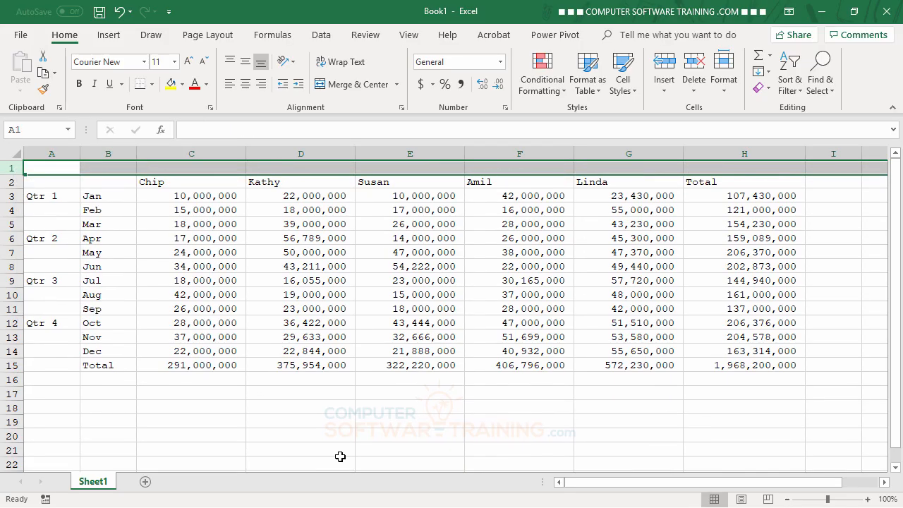
{"action": "left_click", "coordinate": [406, 423]}
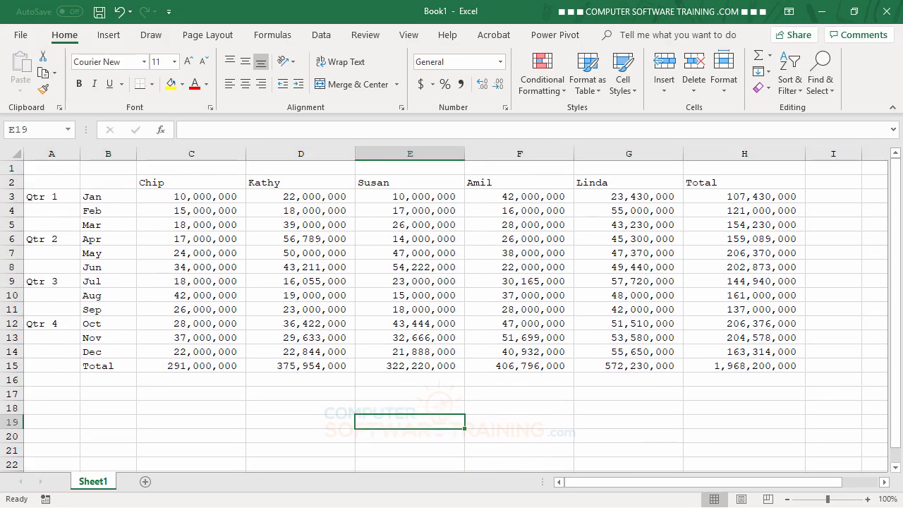
Enter the title "Sales - Top Reps 2020" in cell A1
{"action": "left_click", "coordinate": [53, 168]}
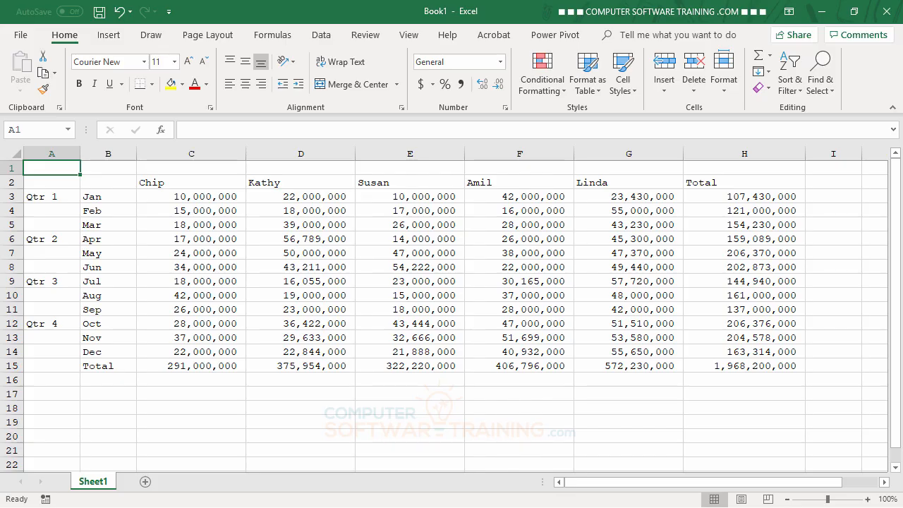
{"action": "type", "text": "Sal"}
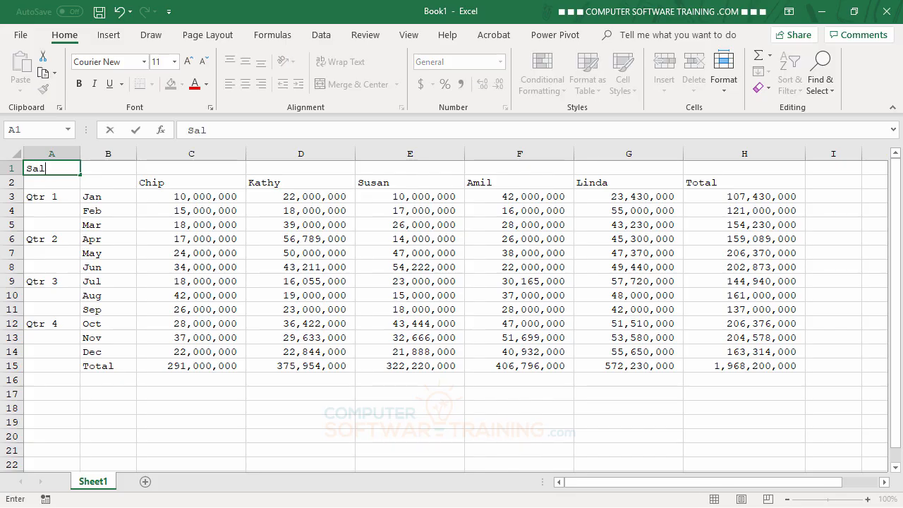
{"action": "type", "text": "es - Top R"}
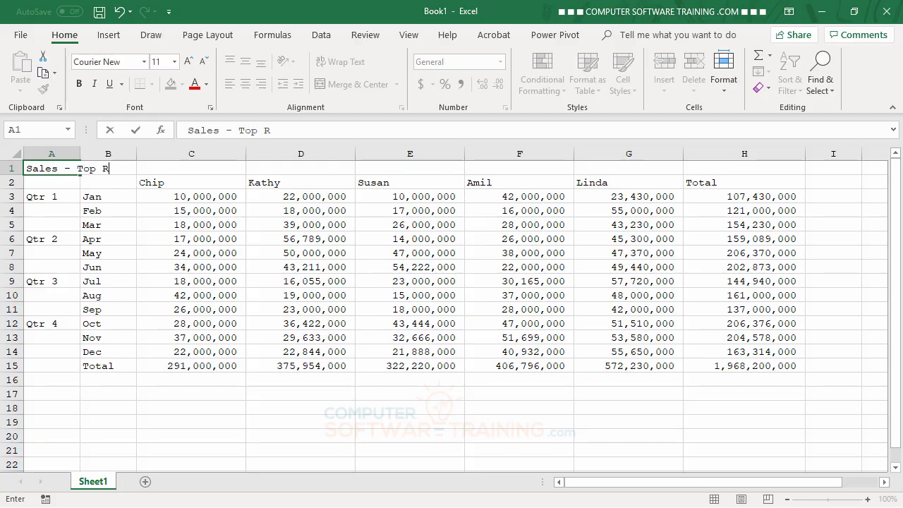
{"action": "type", "text": "eps 20"}
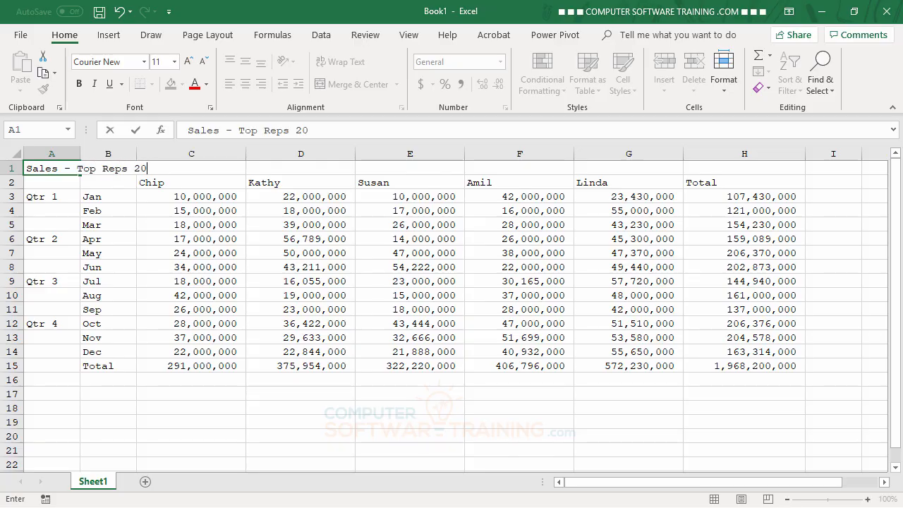
{"action": "type", "text": "20"}
{"action": "key", "text": "Return"}
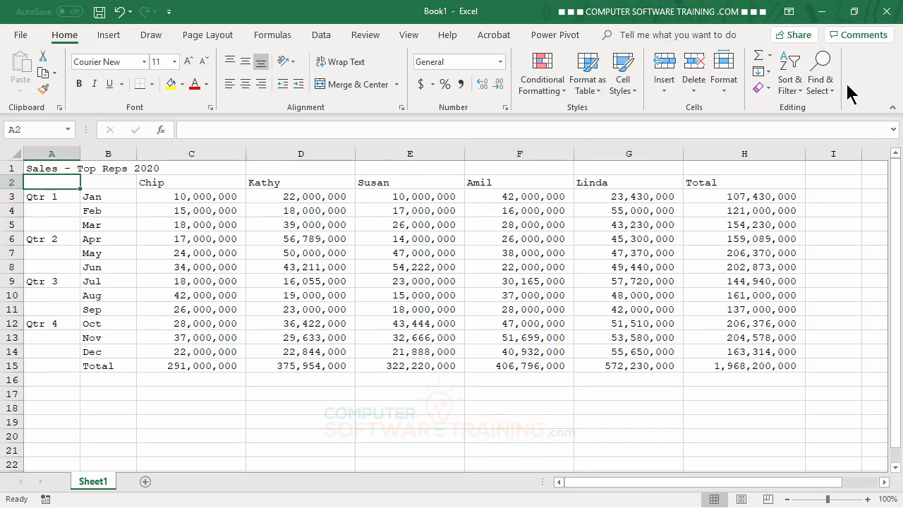
Try to shift the title in A1 with leading spaces, and remove those spaces again
{"action": "left_click", "coordinate": [46, 169]}
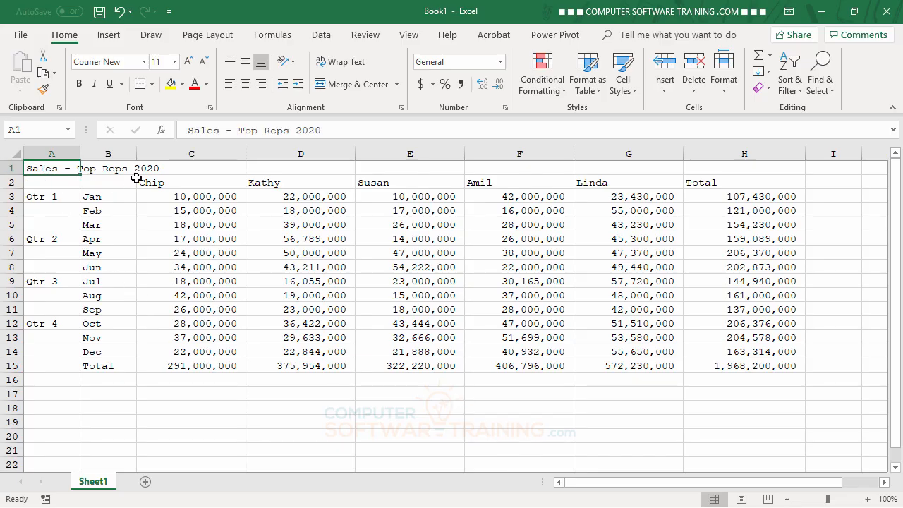
{"action": "left_click", "coordinate": [187, 130]}
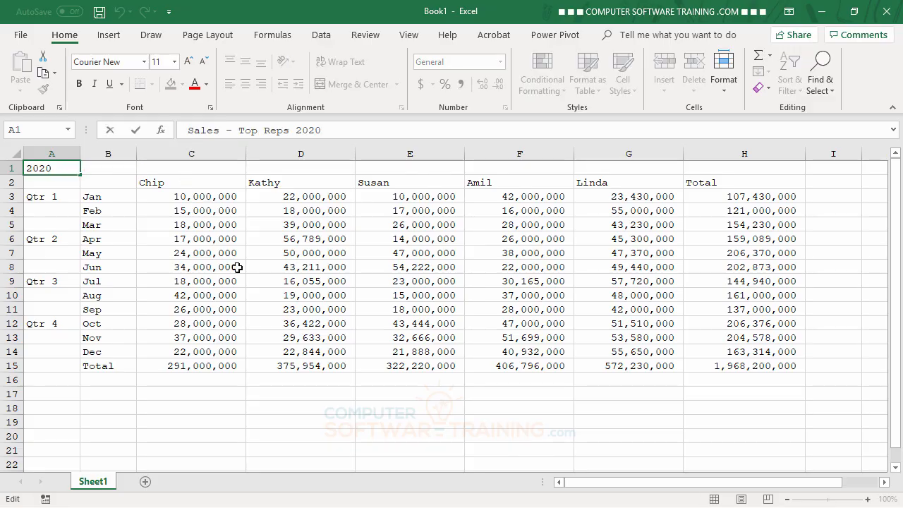
{"action": "key", "text": "Home"}
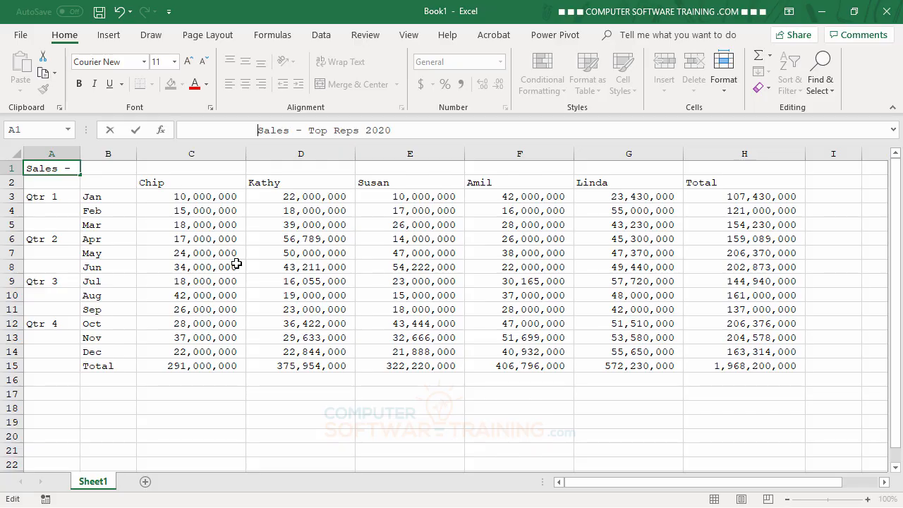
{"action": "key", "text": "BackSpace"}
{"action": "key", "text": "BackSpace"}
{"action": "key", "text": "BackSpace"}
{"action": "key", "text": "BackSpace"}
{"action": "key", "text": "BackSpace"}
{"action": "key", "text": "BackSpace"}
{"action": "key", "text": "BackSpace"}
{"action": "key", "text": "BackSpace"}
{"action": "key", "text": "BackSpace"}
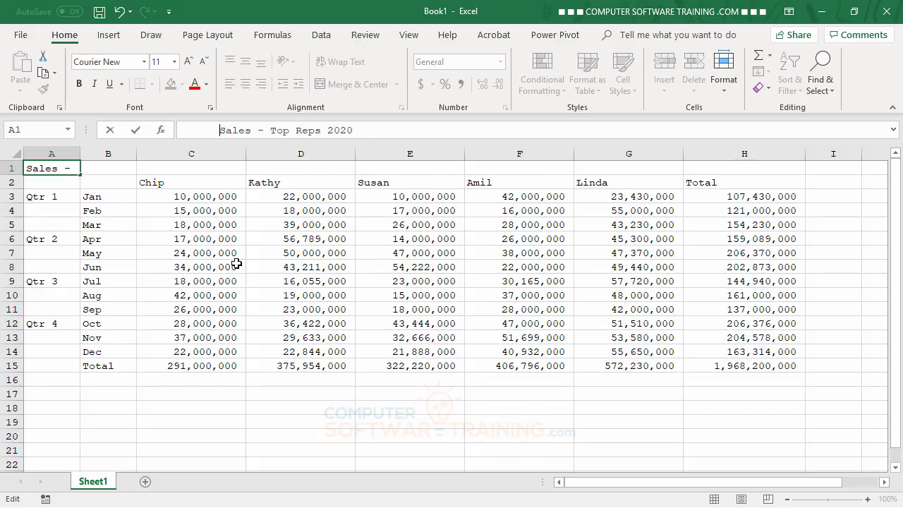
{"action": "key", "text": "BackSpace"}
{"action": "key", "text": "BackSpace"}
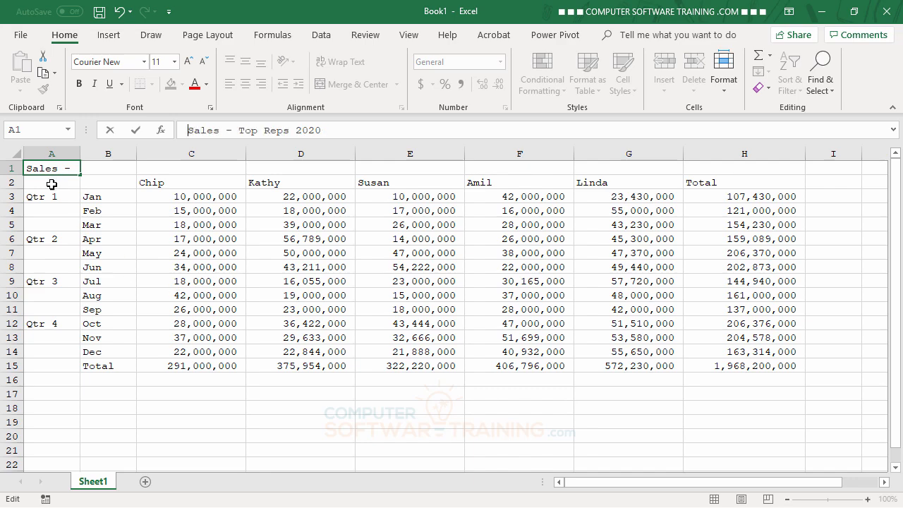
{"action": "left_click", "coordinate": [71, 250]}
Merge and center the title across A1:H1
{"action": "left_click", "coordinate": [54, 166]}
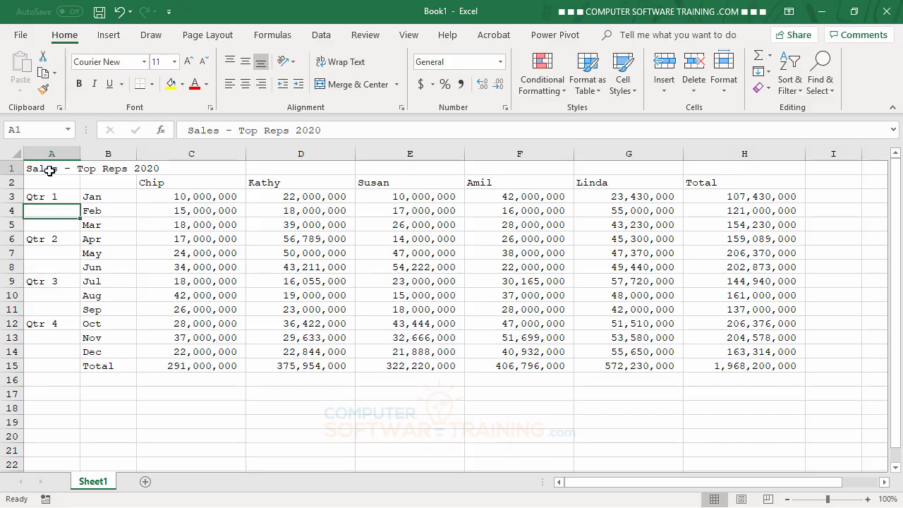
{"action": "left_click_drag", "start_coordinate": [96, 170], "coordinate": [331, 181]}
{"action": "left_click_drag", "start_coordinate": [399, 166], "coordinate": [729, 173]}
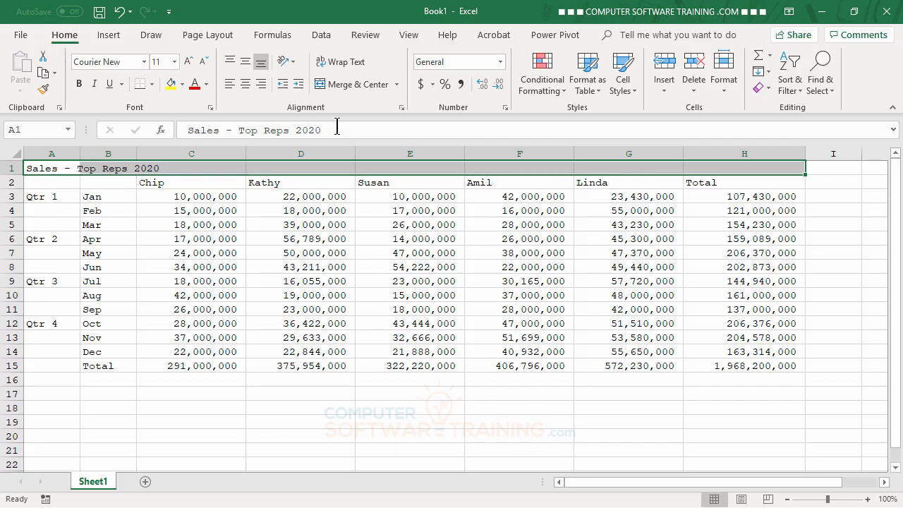
{"action": "left_click", "coordinate": [356, 88]}
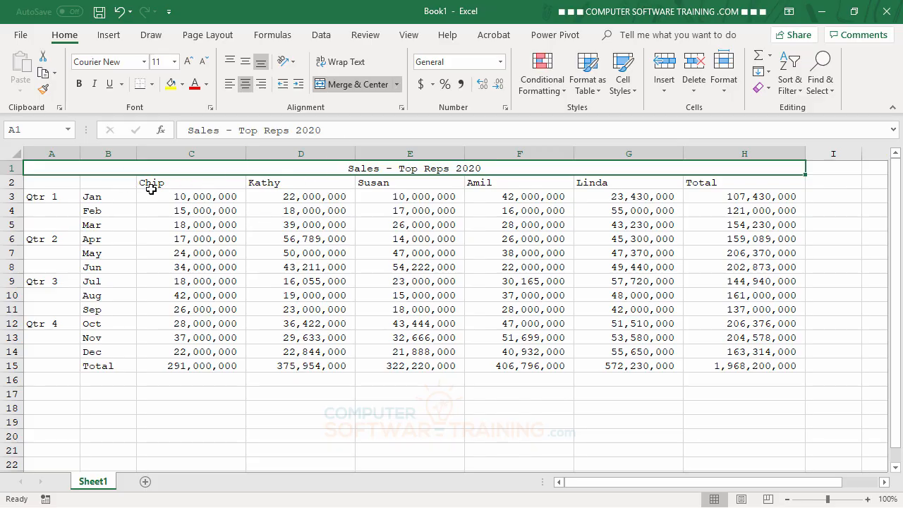
Center the name and Total headings in C2:H2 horizontally
{"action": "left_click_drag", "start_coordinate": [155, 183], "coordinate": [722, 185]}
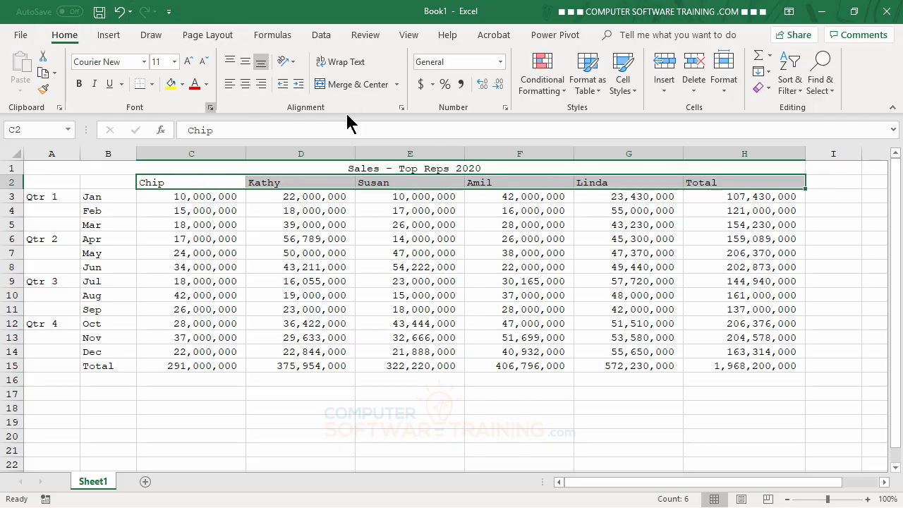
{"action": "left_click", "coordinate": [229, 84]}
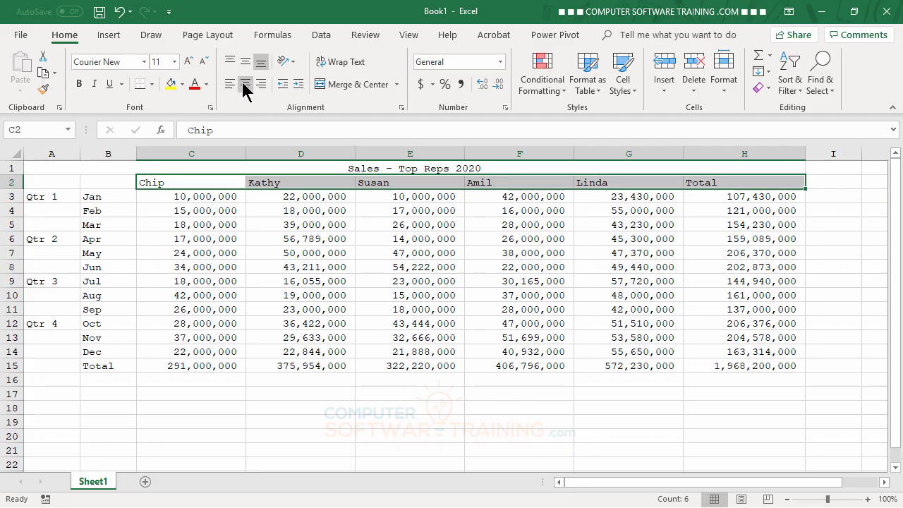
{"action": "left_click", "coordinate": [247, 84]}
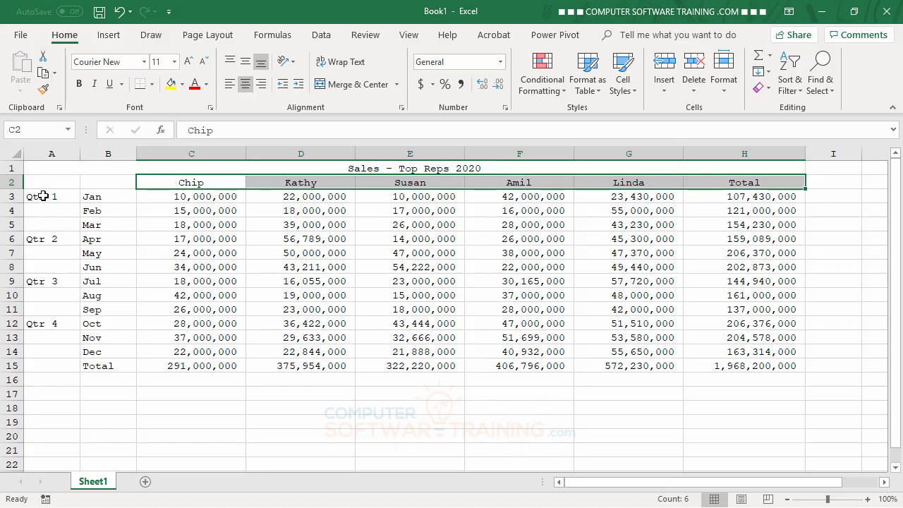
Merge and center the Qtr 1 label over A3:A5 and align it to the middle vertically
{"action": "left_click", "coordinate": [43, 196]}
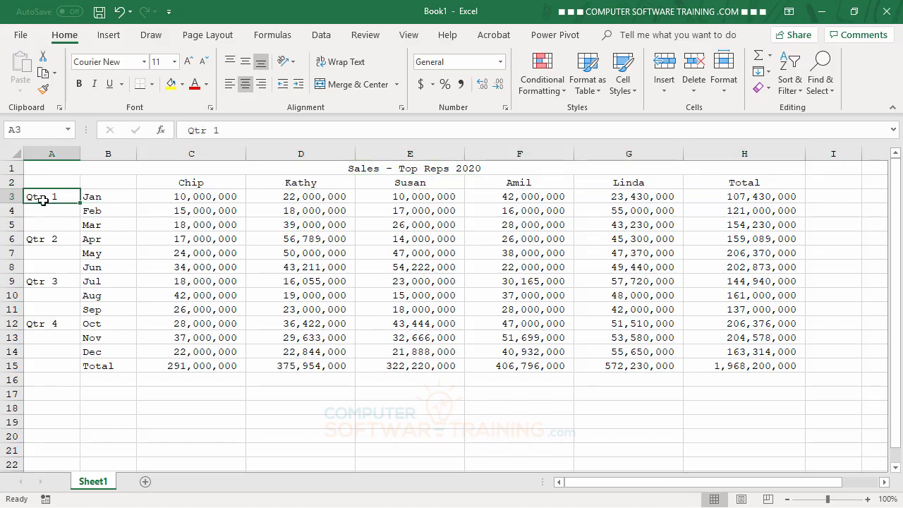
{"action": "left_click_drag", "start_coordinate": [43, 200], "coordinate": [43, 220]}
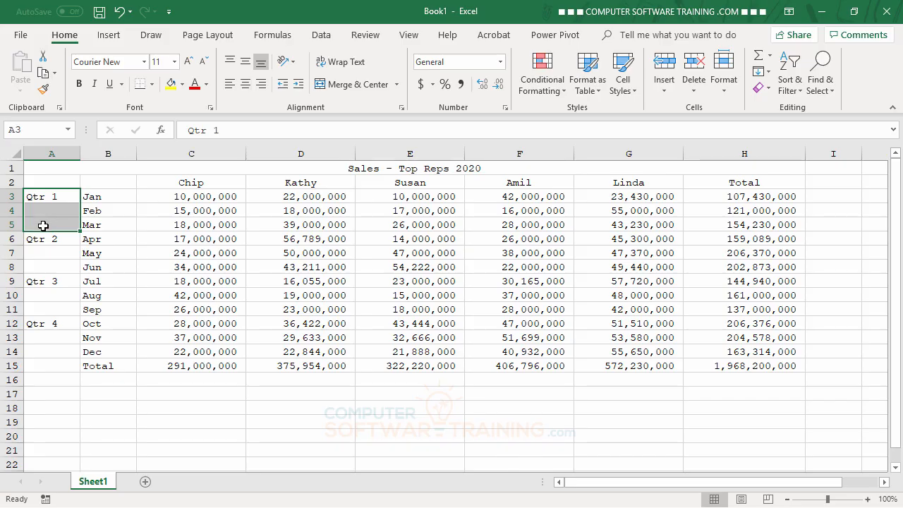
{"action": "left_click", "coordinate": [349, 85]}
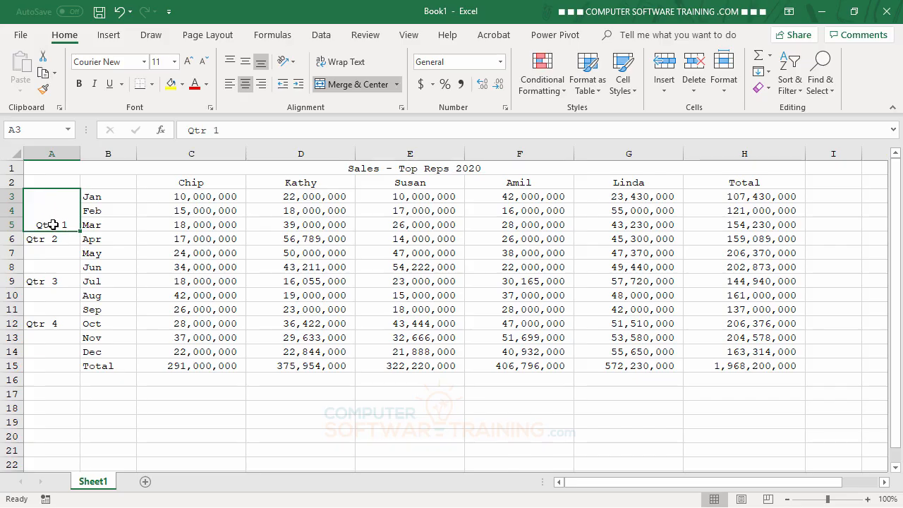
{"action": "left_click", "coordinate": [246, 62]}
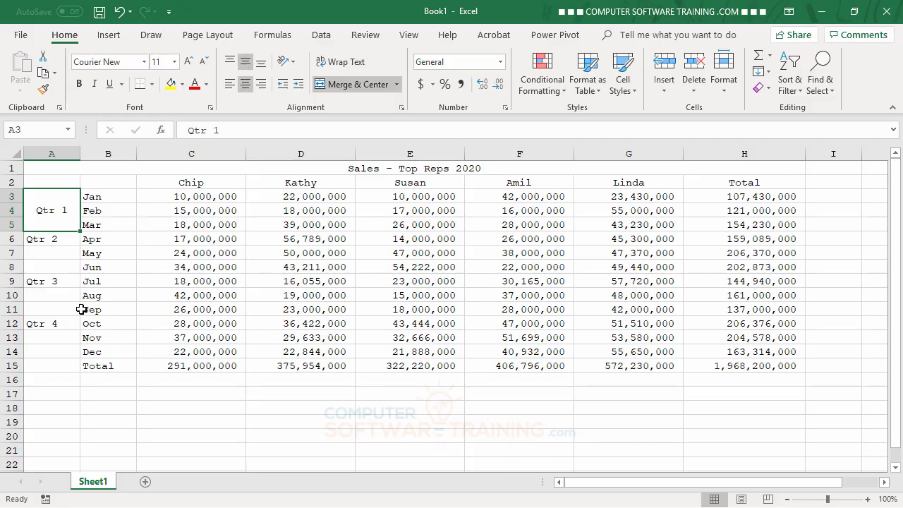
Merge and center Qtr 2 over A6:A8, Qtr 3 over A9:A11 and Qtr 4 over A12:A14, aligning each to the middle vertically
{"action": "left_click_drag", "start_coordinate": [49, 241], "coordinate": [50, 263]}
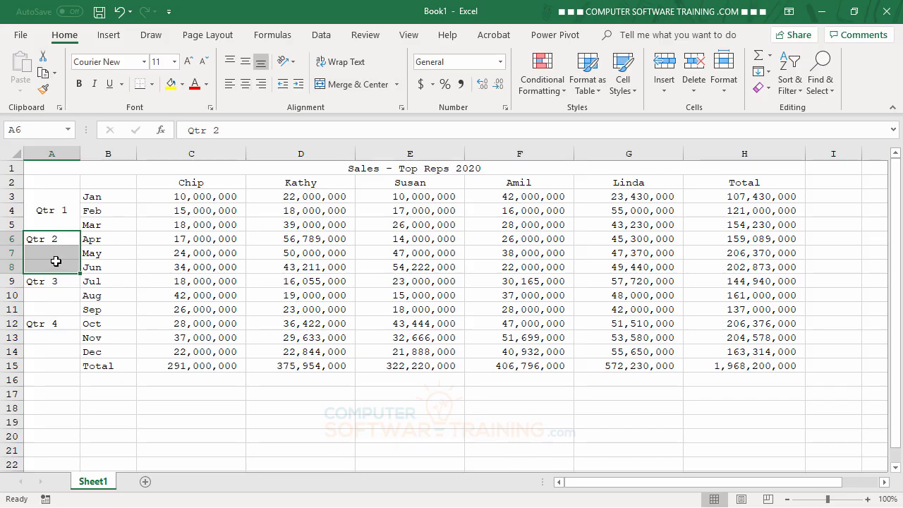
{"action": "left_click", "coordinate": [343, 88]}
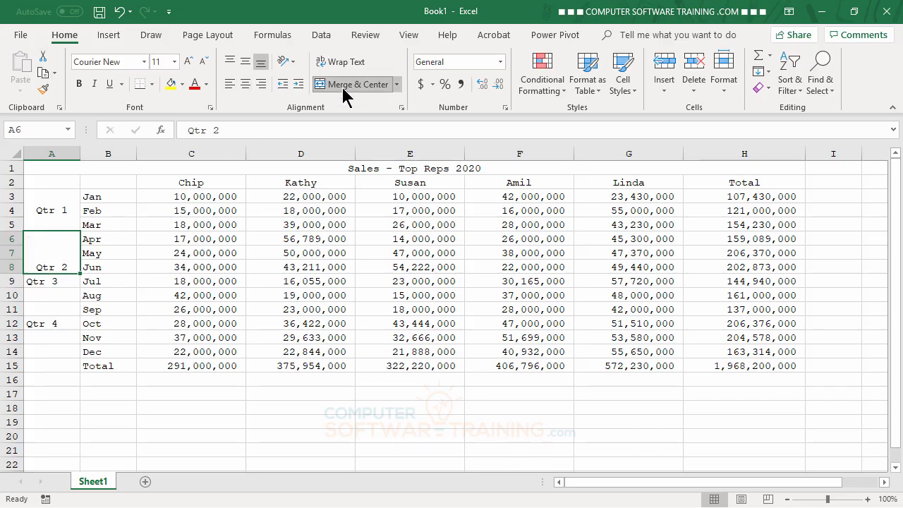
{"action": "left_click", "coordinate": [246, 62]}
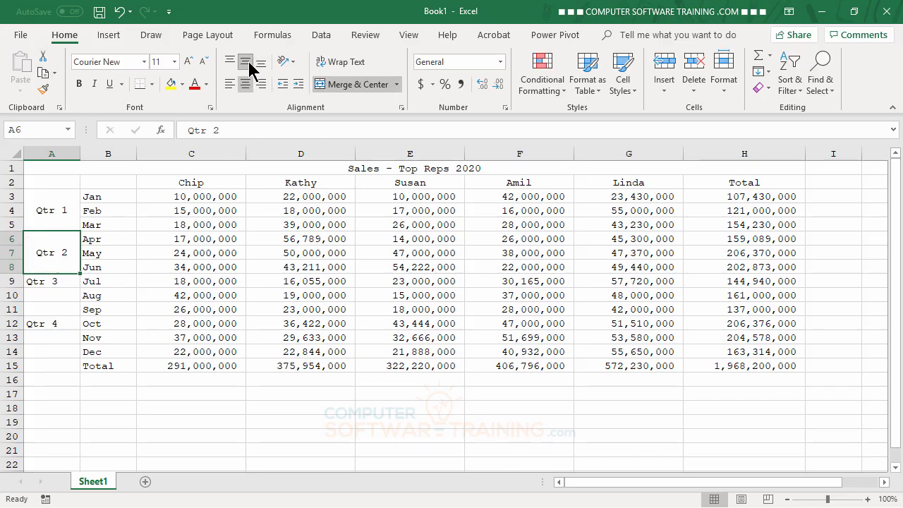
{"action": "left_click_drag", "start_coordinate": [70, 282], "coordinate": [71, 311]}
{"action": "left_click", "coordinate": [333, 84]}
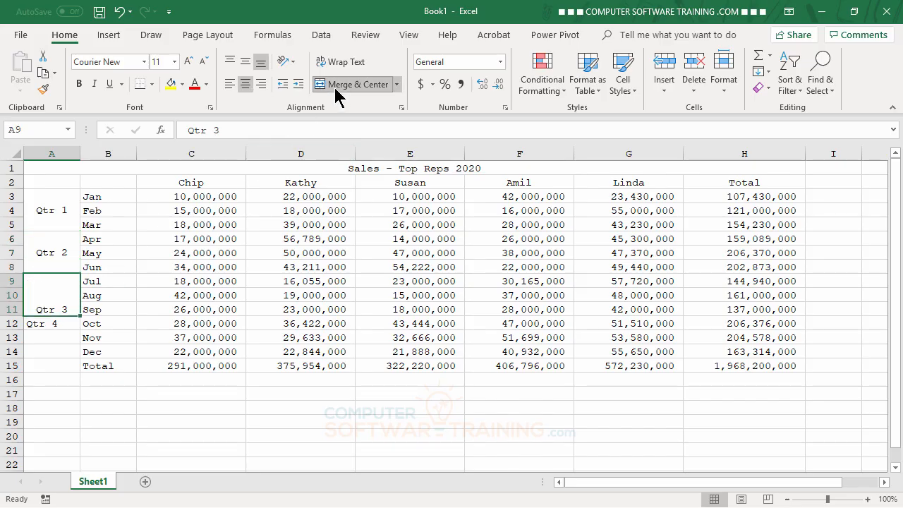
{"action": "left_click", "coordinate": [248, 60]}
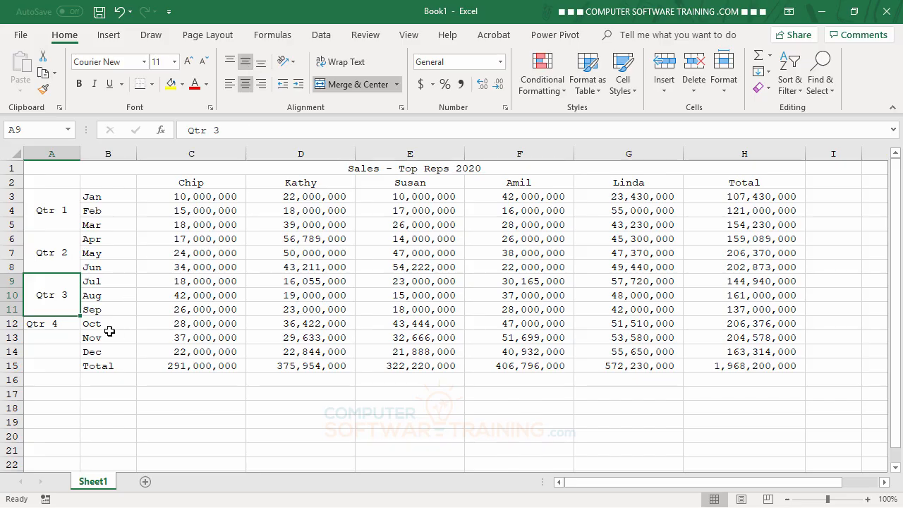
{"action": "left_click_drag", "start_coordinate": [51, 322], "coordinate": [51, 348]}
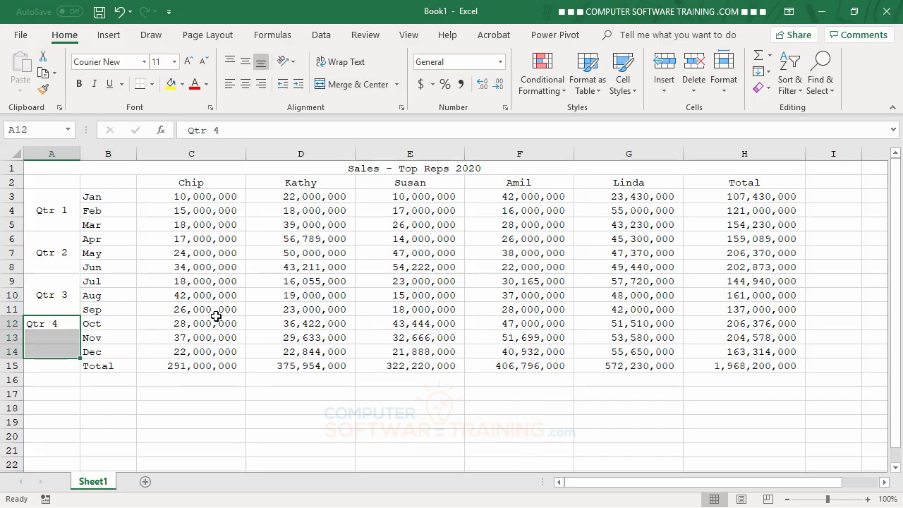
{"action": "left_click", "coordinate": [331, 82]}
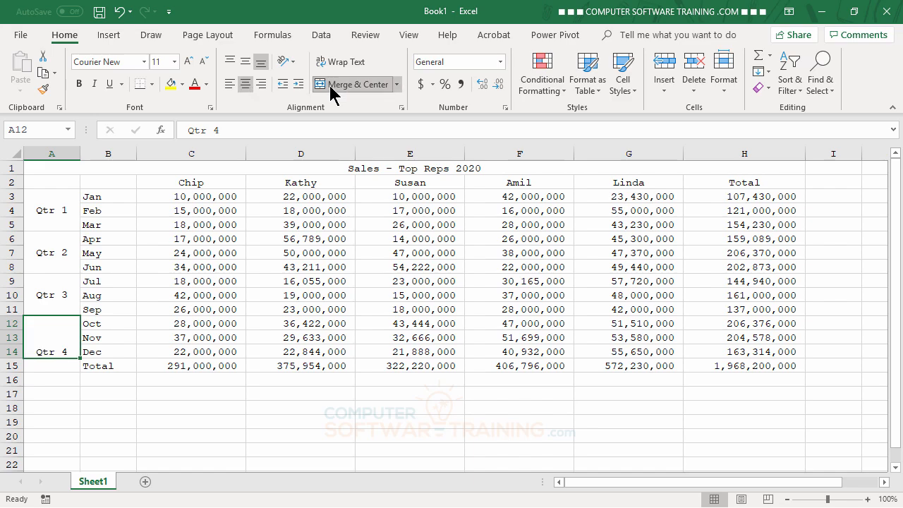
{"action": "left_click", "coordinate": [247, 64]}
{"action": "left_click", "coordinate": [169, 266]}
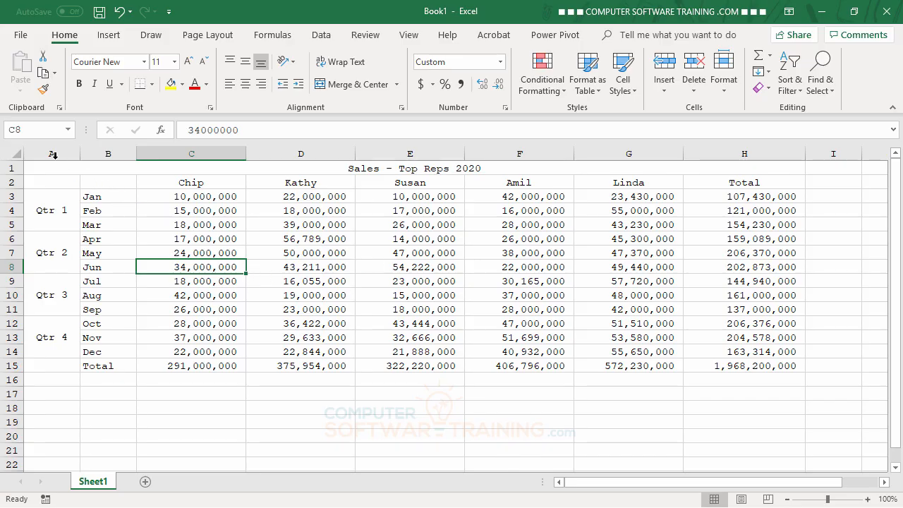
AutoFit the widths of columns A through H, and widen column A slightly
{"action": "left_click_drag", "start_coordinate": [52, 153], "coordinate": [744, 153]}
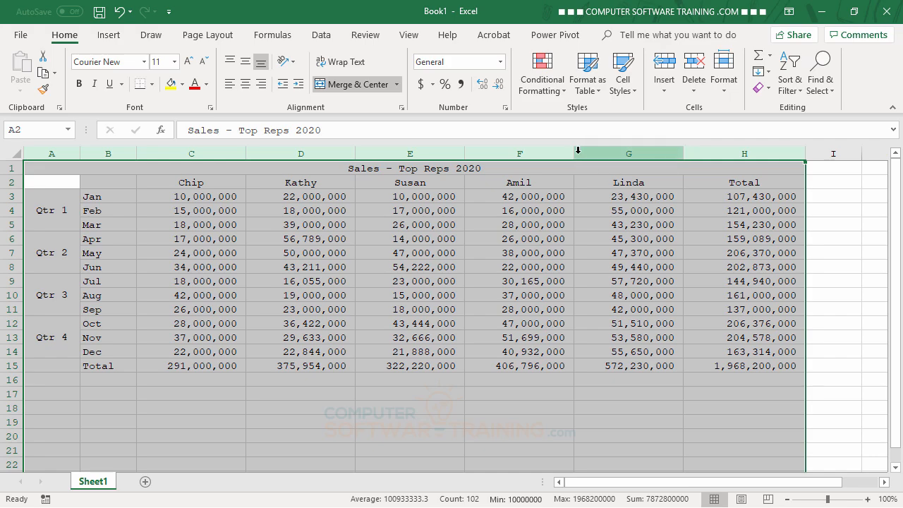
{"action": "double_click", "coordinate": [464, 152]}
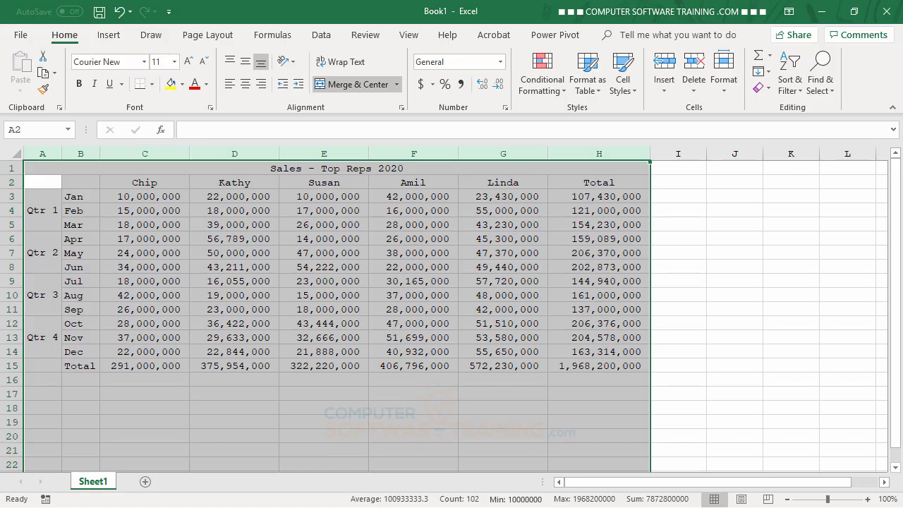
{"action": "left_click", "coordinate": [299, 289]}
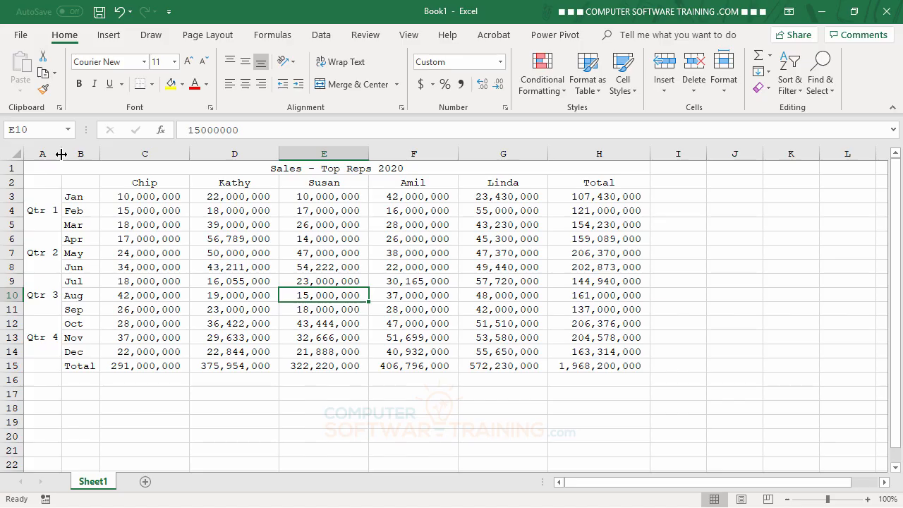
{"action": "left_click_drag", "start_coordinate": [61, 154], "coordinate": [68, 156]}
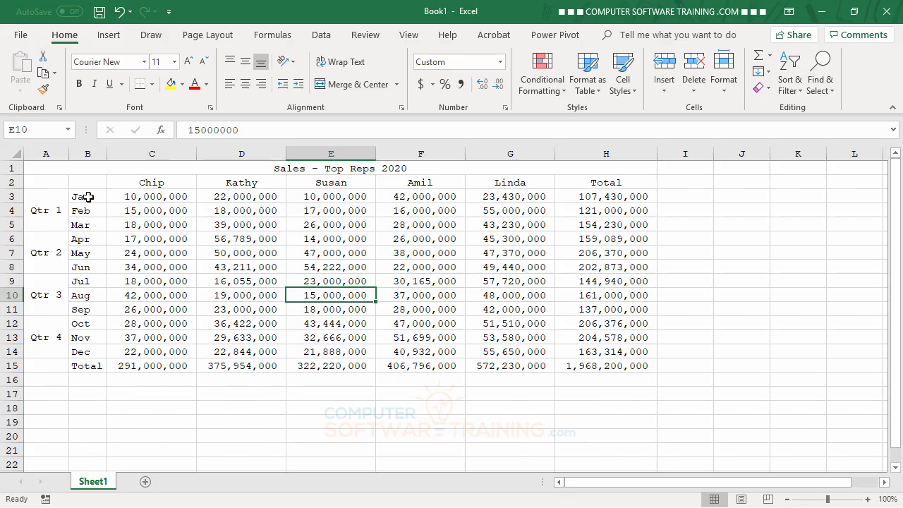
Center the month names and the Total label in B3:B15 horizontally
{"action": "left_click_drag", "start_coordinate": [88, 197], "coordinate": [77, 366]}
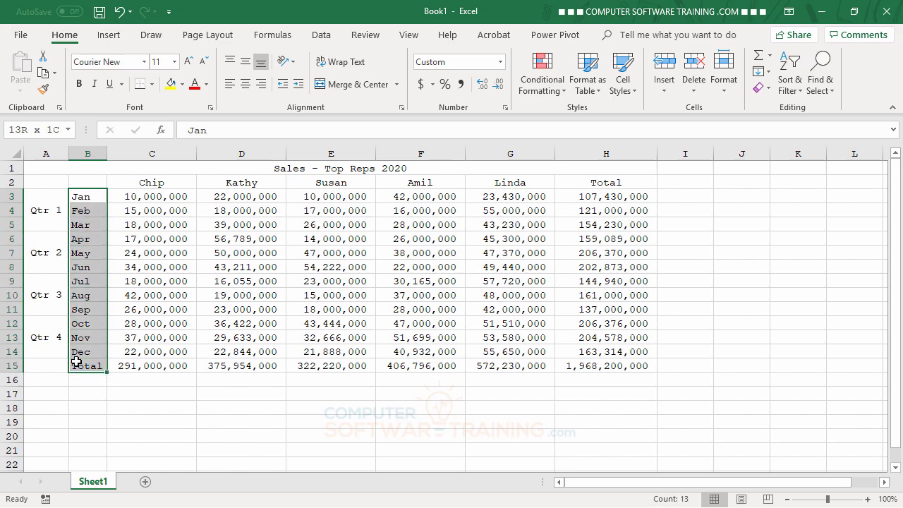
{"action": "left_click", "coordinate": [247, 87]}
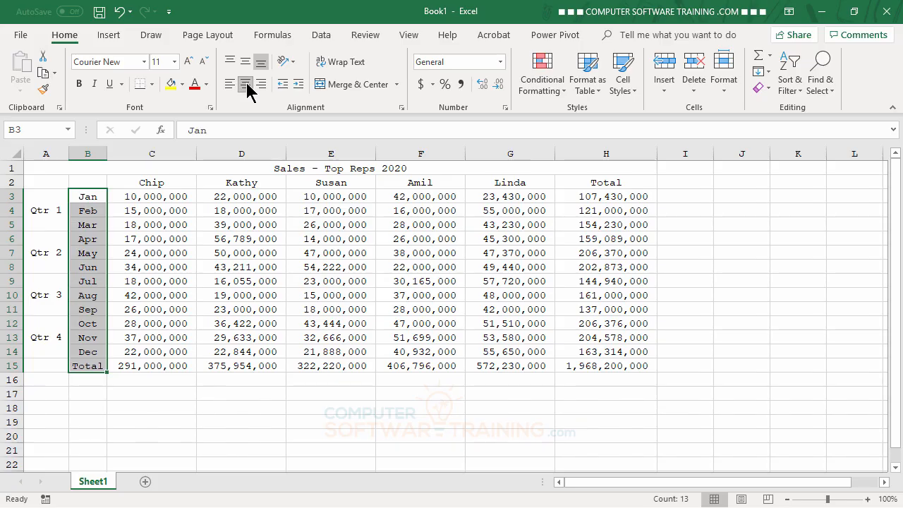
{"action": "left_click", "coordinate": [268, 406]}
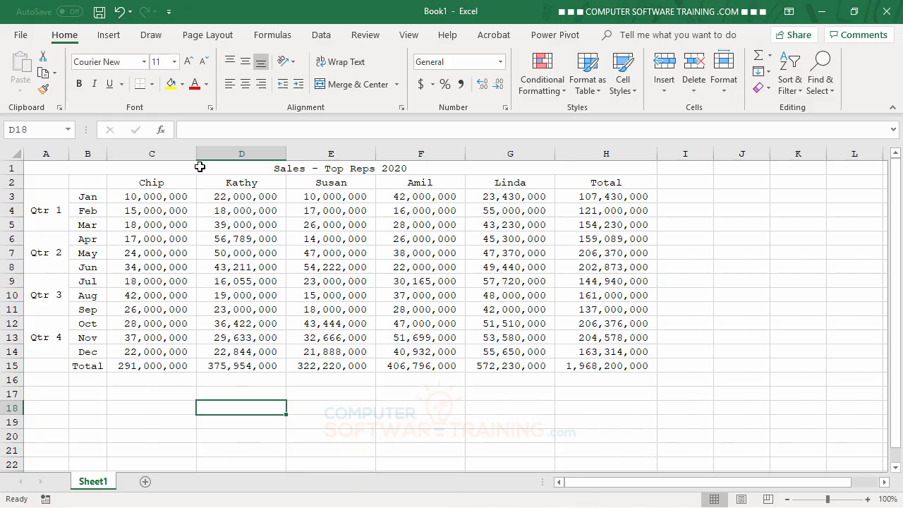
Bold the title and column headings in A1:H2 and the quarter, month and Total labels in A3:B15
{"action": "left_click", "coordinate": [53, 167]}
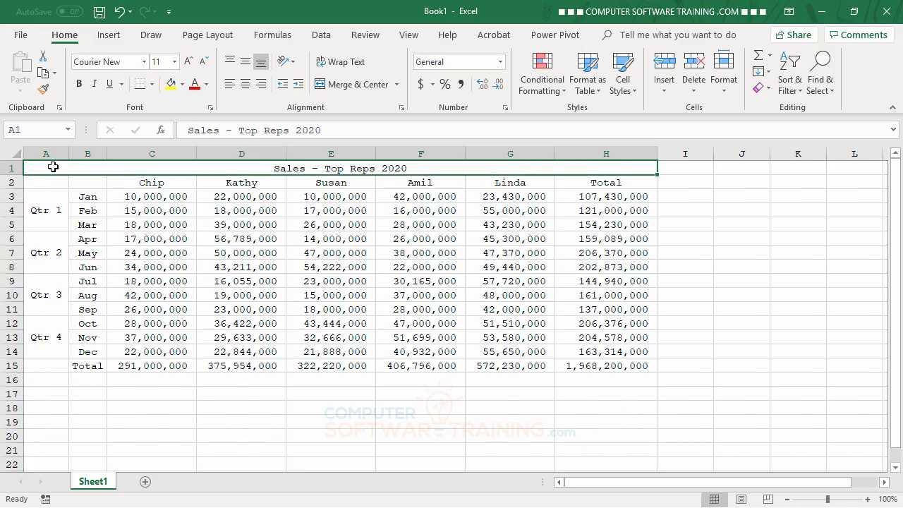
{"action": "left_click_drag", "start_coordinate": [53, 173], "coordinate": [60, 182]}
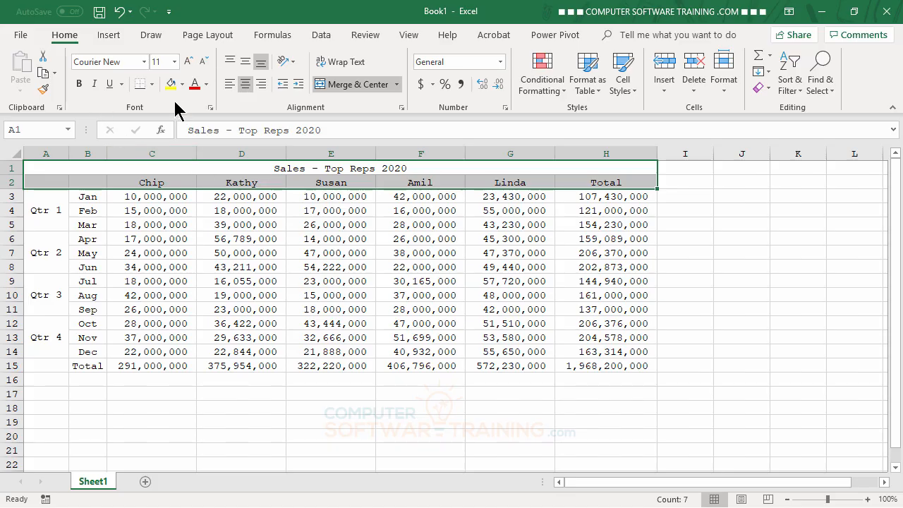
{"action": "left_click", "coordinate": [80, 84]}
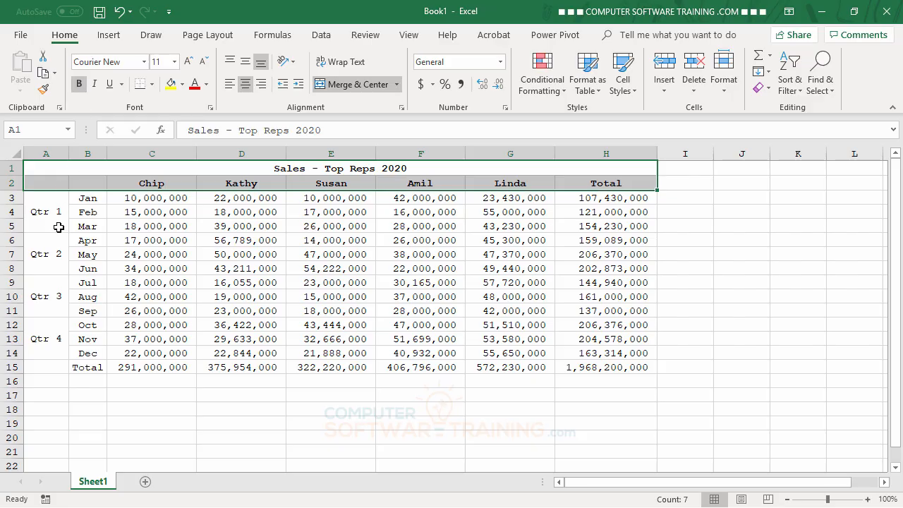
{"action": "left_click_drag", "start_coordinate": [40, 205], "coordinate": [84, 365]}
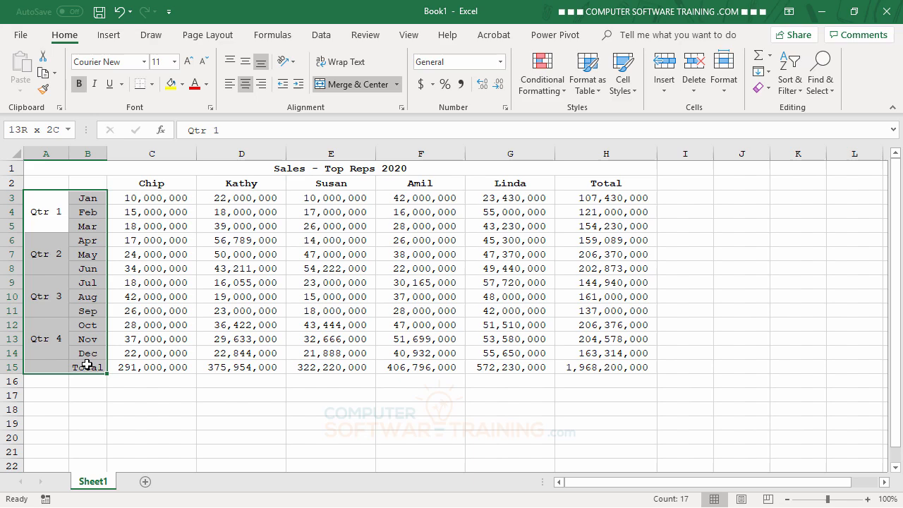
{"action": "left_click", "coordinate": [78, 84]}
{"action": "left_click", "coordinate": [253, 242]}
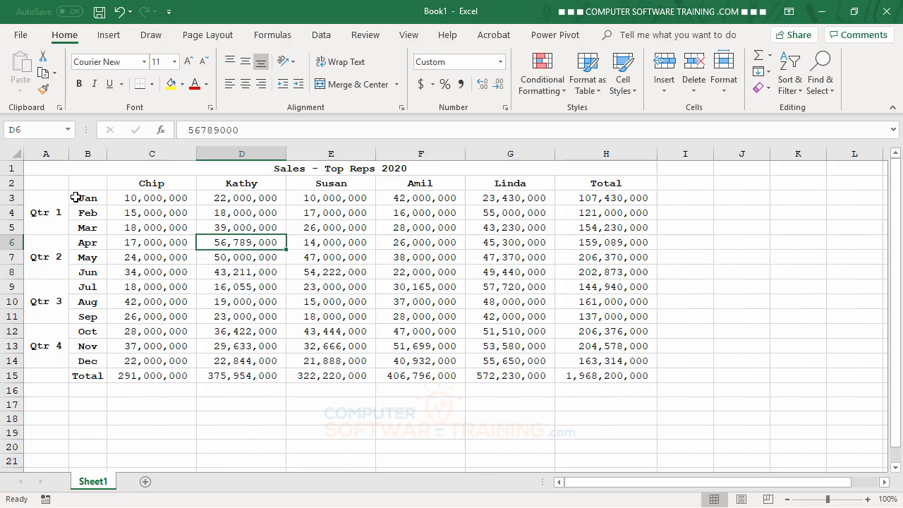
Apply a Top and Bottom Border to the heading row A2:H2
{"action": "left_click_drag", "start_coordinate": [32, 184], "coordinate": [608, 184]}
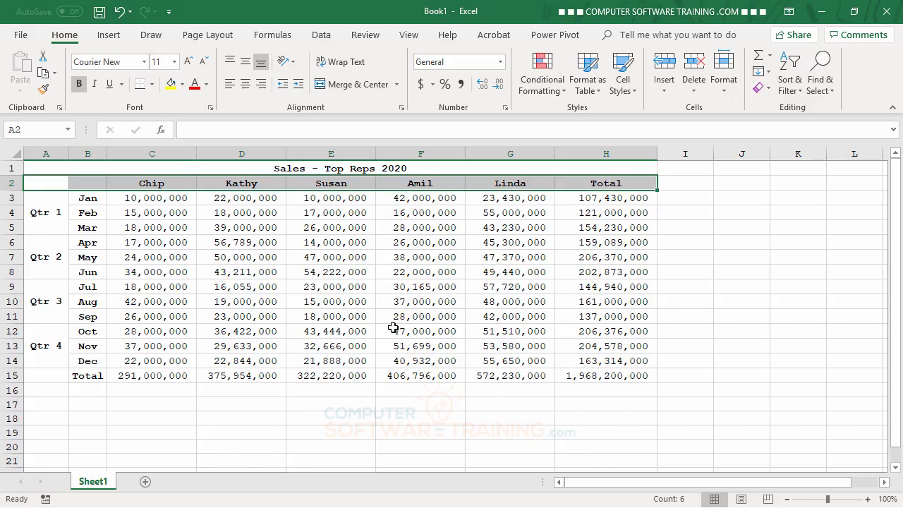
{"action": "left_click", "coordinate": [153, 84]}
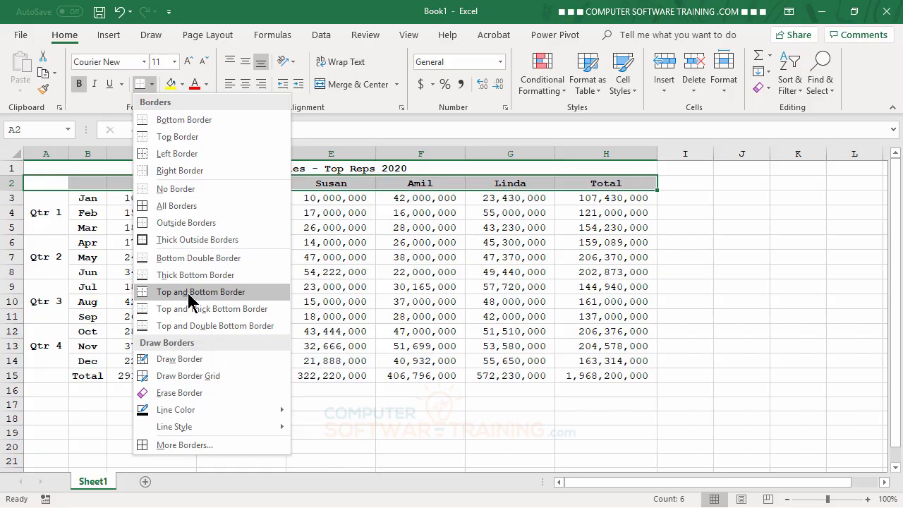
{"action": "left_click", "coordinate": [189, 292]}
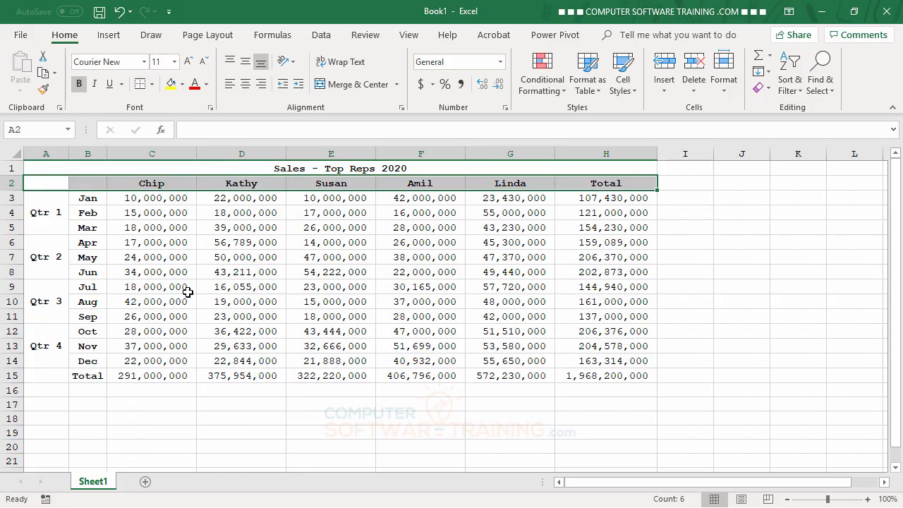
{"action": "left_click", "coordinate": [520, 329]}
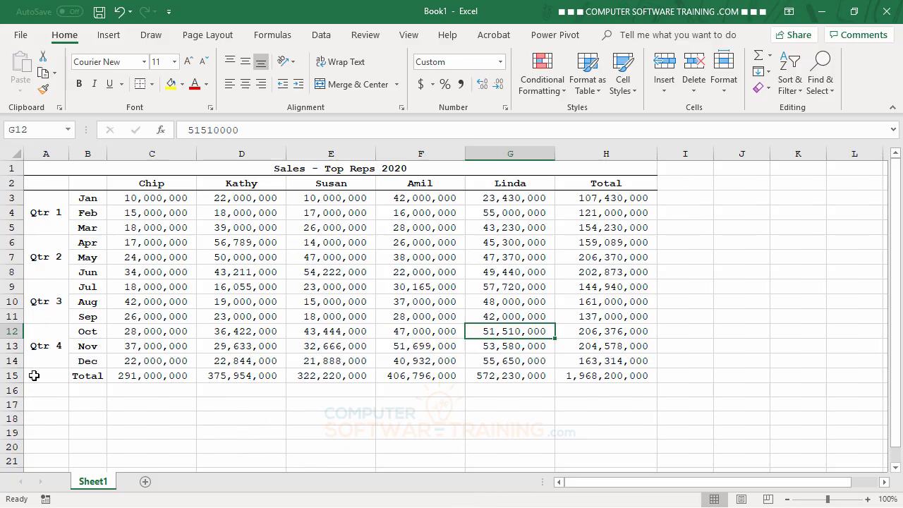
Apply the same Top and Bottom Border to the Total row A15:H15
{"action": "left_click_drag", "start_coordinate": [34, 376], "coordinate": [627, 373]}
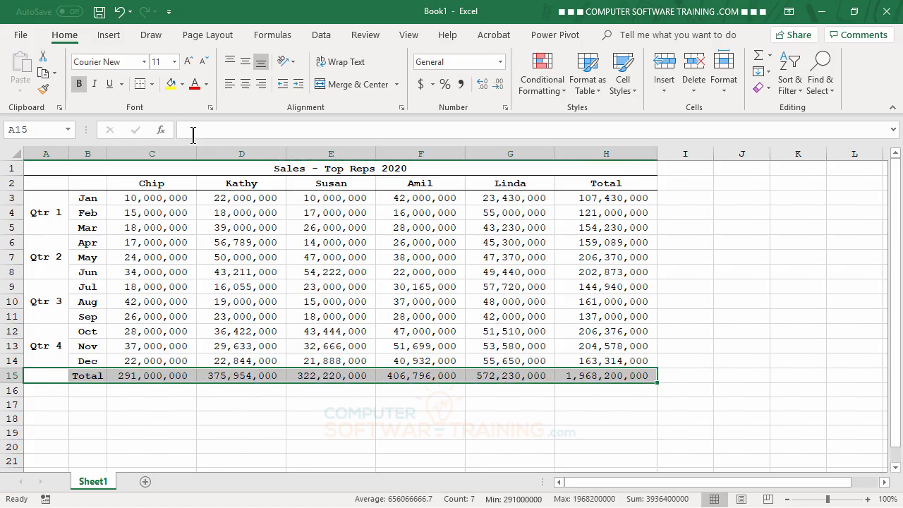
{"action": "left_click", "coordinate": [140, 85]}
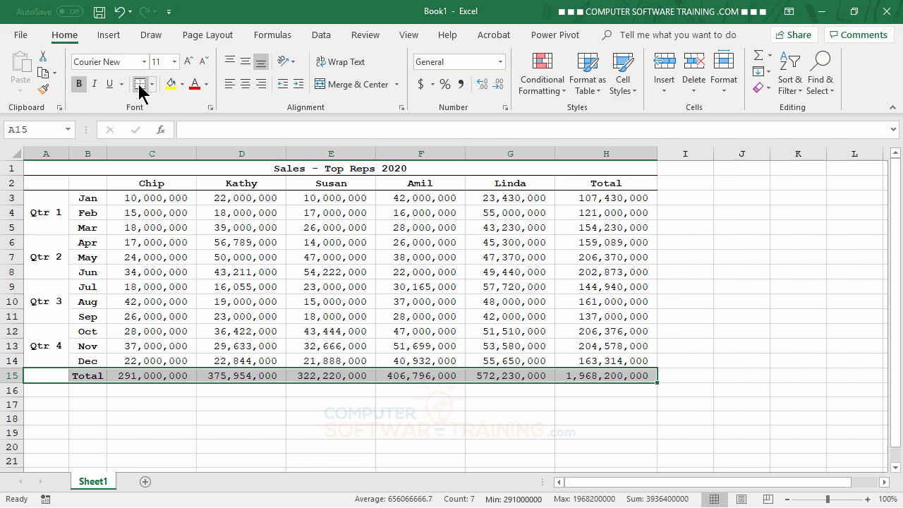
{"action": "left_click", "coordinate": [744, 282]}
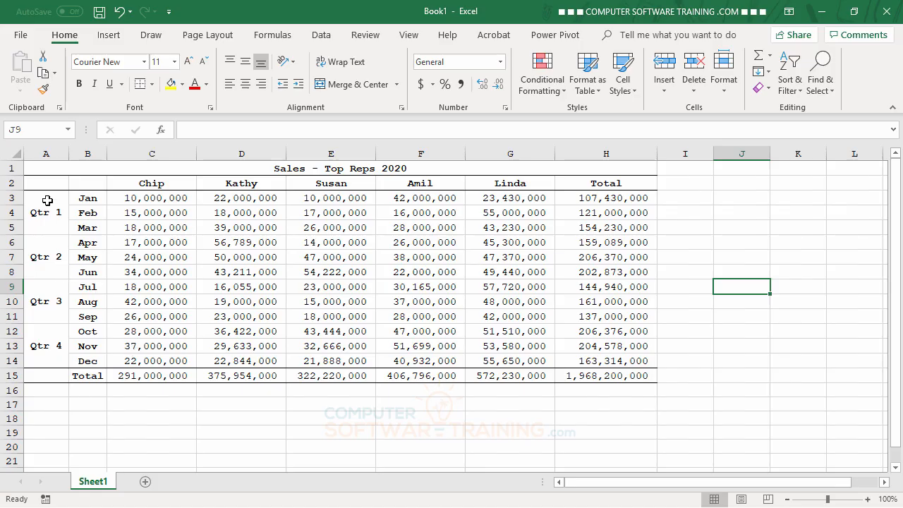
Apply a Right Border to the quarter labels in A3:A14 and to the month names in B3:B14
{"action": "left_click_drag", "start_coordinate": [47, 200], "coordinate": [44, 345]}
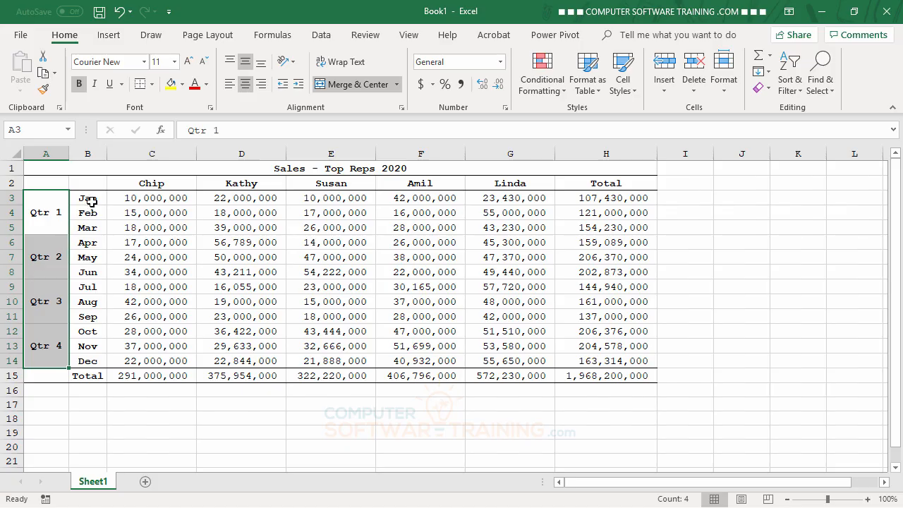
{"action": "left_click", "coordinate": [152, 84]}
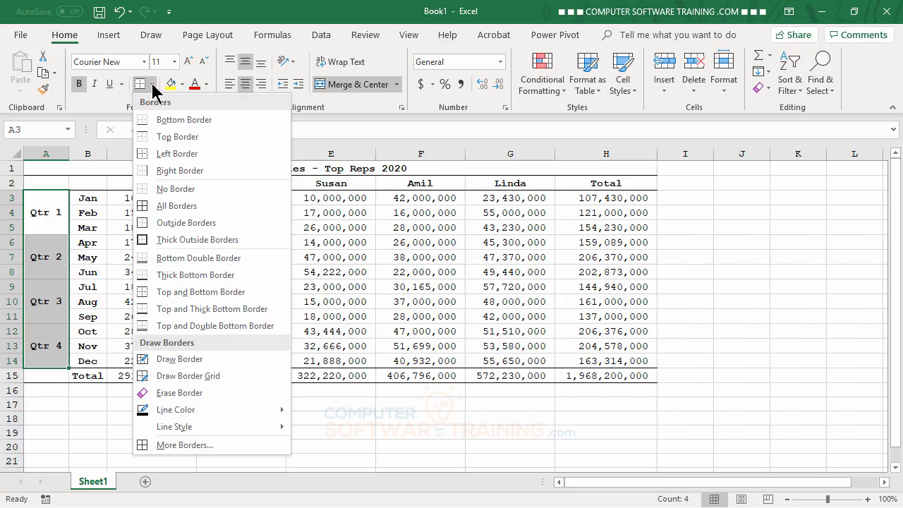
{"action": "left_click", "coordinate": [170, 172]}
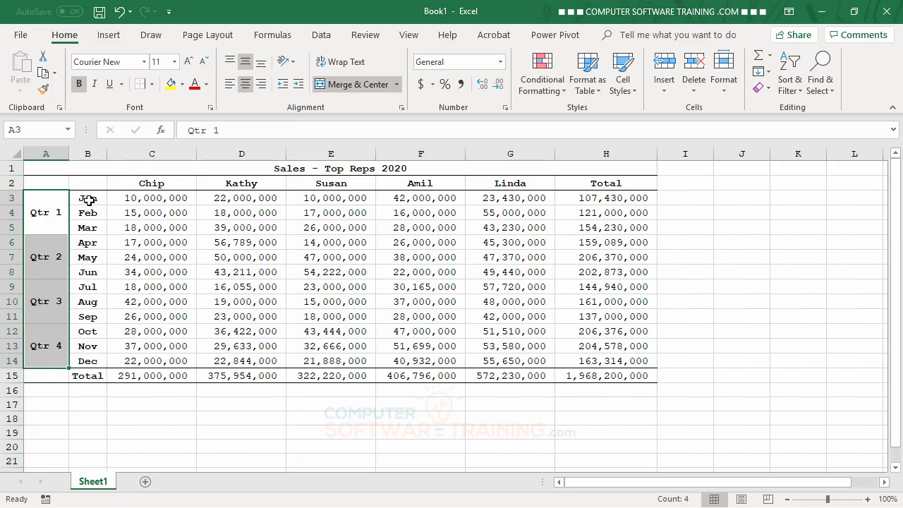
{"action": "left_click_drag", "start_coordinate": [88, 198], "coordinate": [87, 361]}
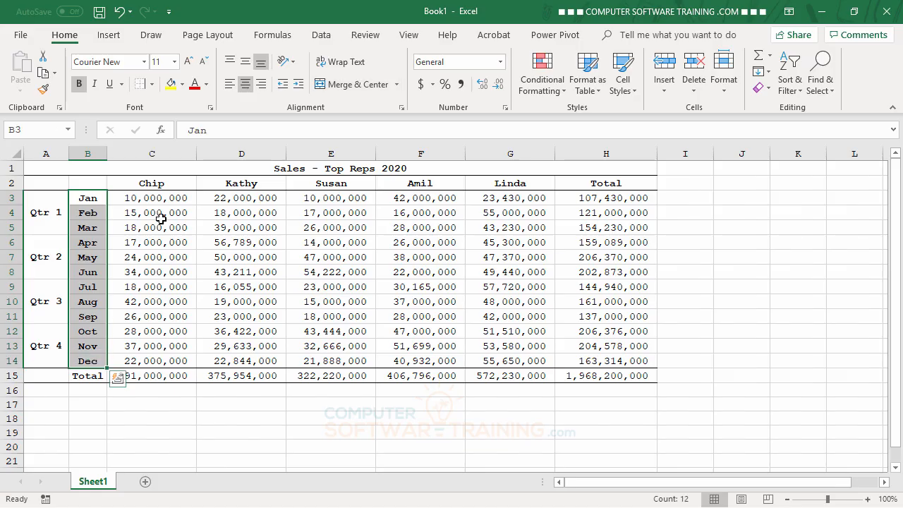
{"action": "left_click", "coordinate": [143, 84]}
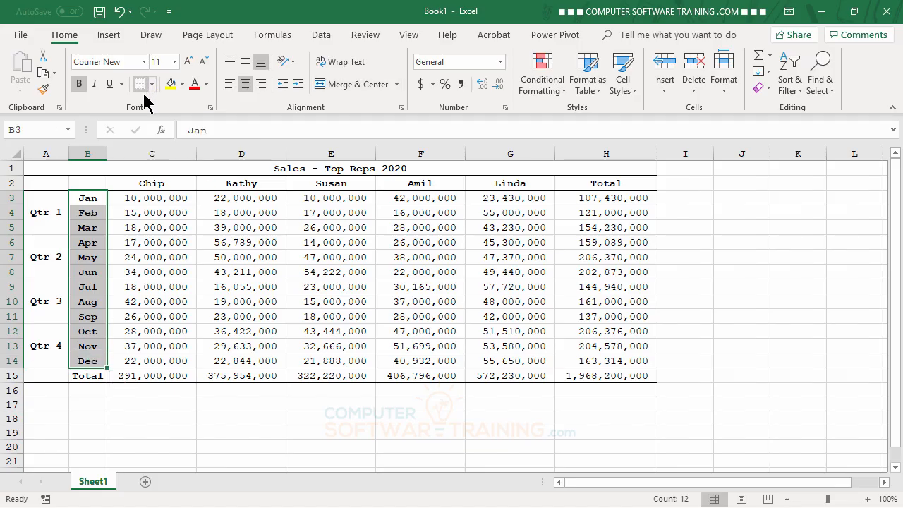
{"action": "left_click", "coordinate": [258, 272]}
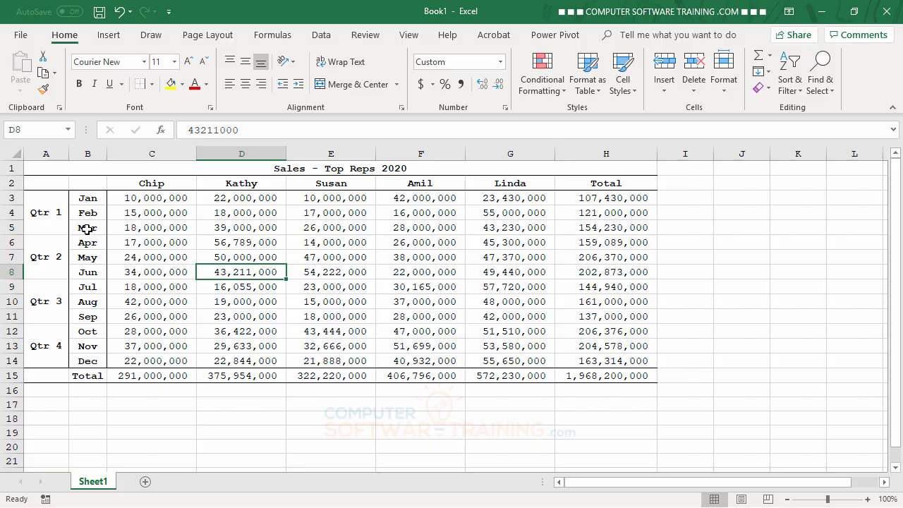
Apply a Bottom Border to each of the merged quarter labels Qtr 1, Qtr 2 and Qtr 3 in column A
{"action": "left_click", "coordinate": [50, 212]}
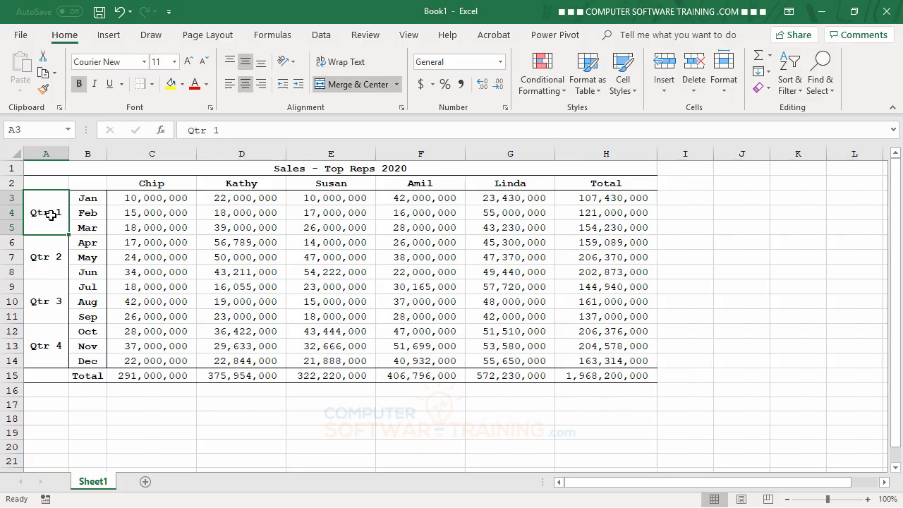
{"action": "left_click", "coordinate": [152, 84]}
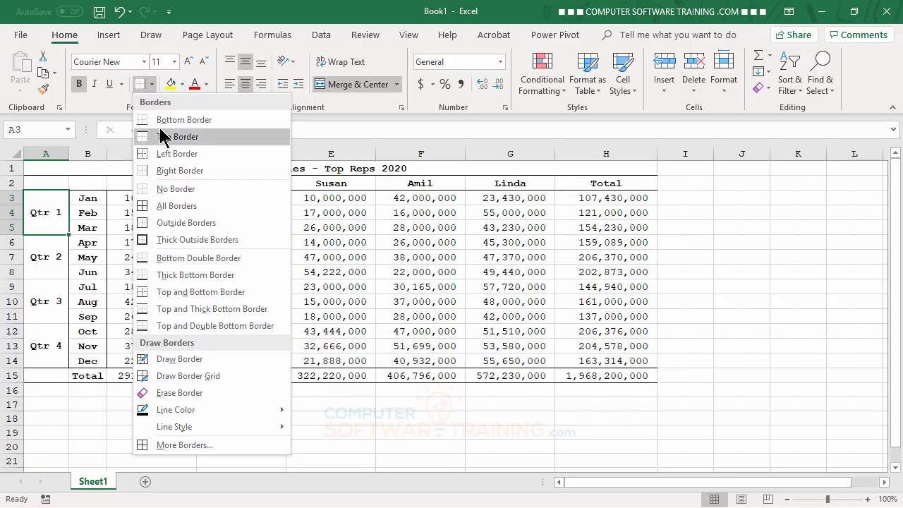
{"action": "left_click", "coordinate": [161, 122]}
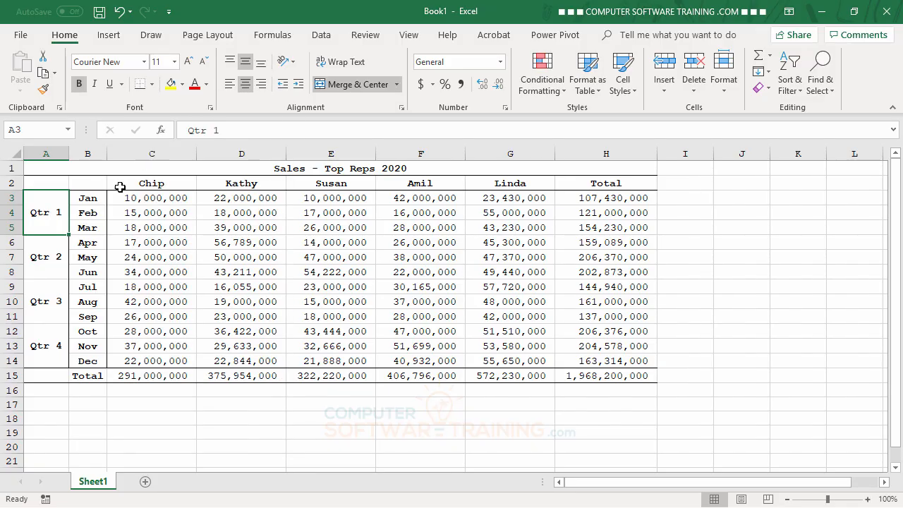
{"action": "left_click", "coordinate": [45, 263]}
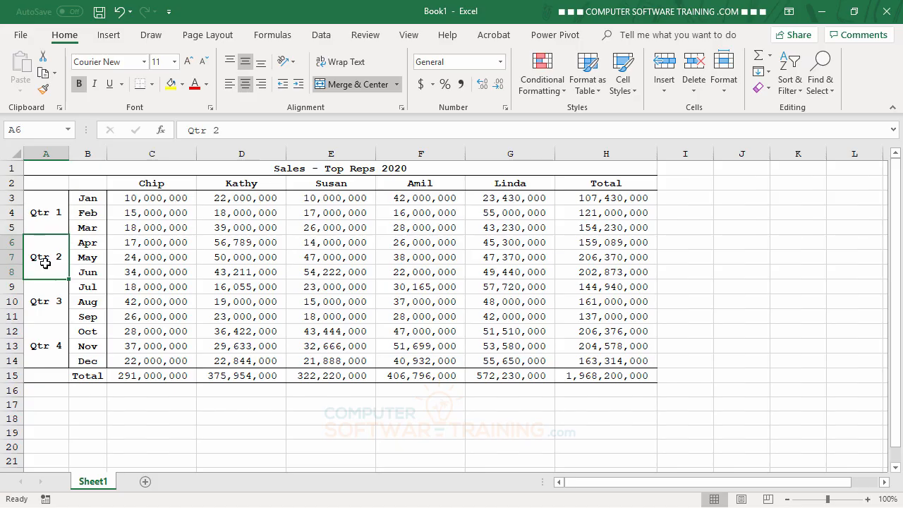
{"action": "left_click", "coordinate": [141, 84]}
{"action": "left_click", "coordinate": [46, 299]}
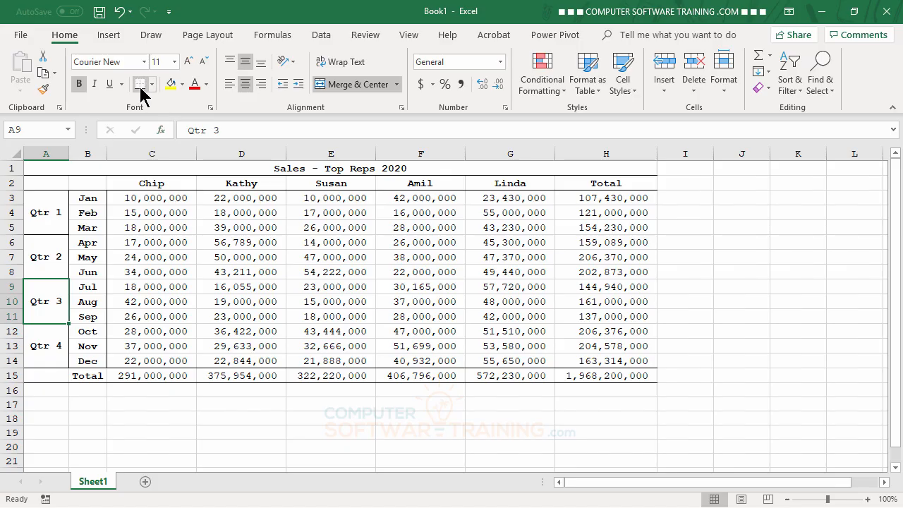
{"action": "left_click", "coordinate": [162, 303]}
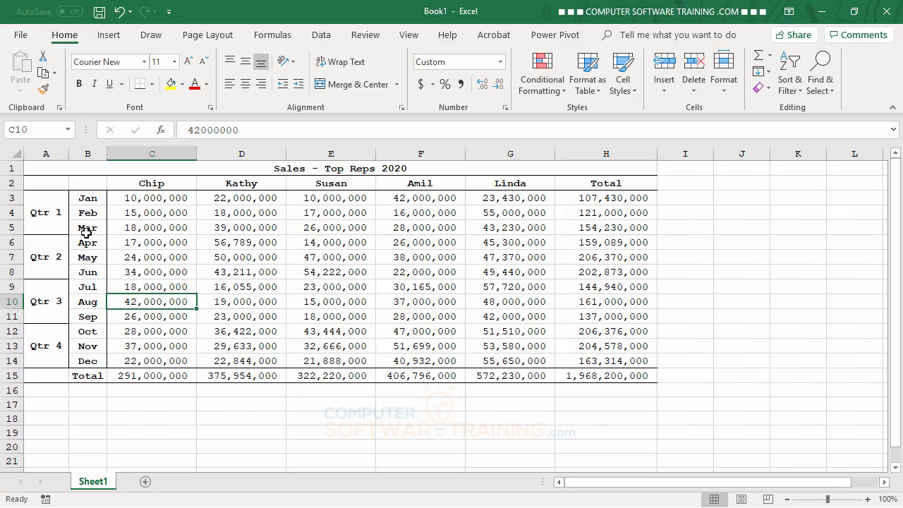
Apply the same Bottom Border to the quarter-end rows Mar (B5:H5), Jun (B8:H8) and Sep (B11:H11)
{"action": "left_click_drag", "start_coordinate": [86, 228], "coordinate": [599, 226]}
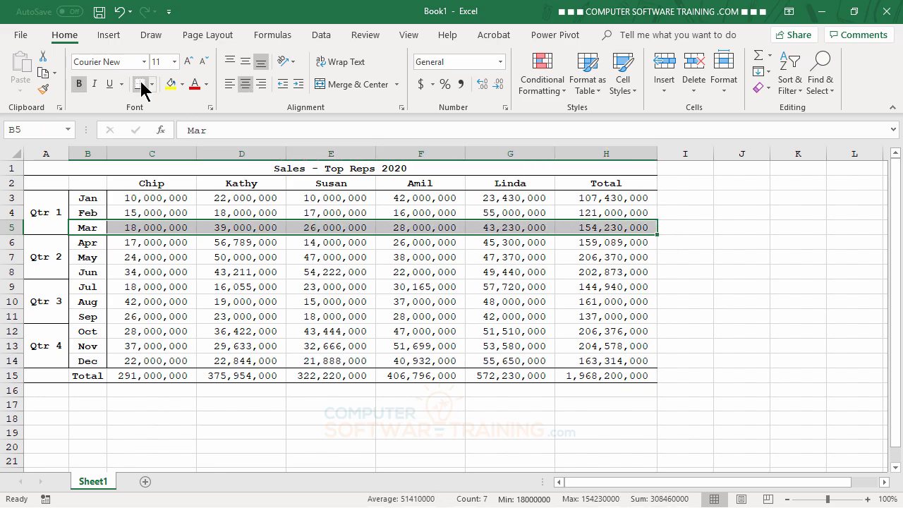
{"action": "left_click_drag", "start_coordinate": [94, 268], "coordinate": [626, 274]}
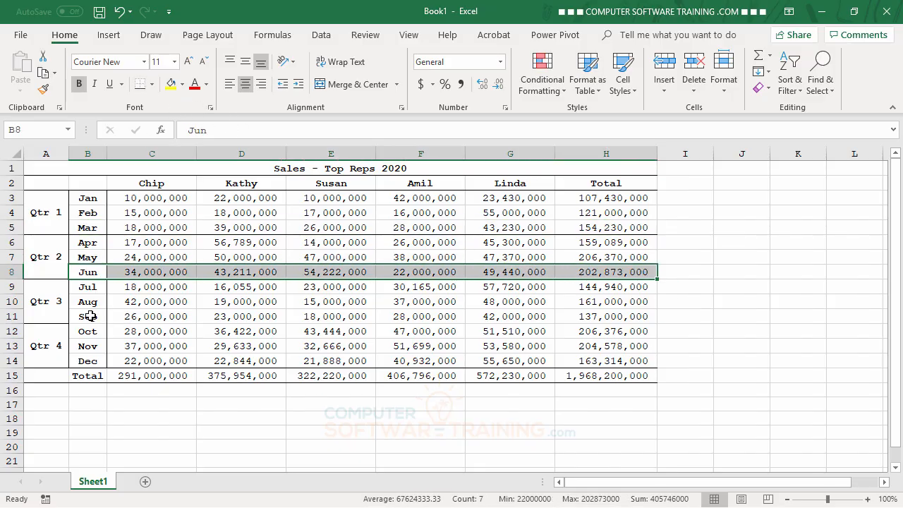
{"action": "left_click_drag", "start_coordinate": [90, 316], "coordinate": [578, 316]}
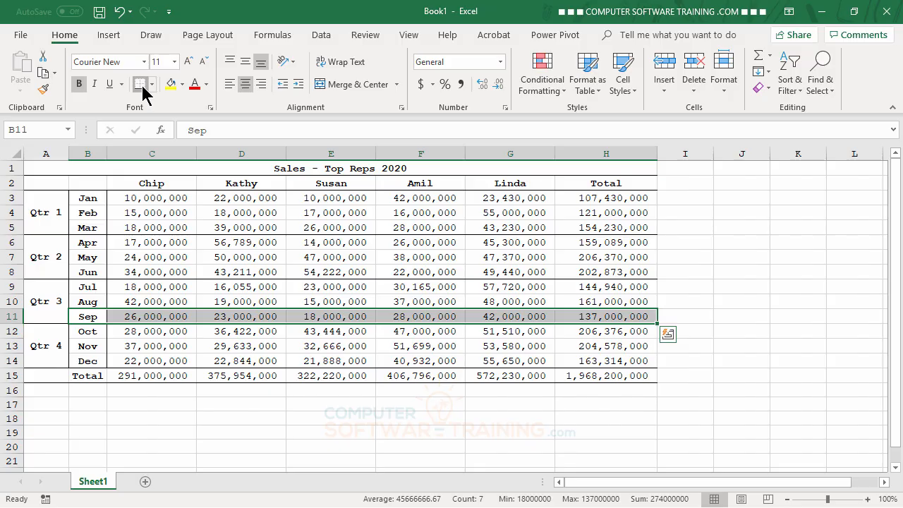
{"action": "left_click", "coordinate": [168, 362]}
{"action": "left_click", "coordinate": [737, 285]}
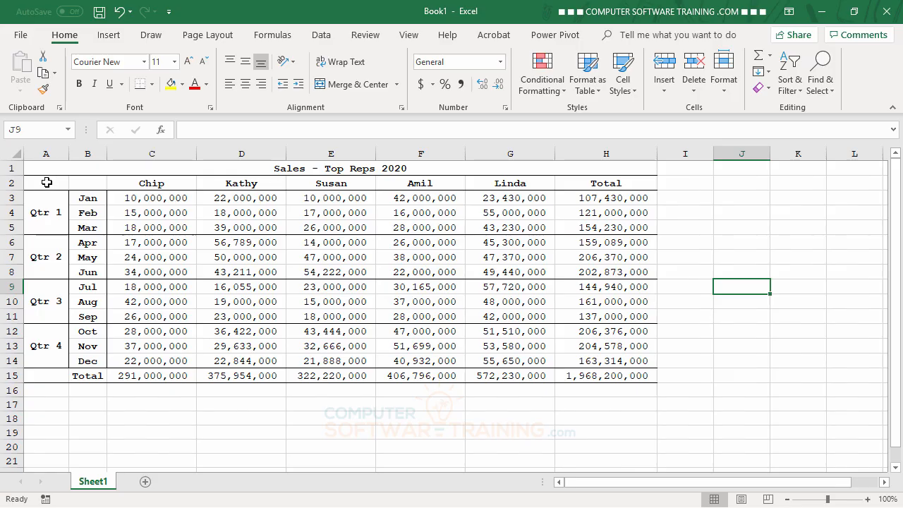
Fill the heading row A2:H2 and the Total row A15:H15 with the lightest grey theme color
{"action": "left_click_drag", "start_coordinate": [48, 181], "coordinate": [575, 185]}
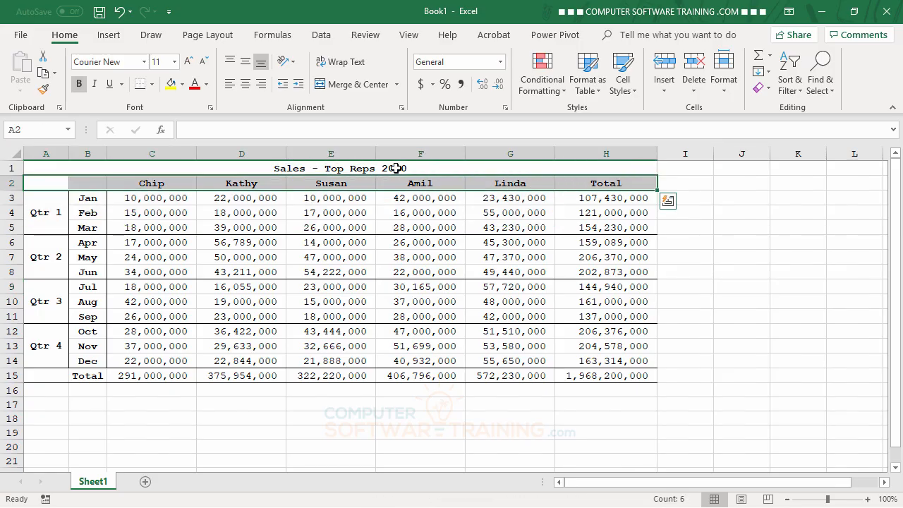
{"action": "left_click", "coordinate": [182, 84]}
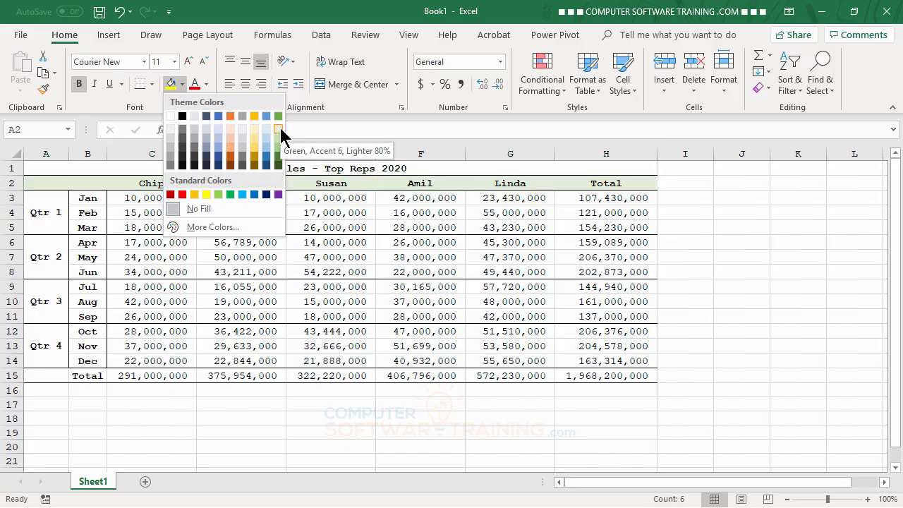
{"action": "left_click", "coordinate": [171, 130]}
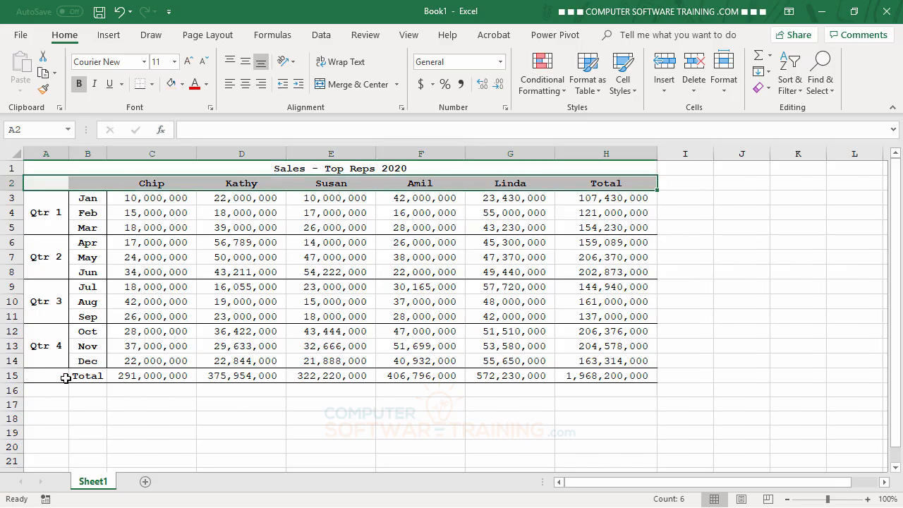
{"action": "left_click_drag", "start_coordinate": [52, 376], "coordinate": [606, 377]}
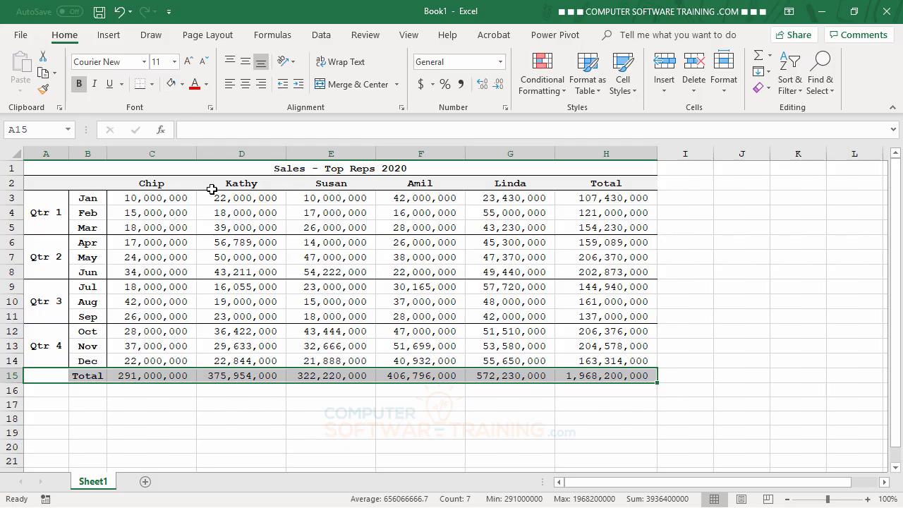
{"action": "left_click", "coordinate": [172, 85]}
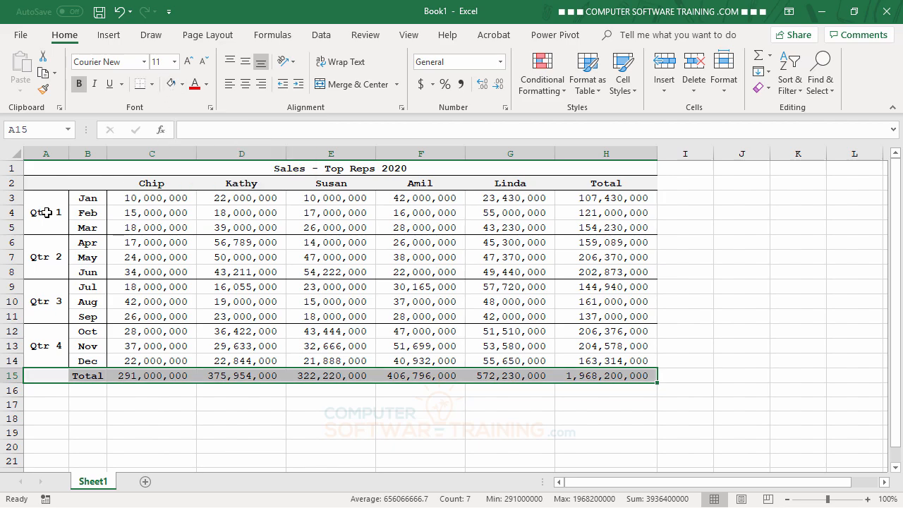
Apply the same light grey fill to the quarter labels in A3:A14 and the month names in B3:B14
{"action": "left_click_drag", "start_coordinate": [46, 212], "coordinate": [41, 345]}
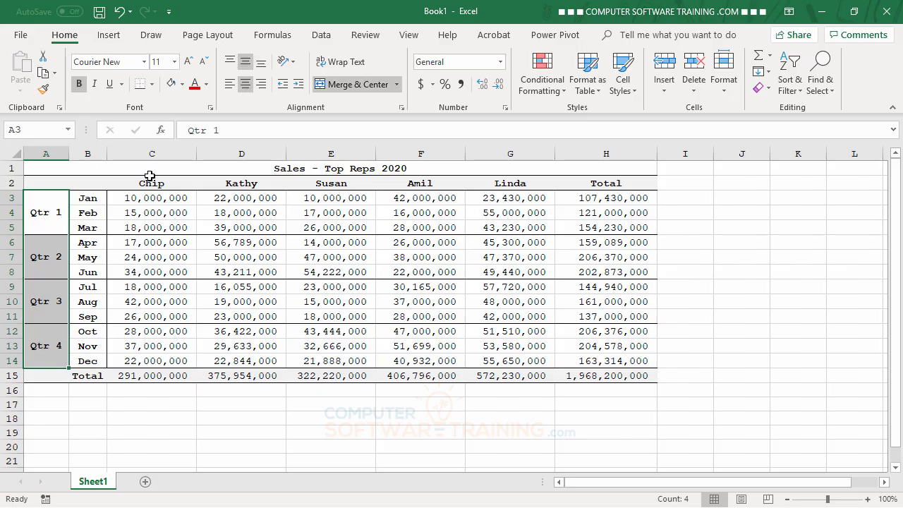
{"action": "left_click", "coordinate": [169, 86]}
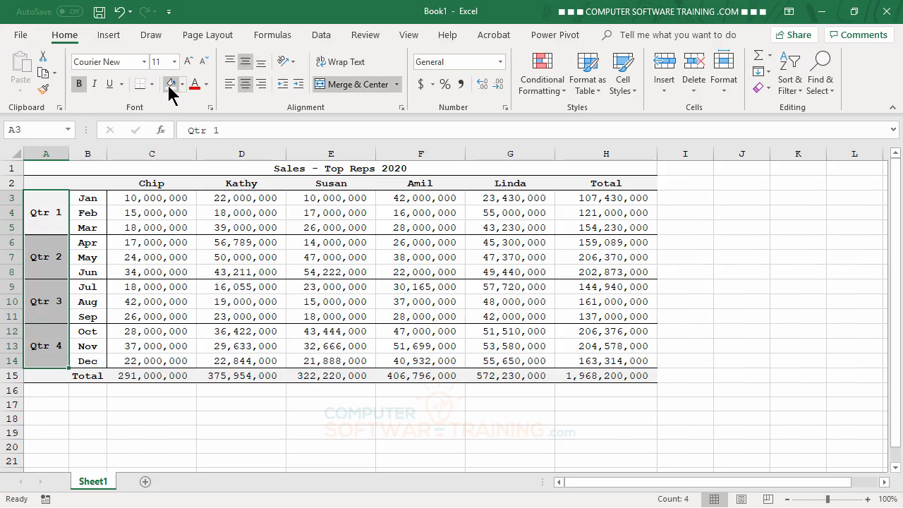
{"action": "left_click", "coordinate": [756, 290]}
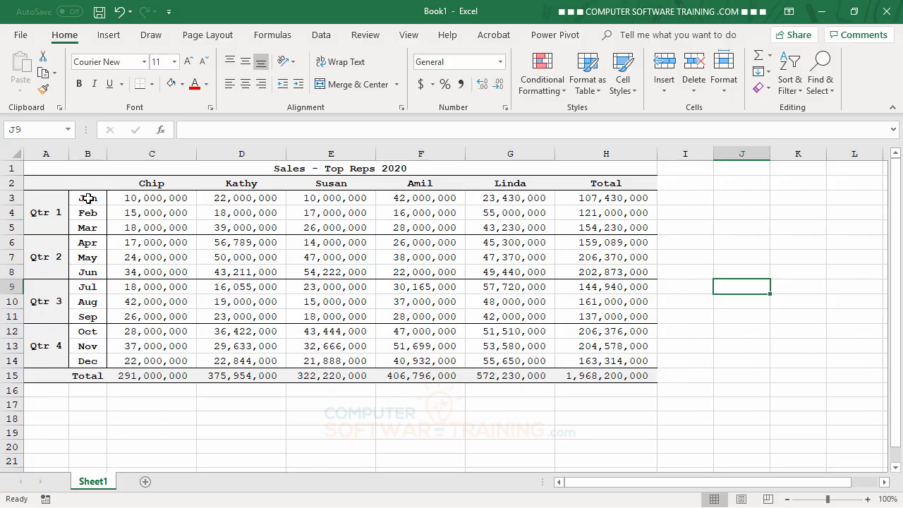
{"action": "left_click_drag", "start_coordinate": [84, 198], "coordinate": [86, 362]}
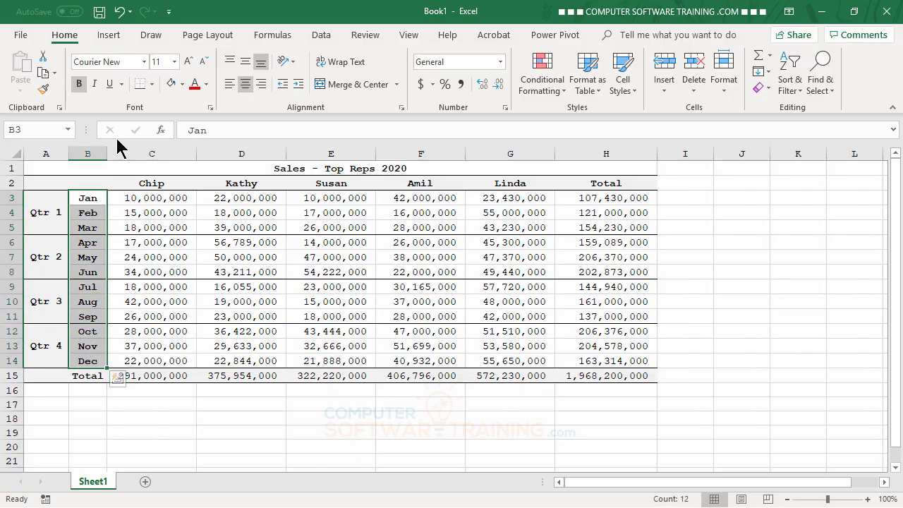
{"action": "left_click", "coordinate": [173, 84]}
{"action": "left_click", "coordinate": [345, 271]}
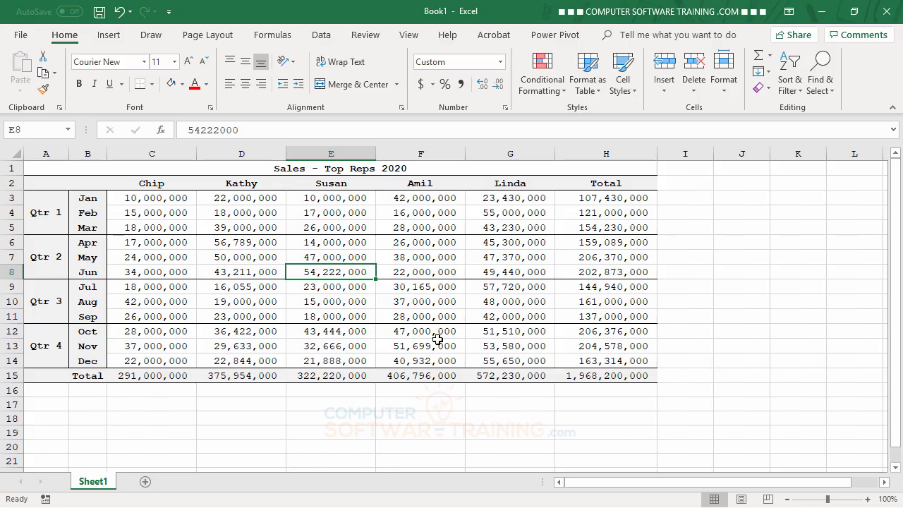
Enlarge the title "Sales - Top Reps 2020" in row 1 to font size 16
{"action": "left_click", "coordinate": [314, 168]}
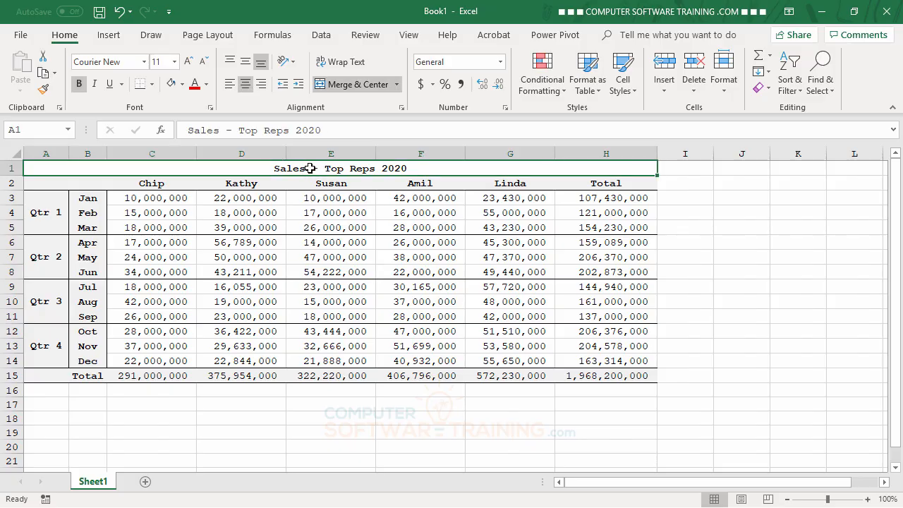
{"action": "left_click", "coordinate": [189, 62]}
{"action": "left_click", "coordinate": [189, 62]}
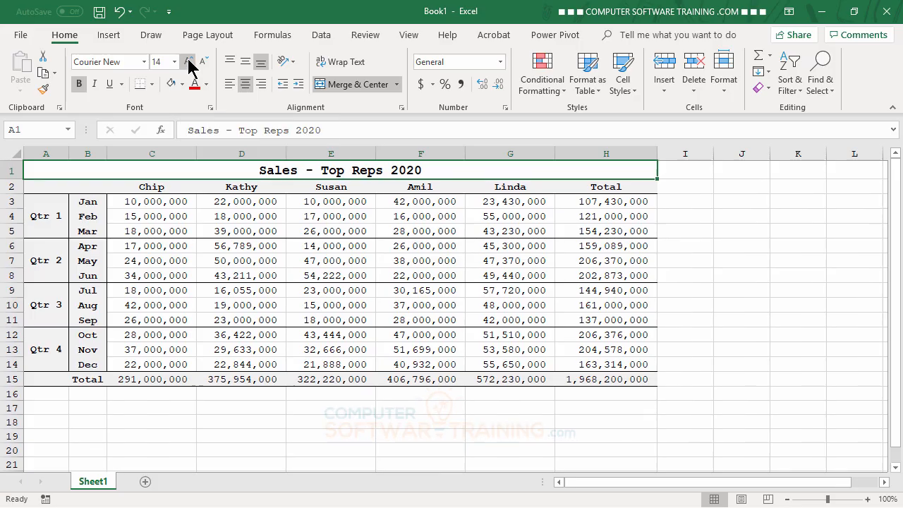
{"action": "left_click", "coordinate": [189, 62]}
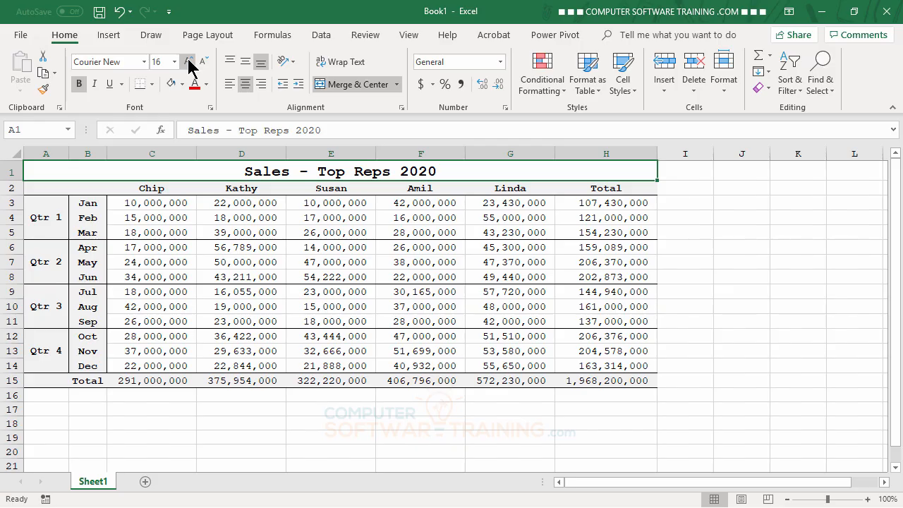
{"action": "left_click", "coordinate": [189, 62]}
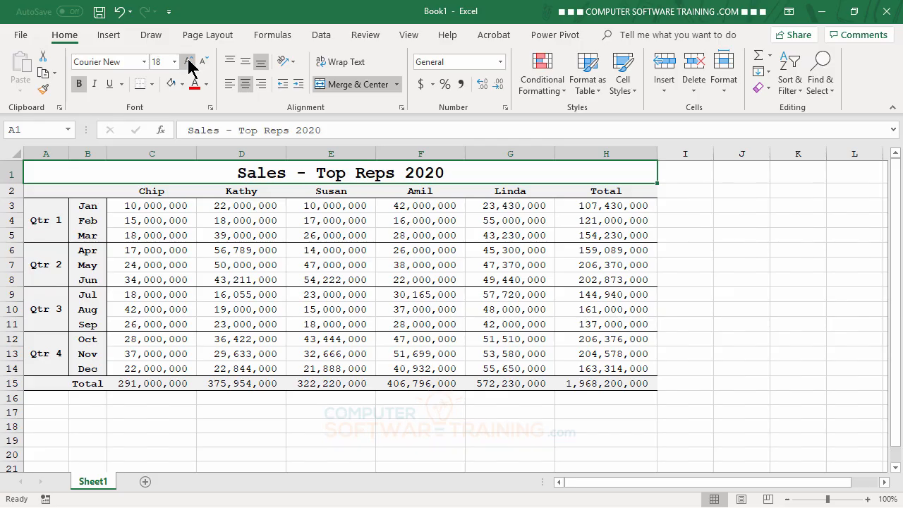
{"action": "left_click", "coordinate": [203, 62]}
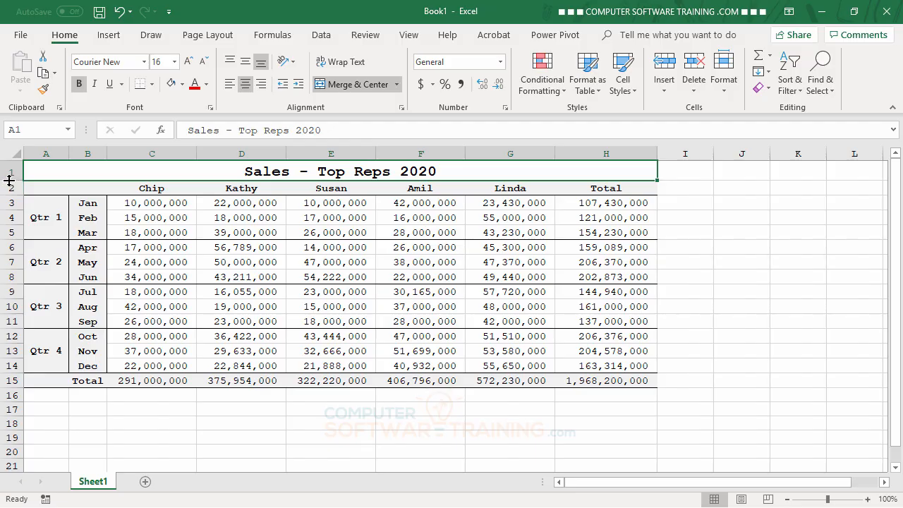
Make row 1 slightly taller and middle-align the title vertically within it
{"action": "left_click_drag", "start_coordinate": [9, 181], "coordinate": [9, 186]}
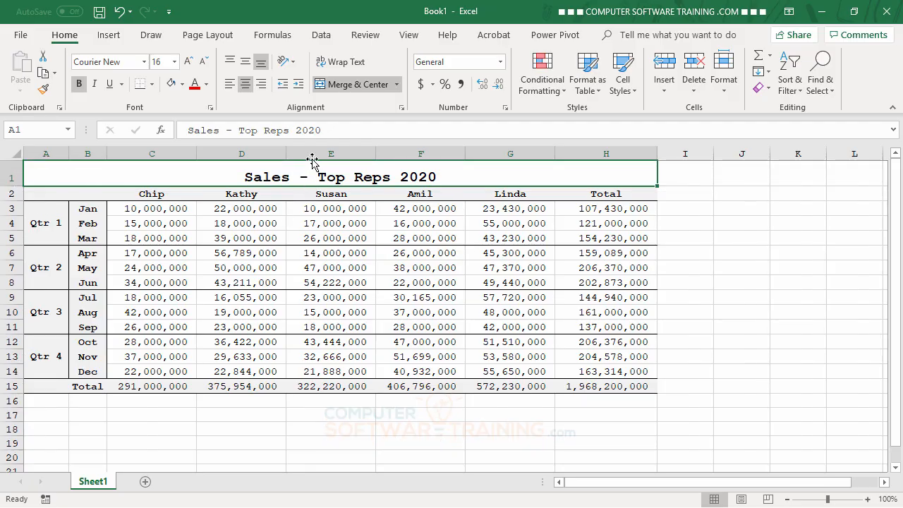
{"action": "left_click", "coordinate": [246, 62]}
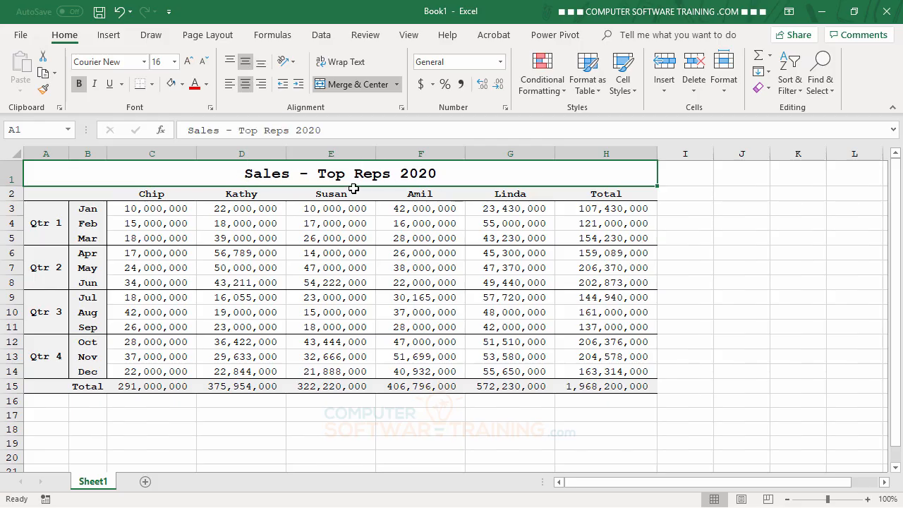
{"action": "left_click", "coordinate": [786, 315]}
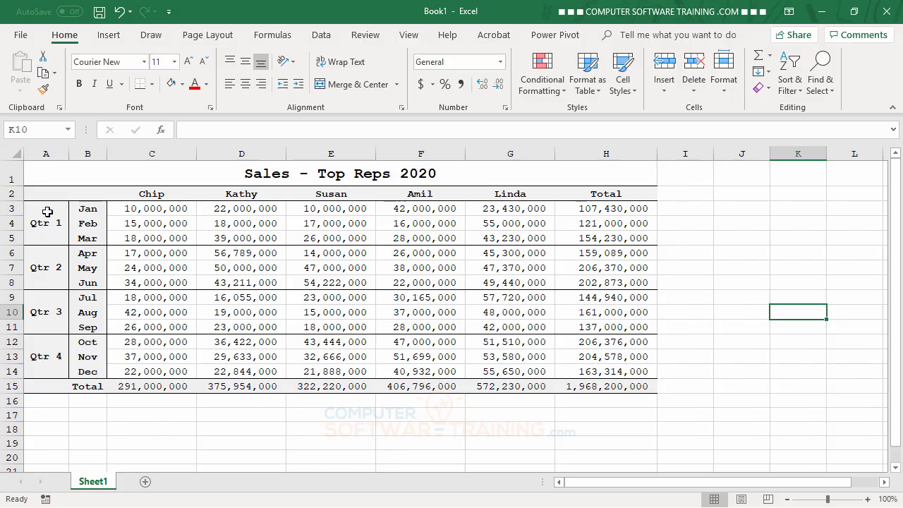
{"action": "left_click_drag", "start_coordinate": [43, 209], "coordinate": [85, 357]}
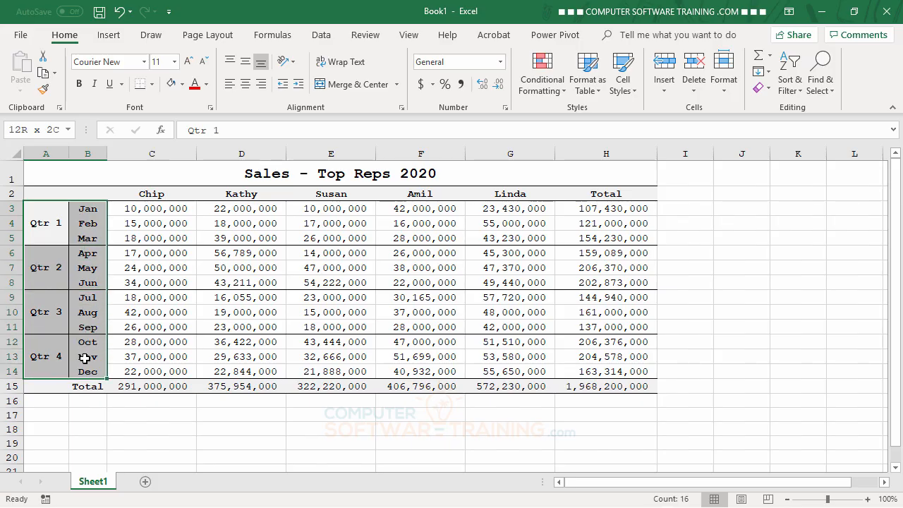
{"action": "left_click_drag", "start_coordinate": [84, 358], "coordinate": [84, 357]}
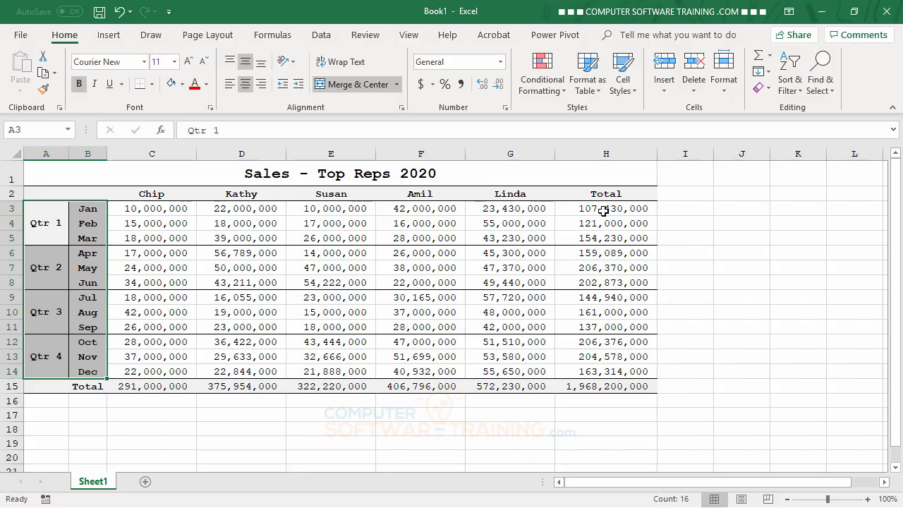
{"action": "left_click_drag", "start_coordinate": [604, 209], "coordinate": [608, 371]}
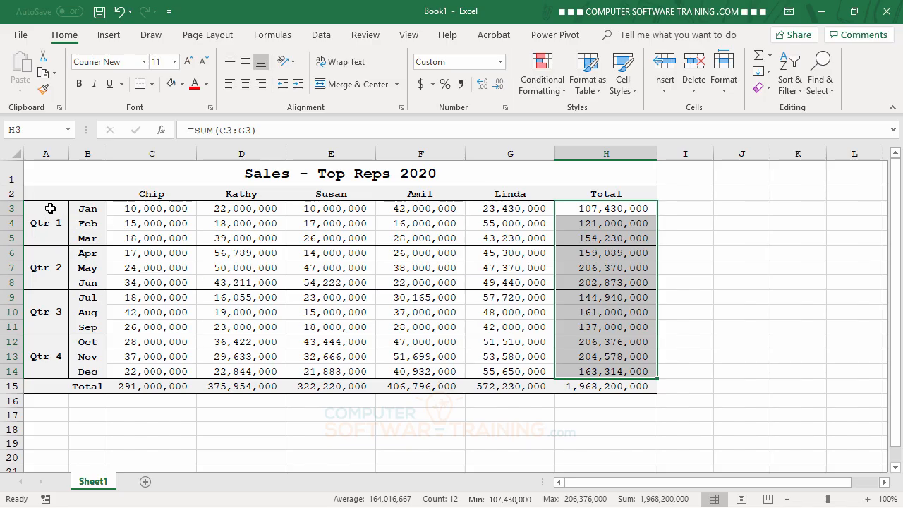
Insert a 2-D clustered column chart from the quarter and month labels A3:B14 and the monthly totals H3:H14
{"action": "left_click", "coordinate": [54, 208]}
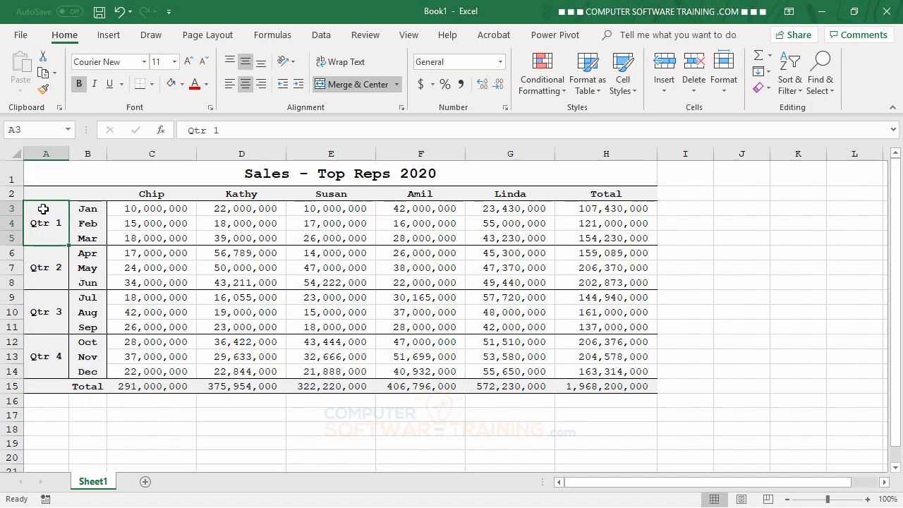
{"action": "left_click_drag", "start_coordinate": [80, 213], "coordinate": [91, 359]}
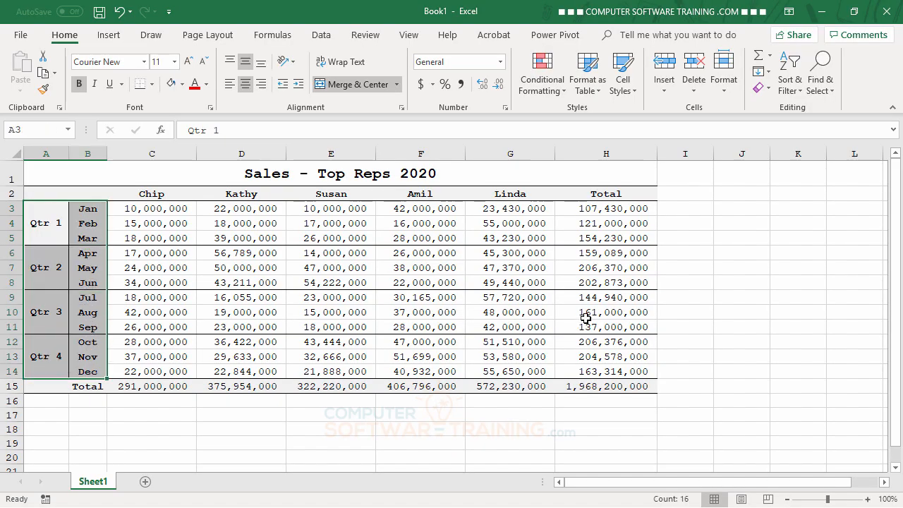
{"action": "left_click_drag", "start_coordinate": [602, 209], "coordinate": [604, 371]}
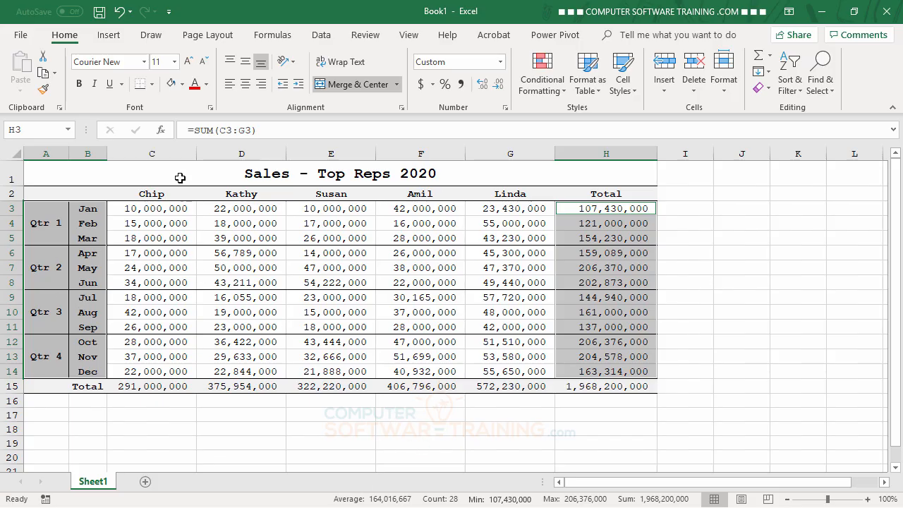
{"action": "left_click", "coordinate": [113, 37]}
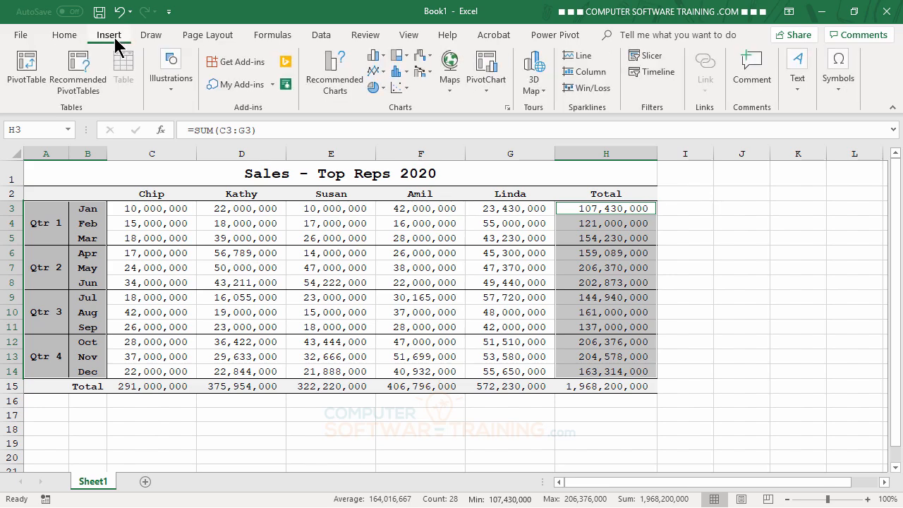
{"action": "left_click", "coordinate": [384, 56]}
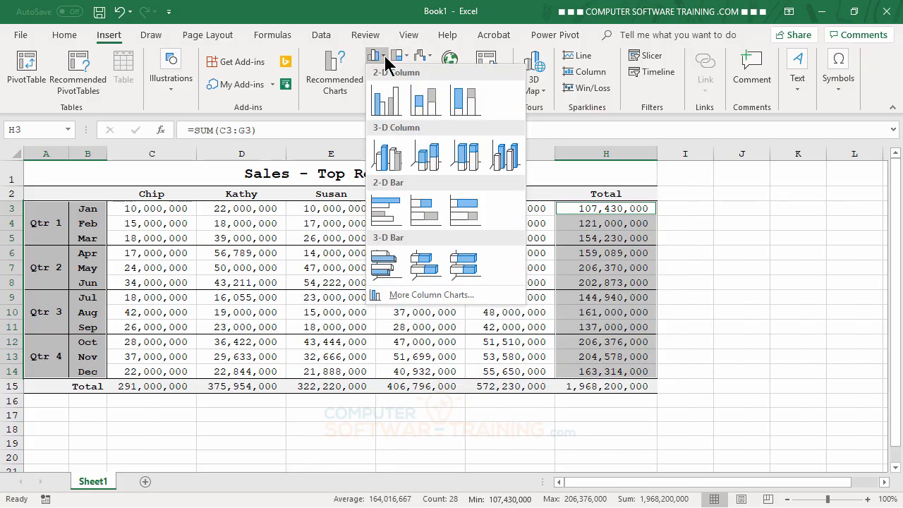
{"action": "left_click", "coordinate": [386, 102]}
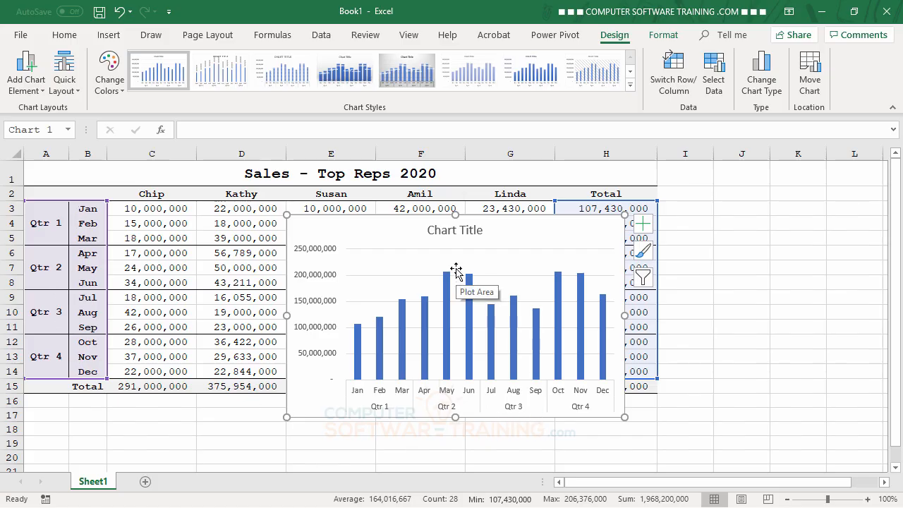
Link the chart title to the worksheet title in cell A1 with the reference =Sheet1!$A$1
{"action": "left_click", "coordinate": [445, 233]}
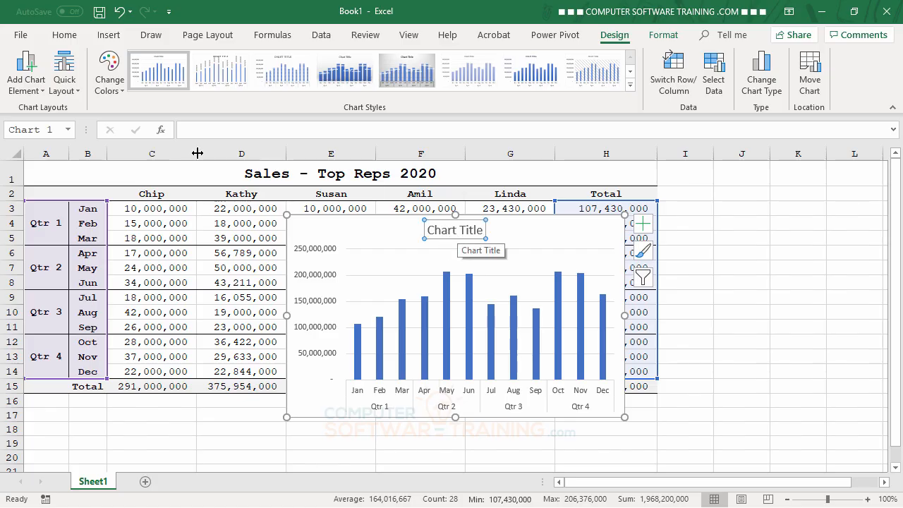
{"action": "left_click", "coordinate": [194, 128]}
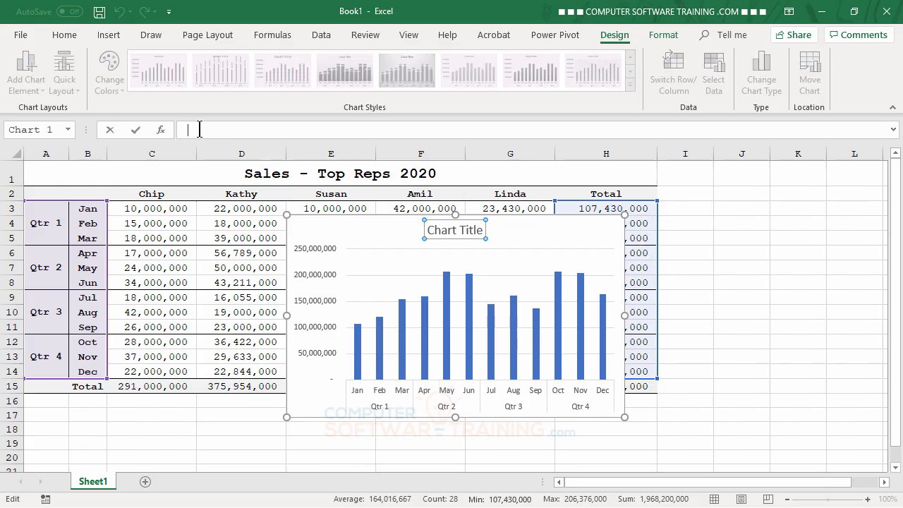
{"action": "left_click", "coordinate": [289, 175]}
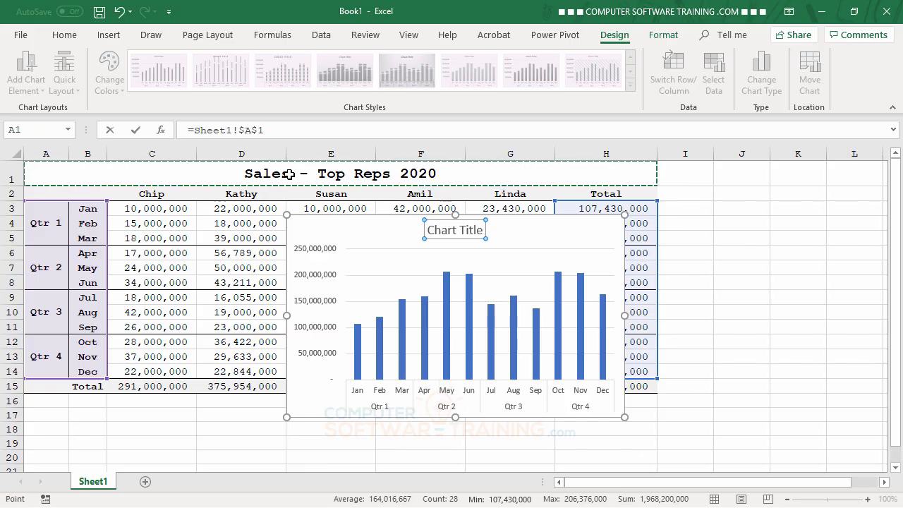
{"action": "key", "text": "Return"}
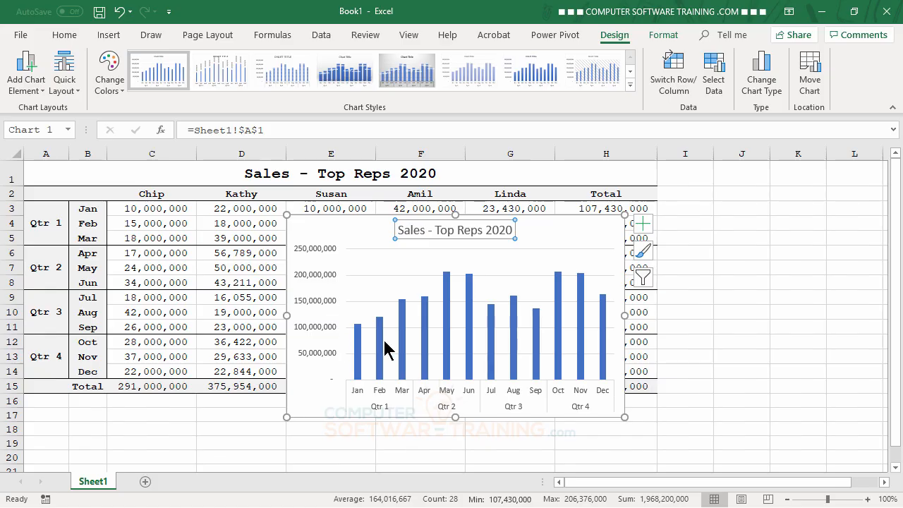
Make the chart title bold and enlarge it to font size 16
{"action": "left_click", "coordinate": [65, 35]}
{"action": "left_click", "coordinate": [80, 84]}
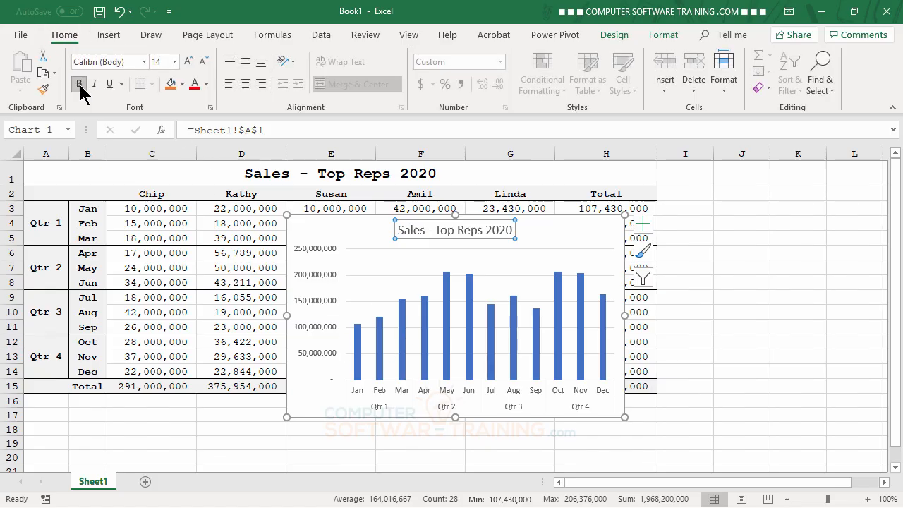
{"action": "left_click", "coordinate": [186, 62]}
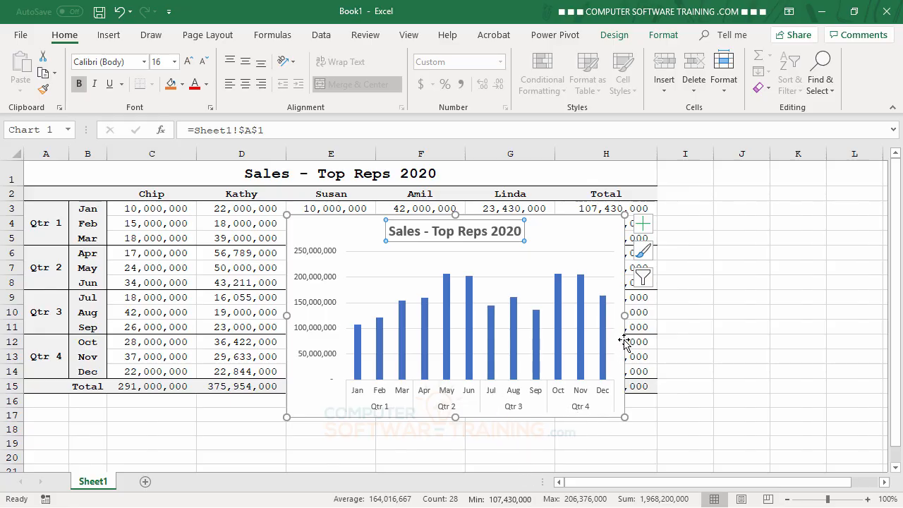
Widen the chart's columns by setting the data series gap width to 78%
{"action": "mouse_move", "coordinate": [404, 342]}
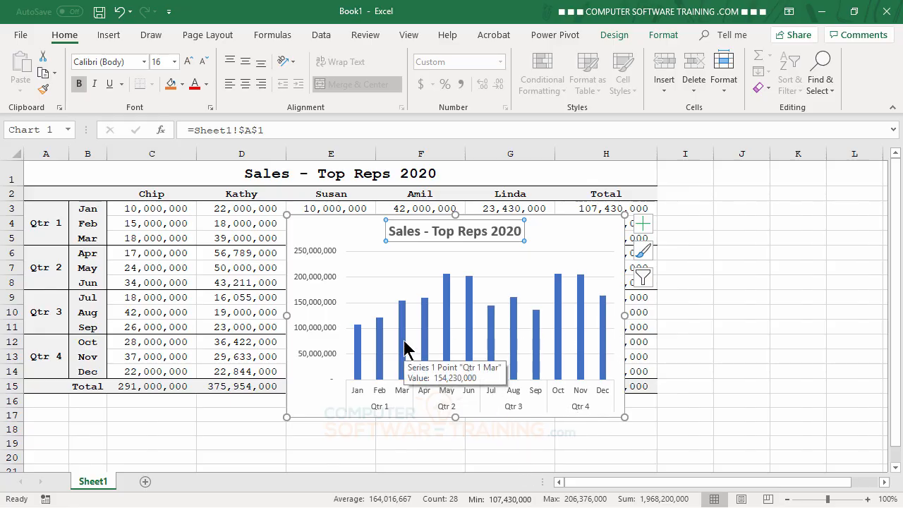
{"action": "double_click", "coordinate": [404, 343]}
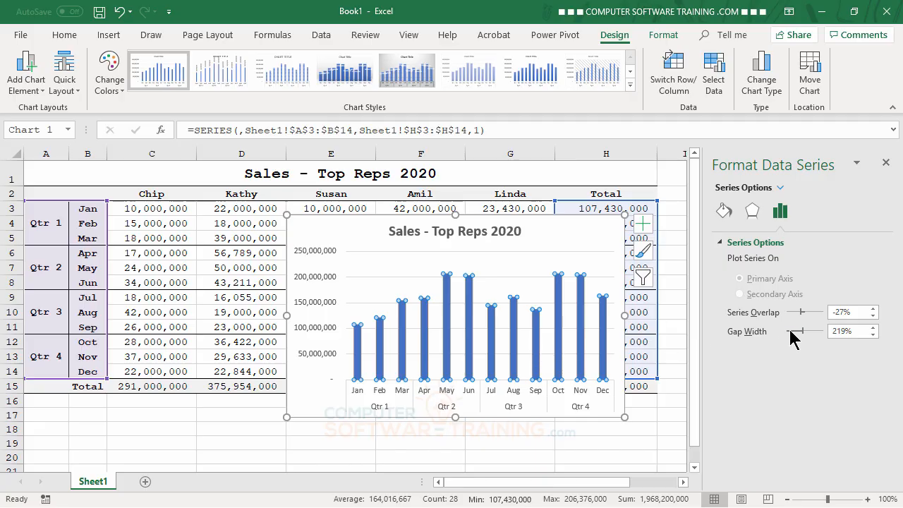
{"action": "left_click_drag", "start_coordinate": [803, 331], "coordinate": [793, 330]}
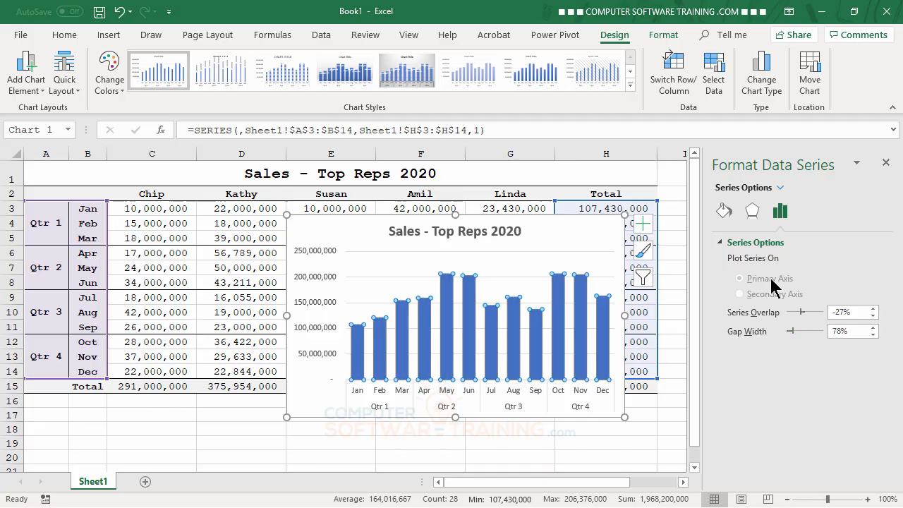
Vary the fill colors of the chart's columns by point, close the series formatting and deselect the chart
{"action": "left_click", "coordinate": [726, 217]}
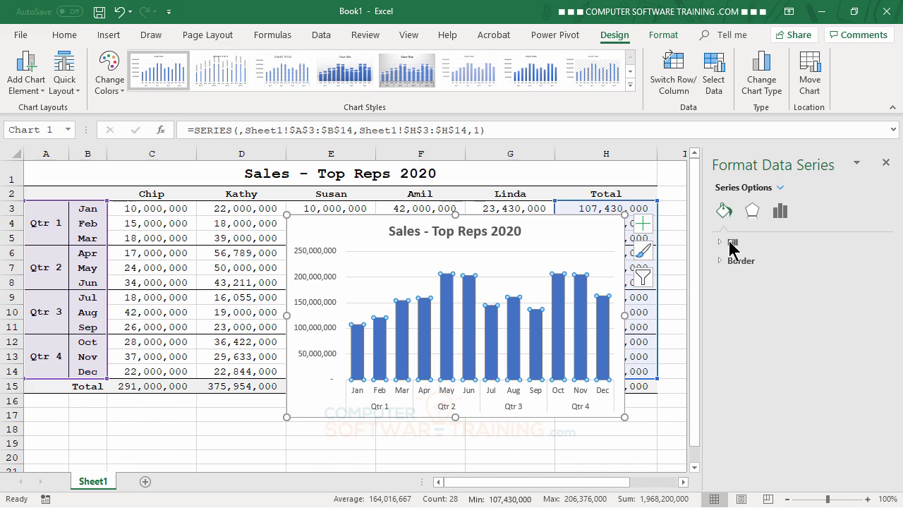
{"action": "left_click", "coordinate": [720, 242]}
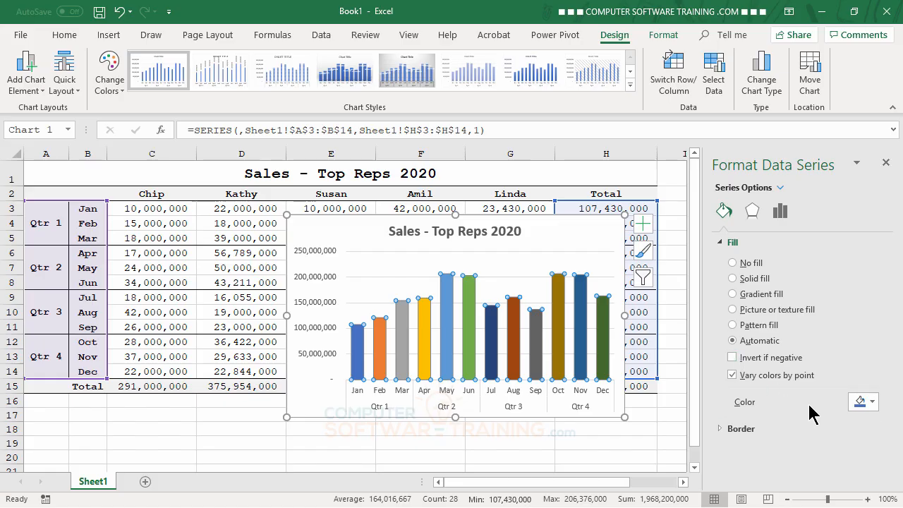
{"action": "left_click", "coordinate": [886, 166]}
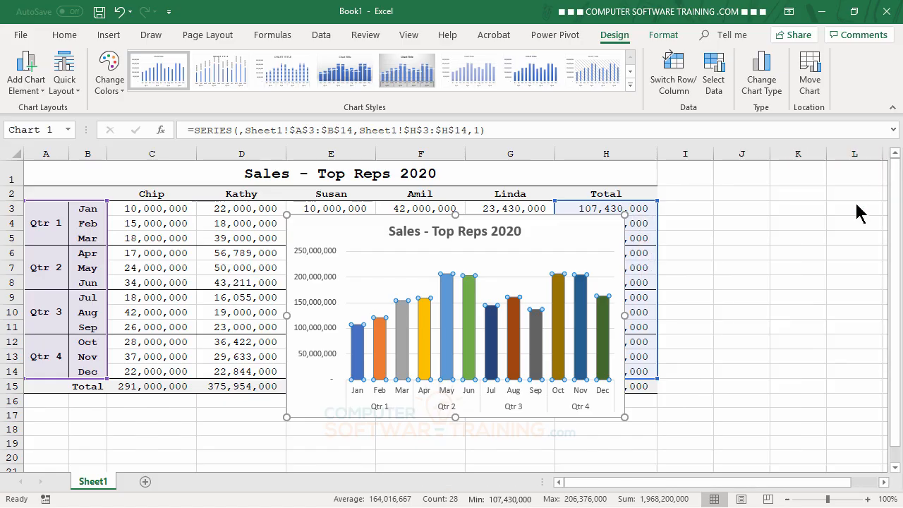
{"action": "left_click", "coordinate": [777, 381]}
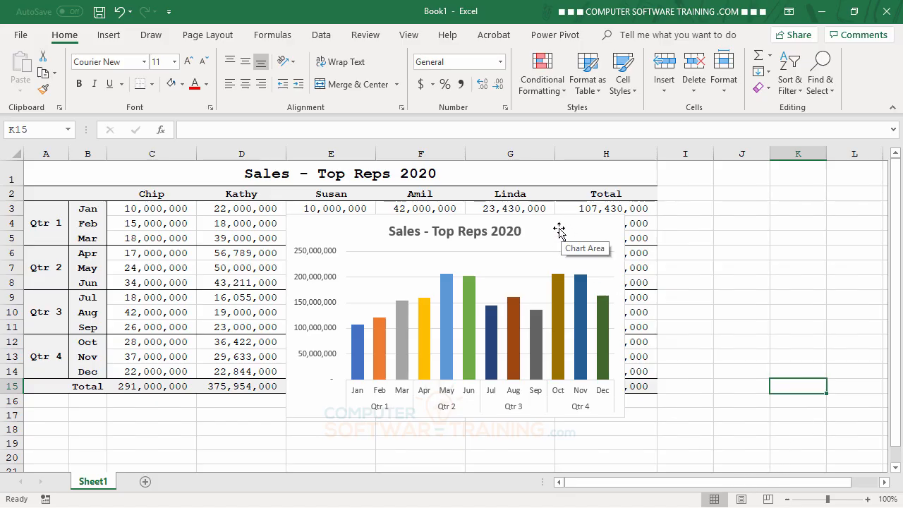
Move the chart off the data into the empty area starting at column I, beside rows 2 to 15
{"action": "left_click_drag", "start_coordinate": [558, 229], "coordinate": [496, 201]}
{"action": "left_click_drag", "start_coordinate": [681, 484], "coordinate": [575, 485]}
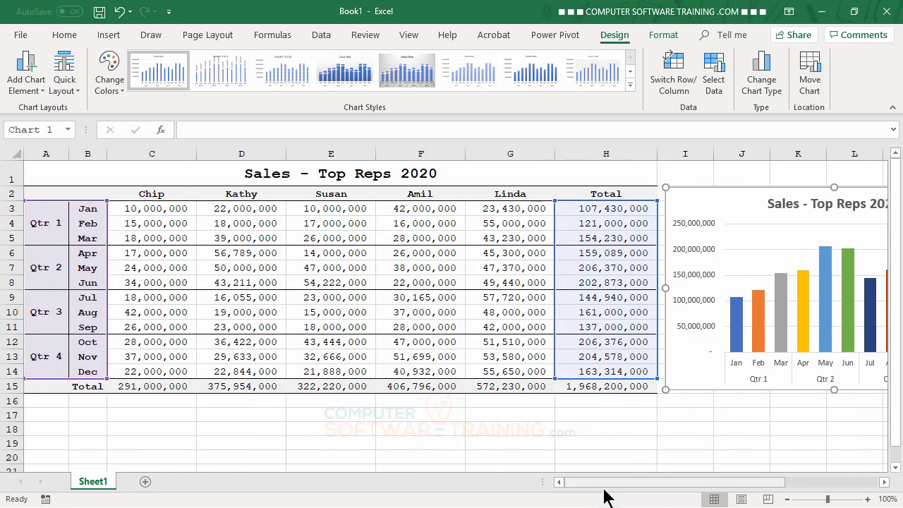
{"action": "left_click", "coordinate": [787, 498]}
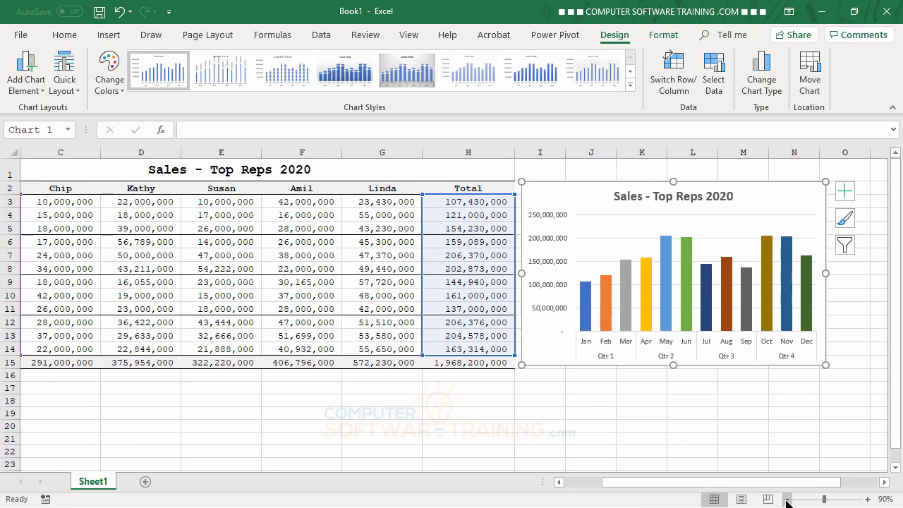
{"action": "left_click_drag", "start_coordinate": [761, 486], "coordinate": [703, 493]}
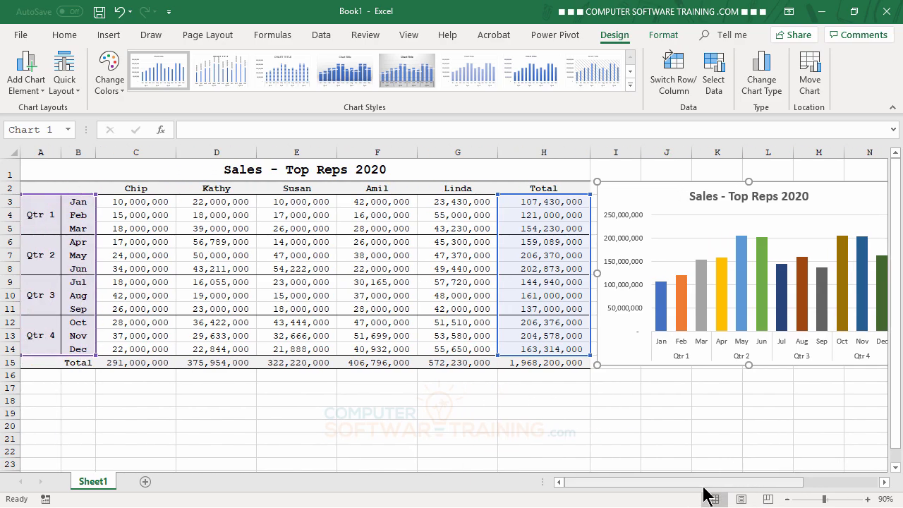
{"action": "left_click", "coordinate": [787, 499]}
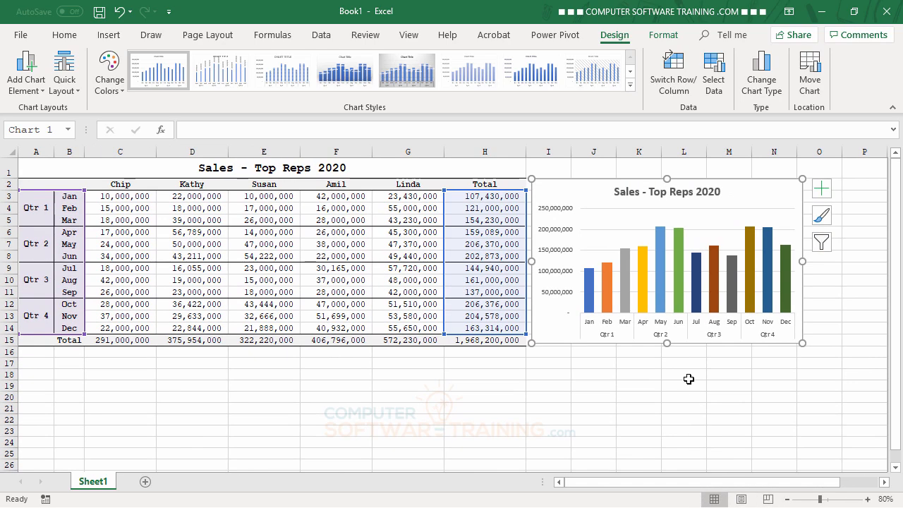
{"action": "mouse_move", "coordinate": [756, 193]}
{"action": "left_mouse_down"}
{"action": "mouse_move", "coordinate": [771, 198]}
{"action": "mouse_move", "coordinate": [759, 193]}
{"action": "left_mouse_up"}
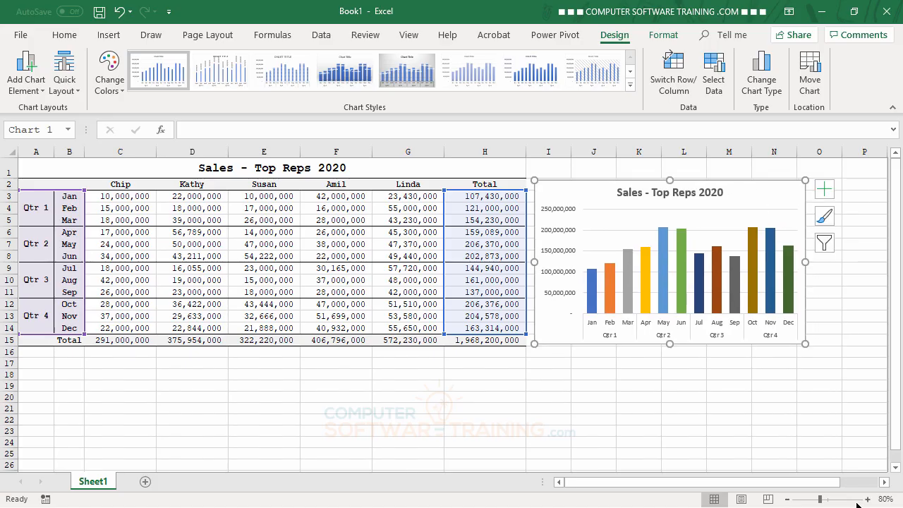
Set the display units of the chart's vertical axis to Thousands, with the units label shown
{"action": "double_click", "coordinate": [555, 208]}
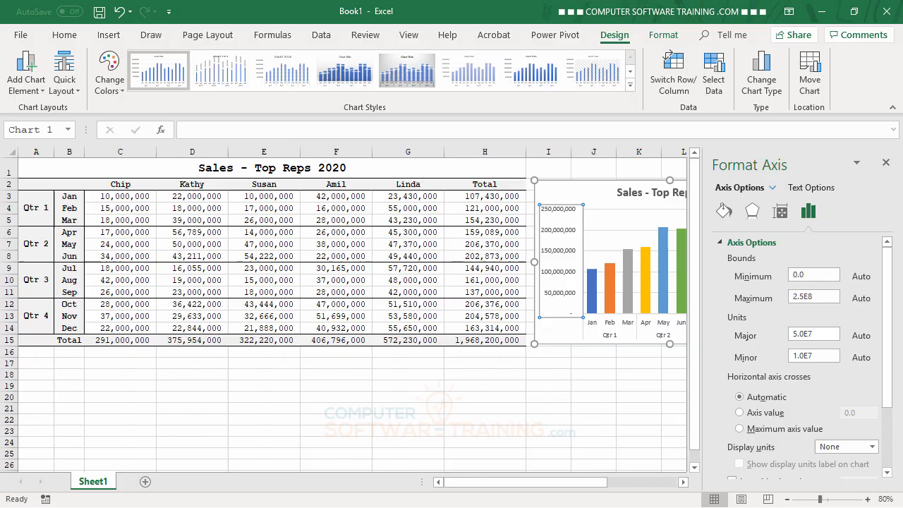
{"action": "left_click", "coordinate": [872, 446]}
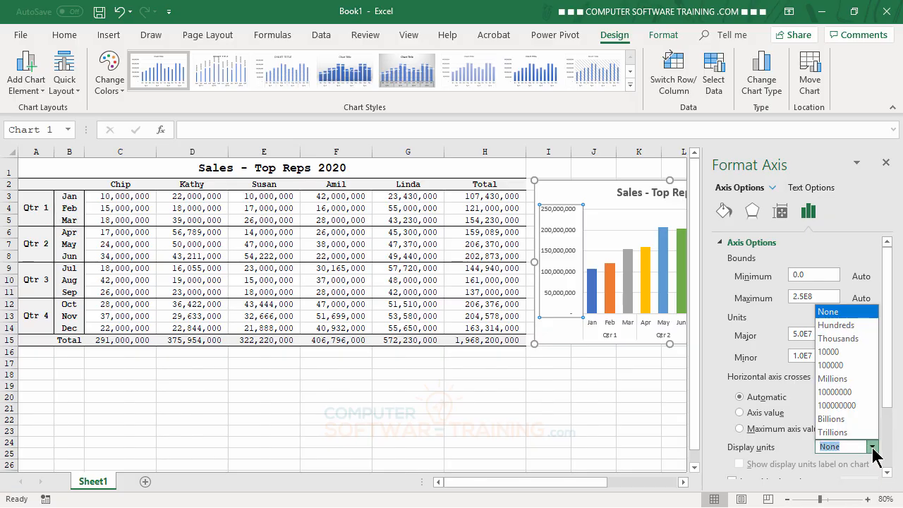
{"action": "left_click", "coordinate": [846, 338]}
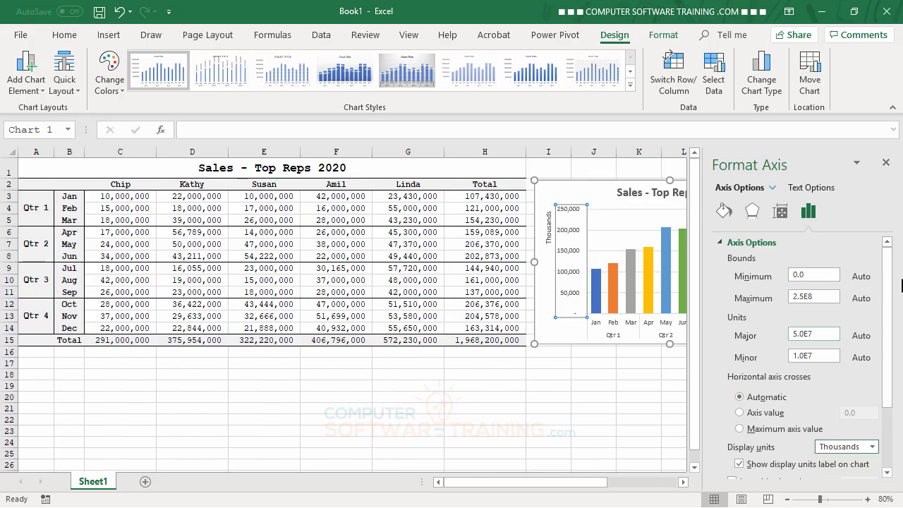
{"action": "left_click", "coordinate": [885, 162]}
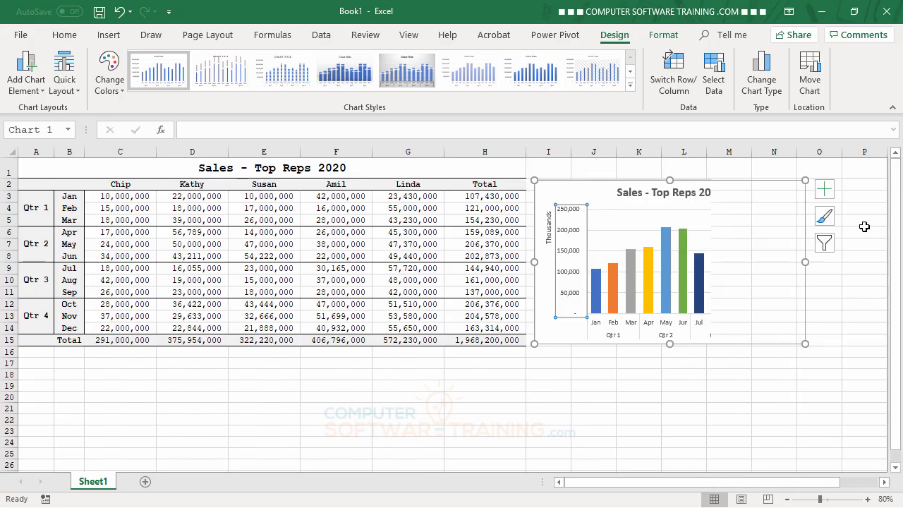
{"action": "left_click", "coordinate": [675, 427]}
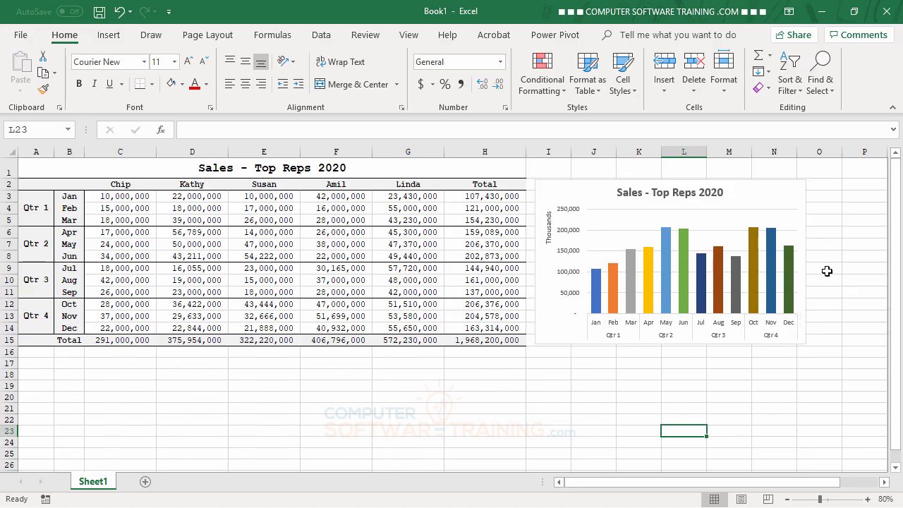
Add a trendline to the monthly totals chart and deselect the chart
{"action": "left_click", "coordinate": [782, 196]}
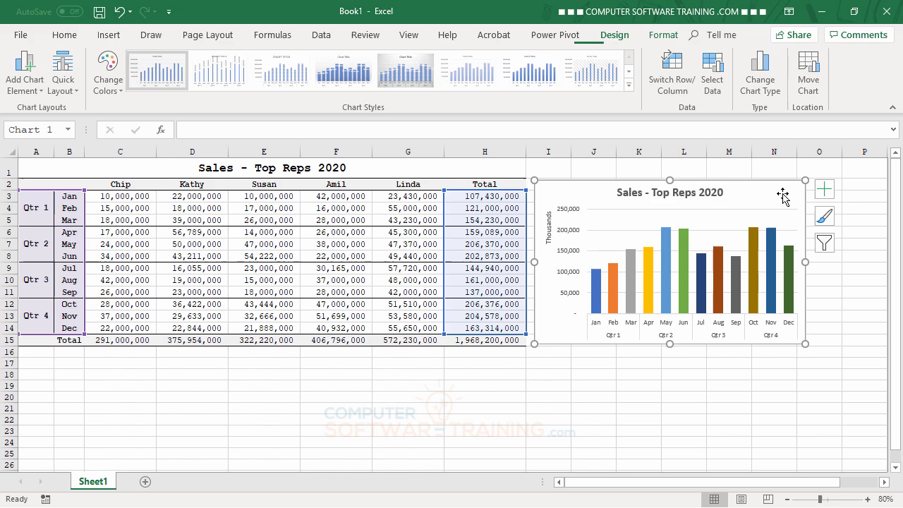
{"action": "left_click", "coordinate": [825, 192]}
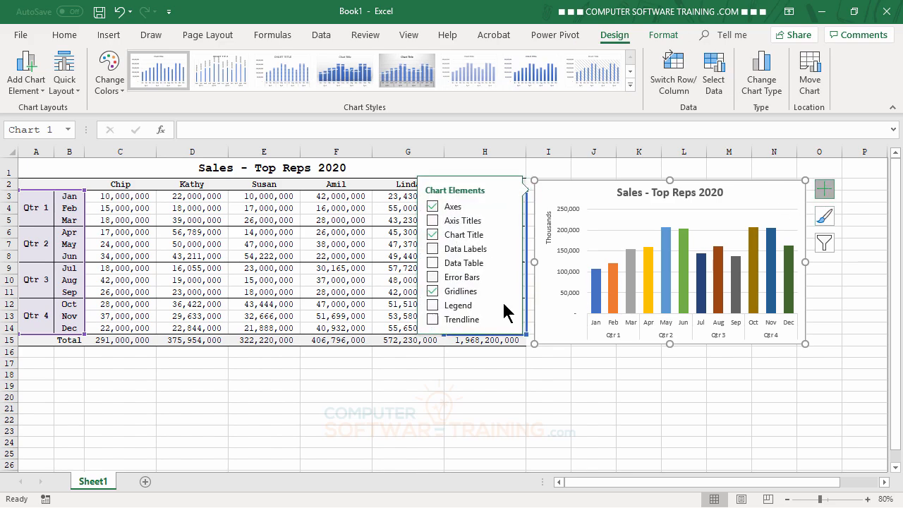
{"action": "left_click", "coordinate": [432, 321]}
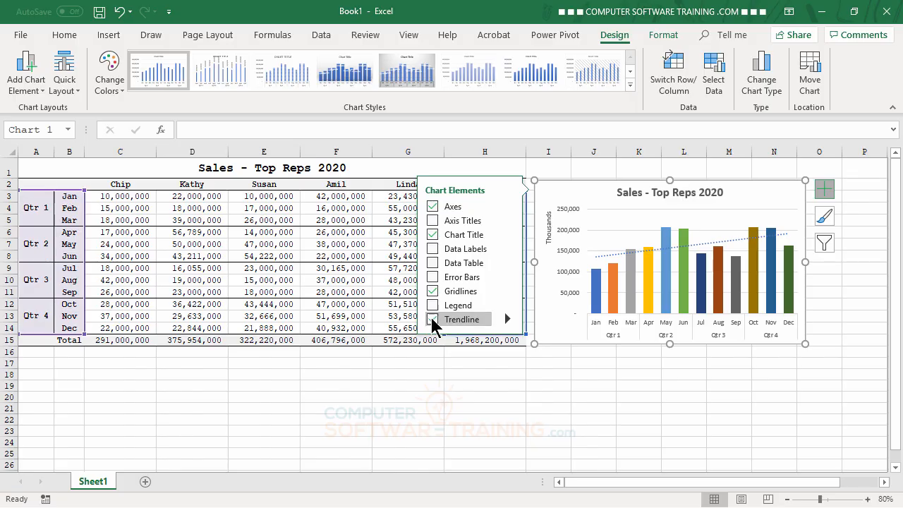
{"action": "left_click", "coordinate": [736, 390]}
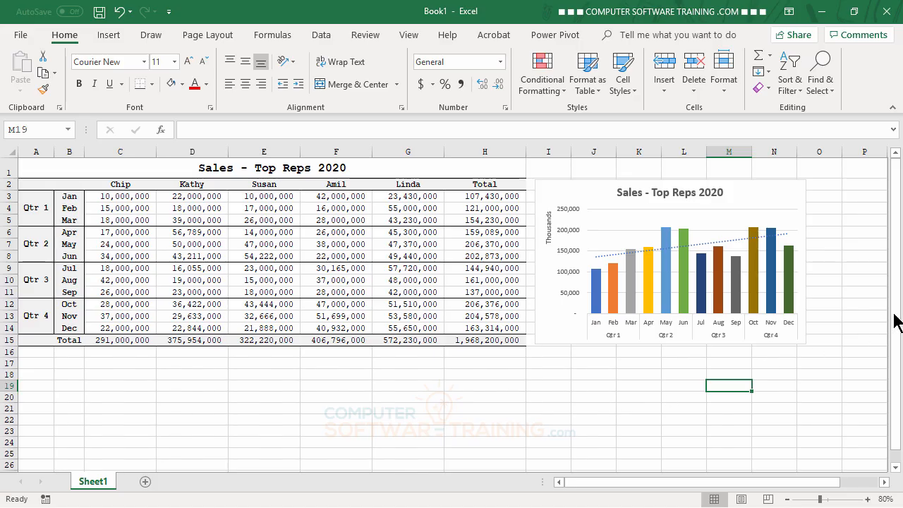
{"action": "left_click", "coordinate": [857, 235]}
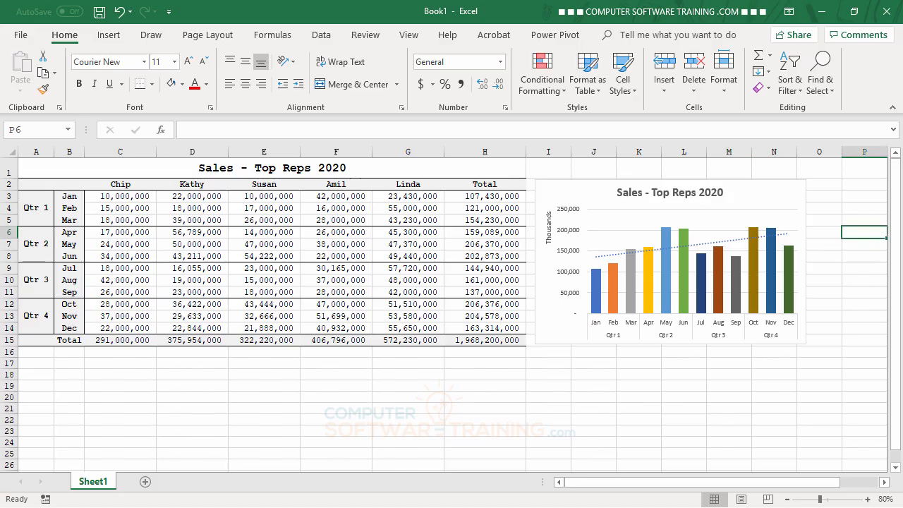